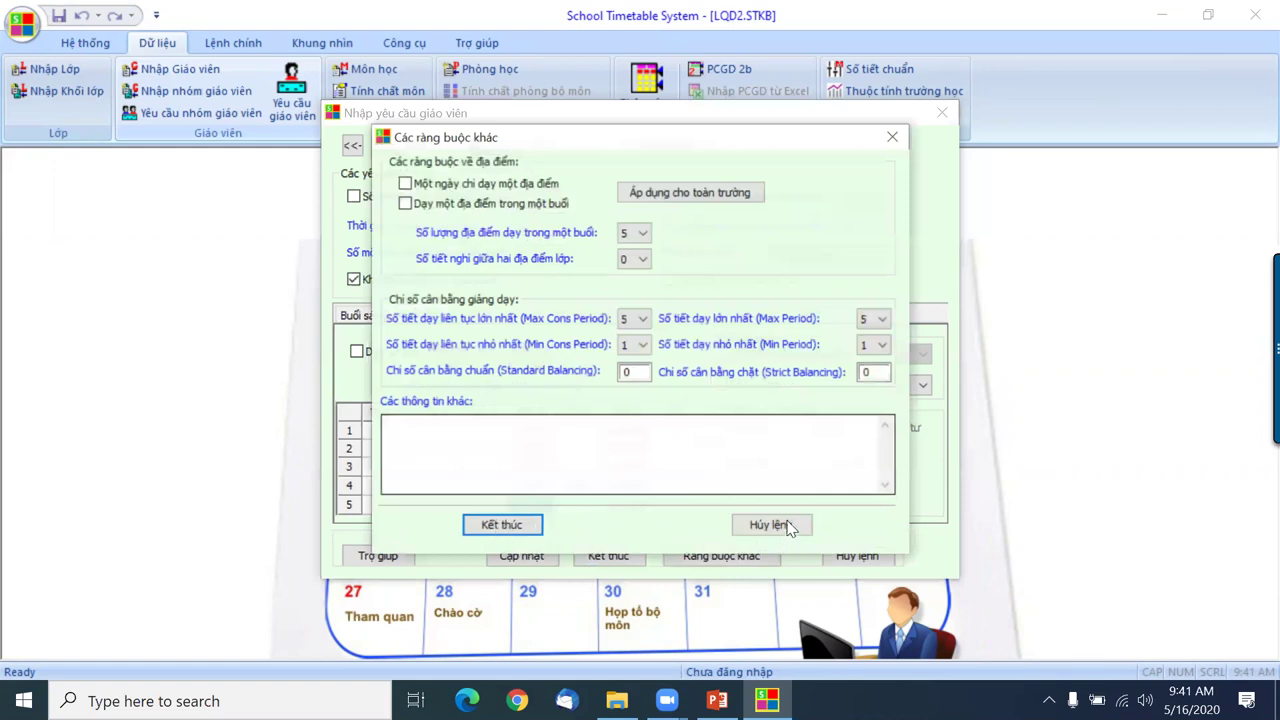
Finish the teacher requirements entry without changing the other constraints, and open the teaching assignment table (Phân công giảng dạy).
key(Escape)
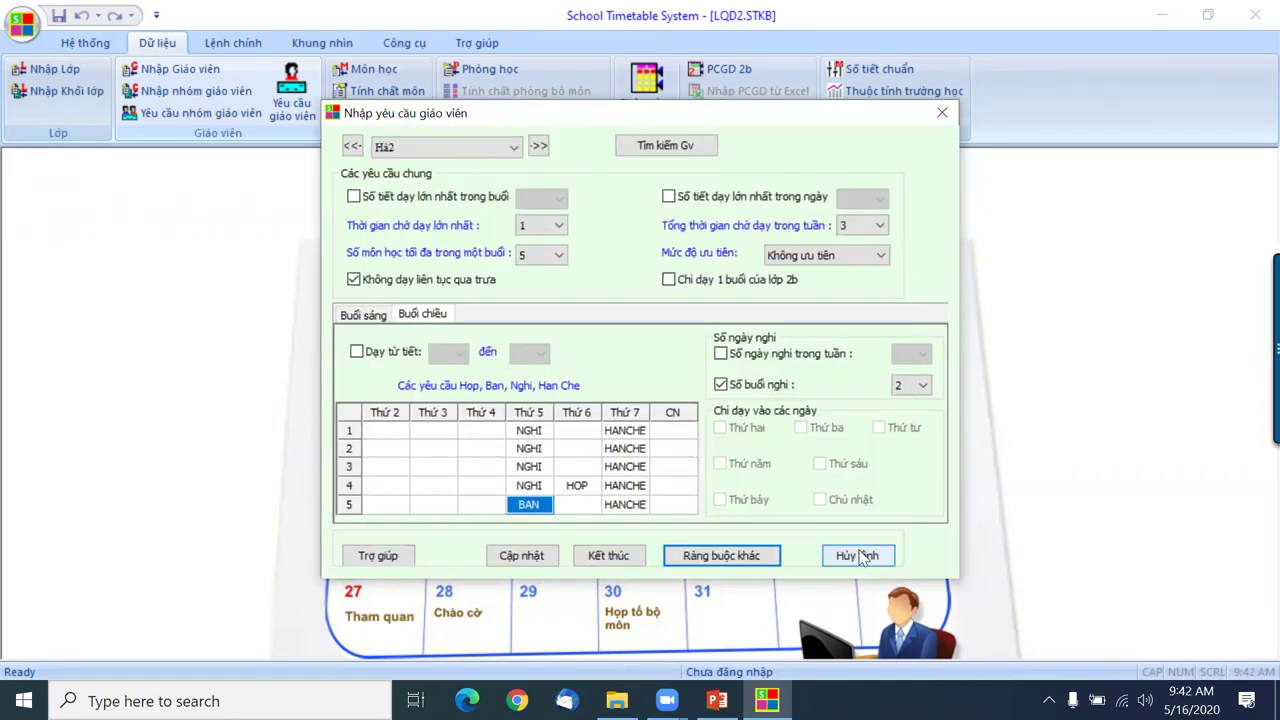
click(615, 556)
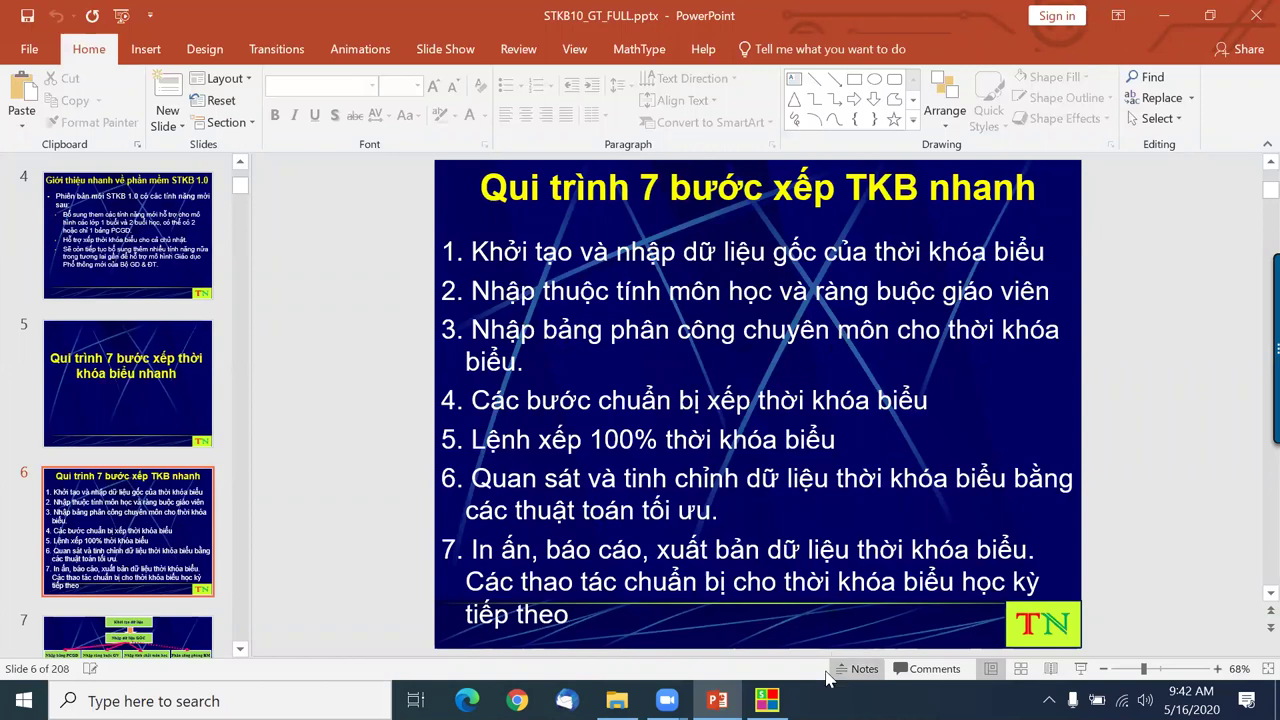
click(767, 700)
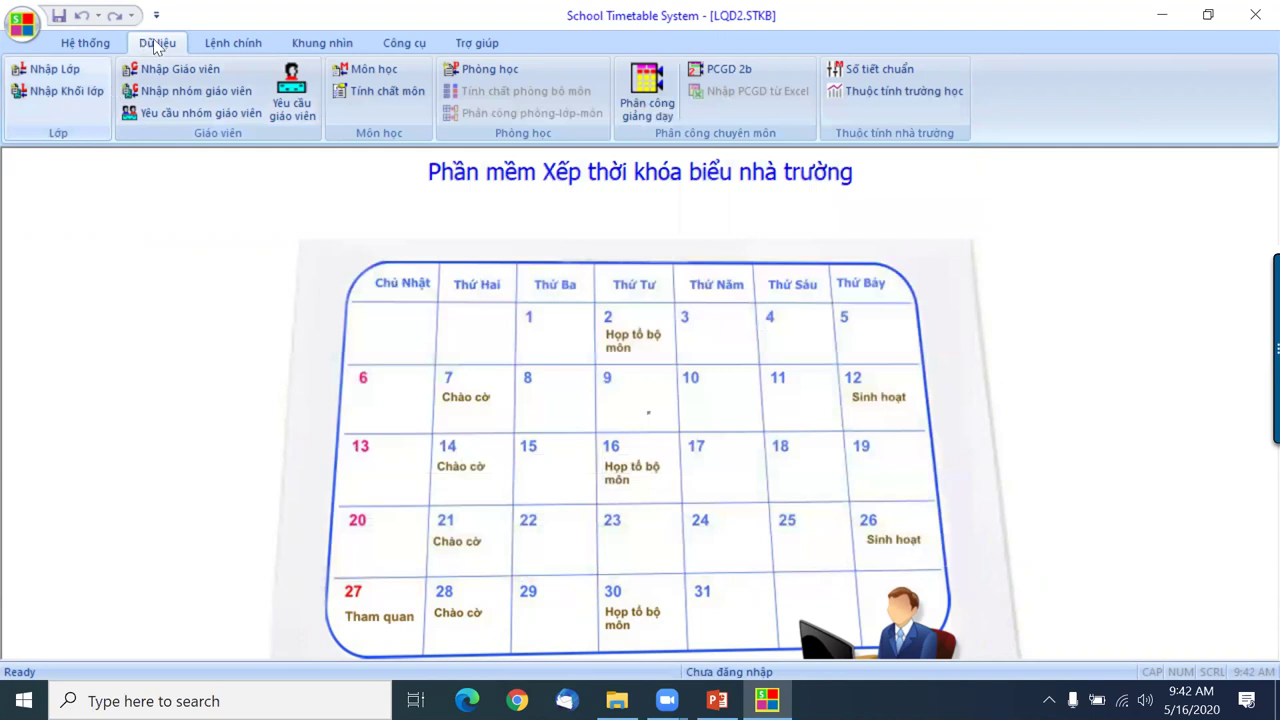
click(646, 95)
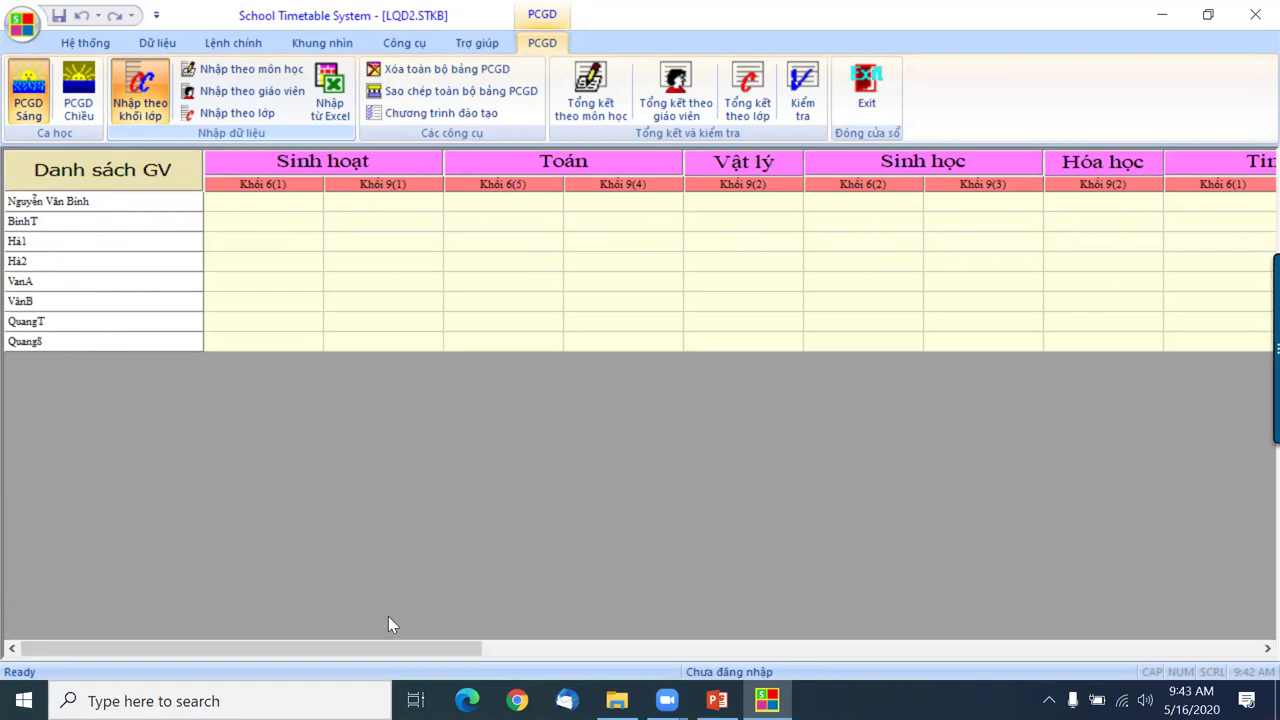
Filter the morning assignment table to show only the Toán teacher group.
drag(389, 648, 331, 586)
right_click(104, 179)
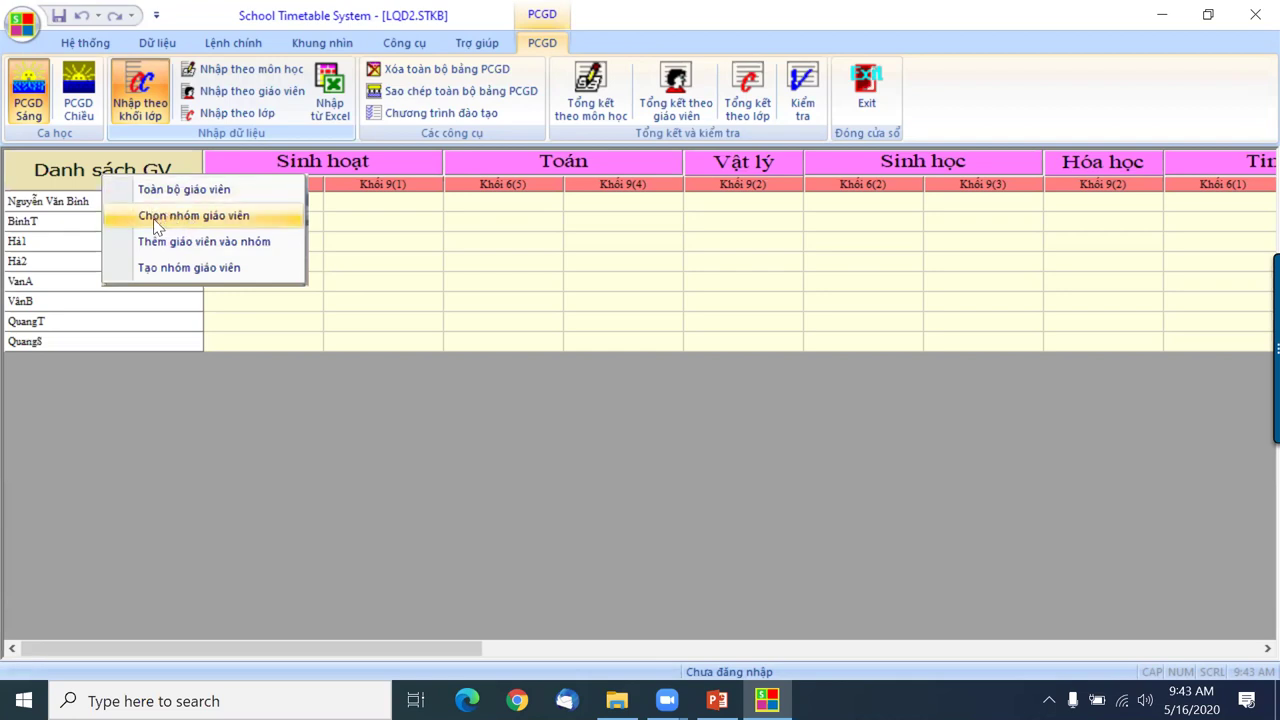
click(231, 217)
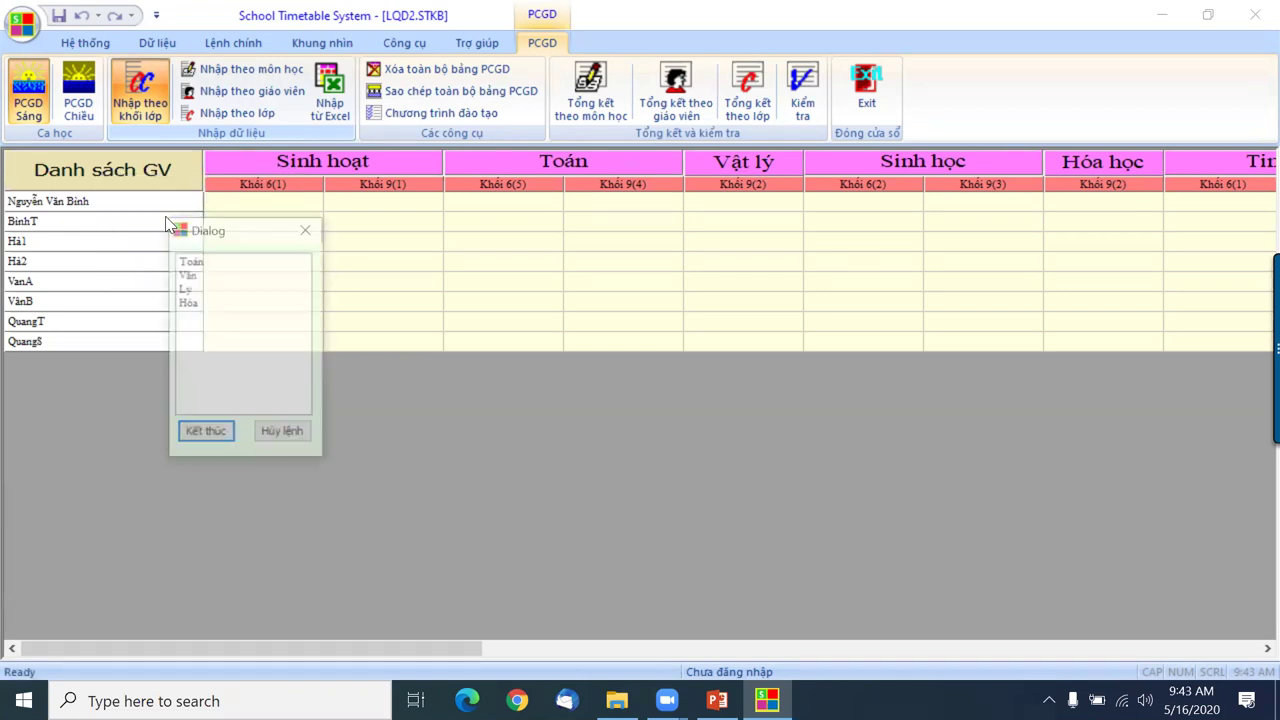
click(192, 261)
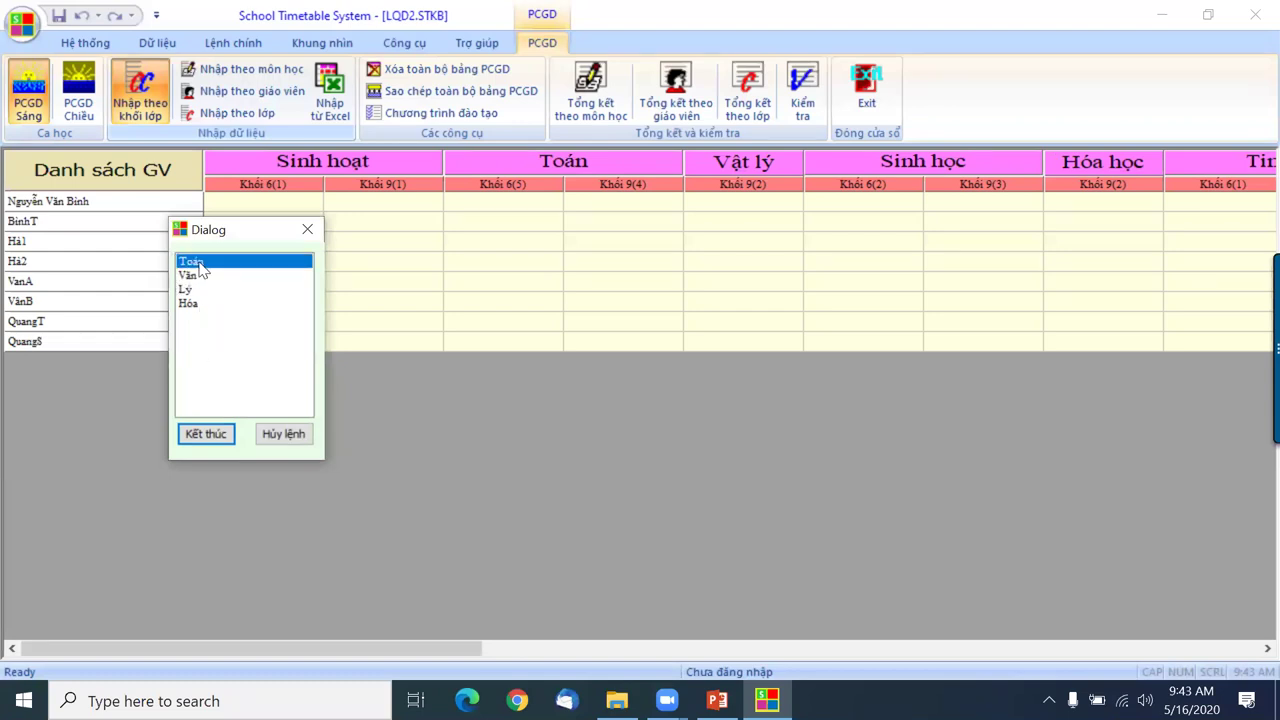
click(209, 434)
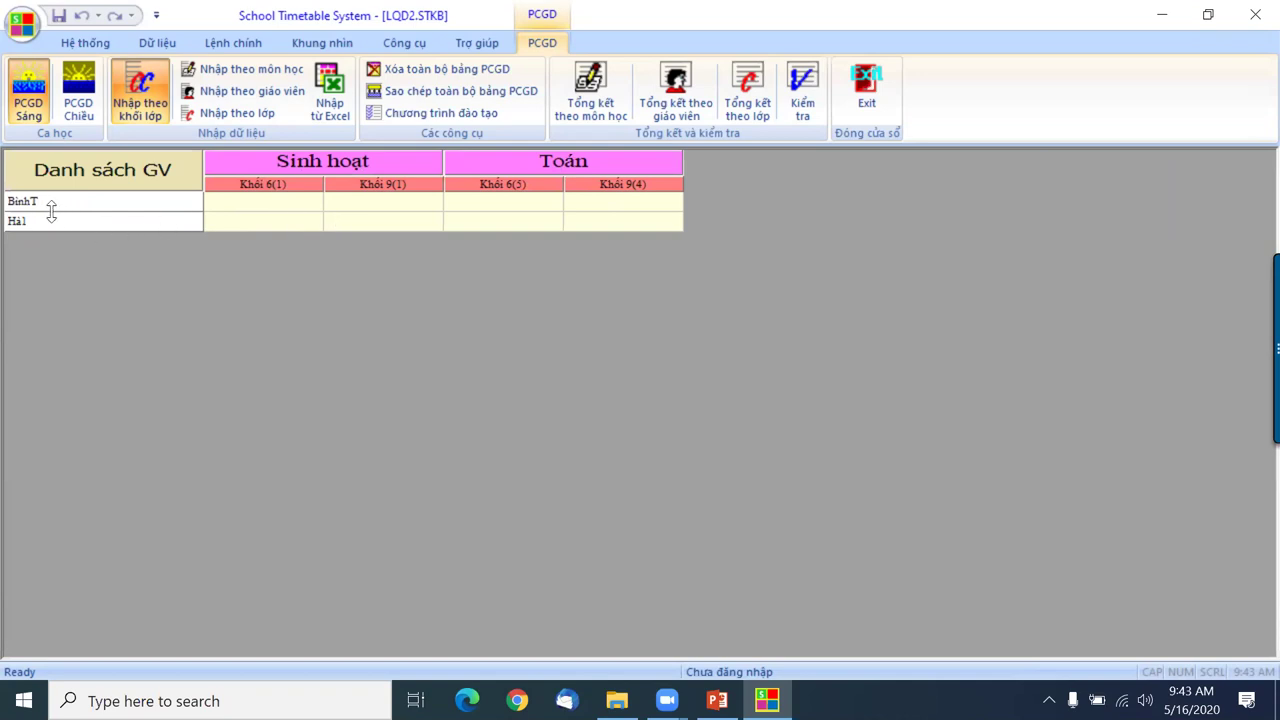
Assign class 6A to the first listed teacher for Sinh hoạt in grade 6.
right_click(255, 209)
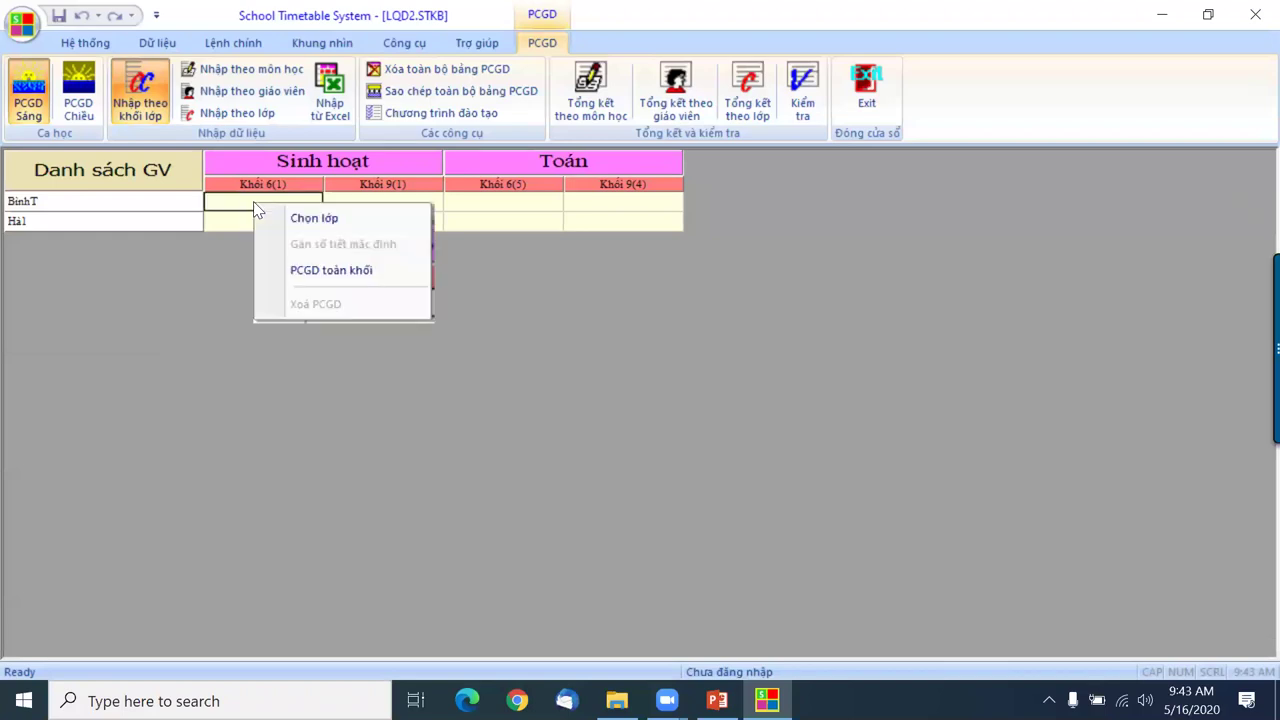
click(311, 218)
click(558, 217)
click(588, 485)
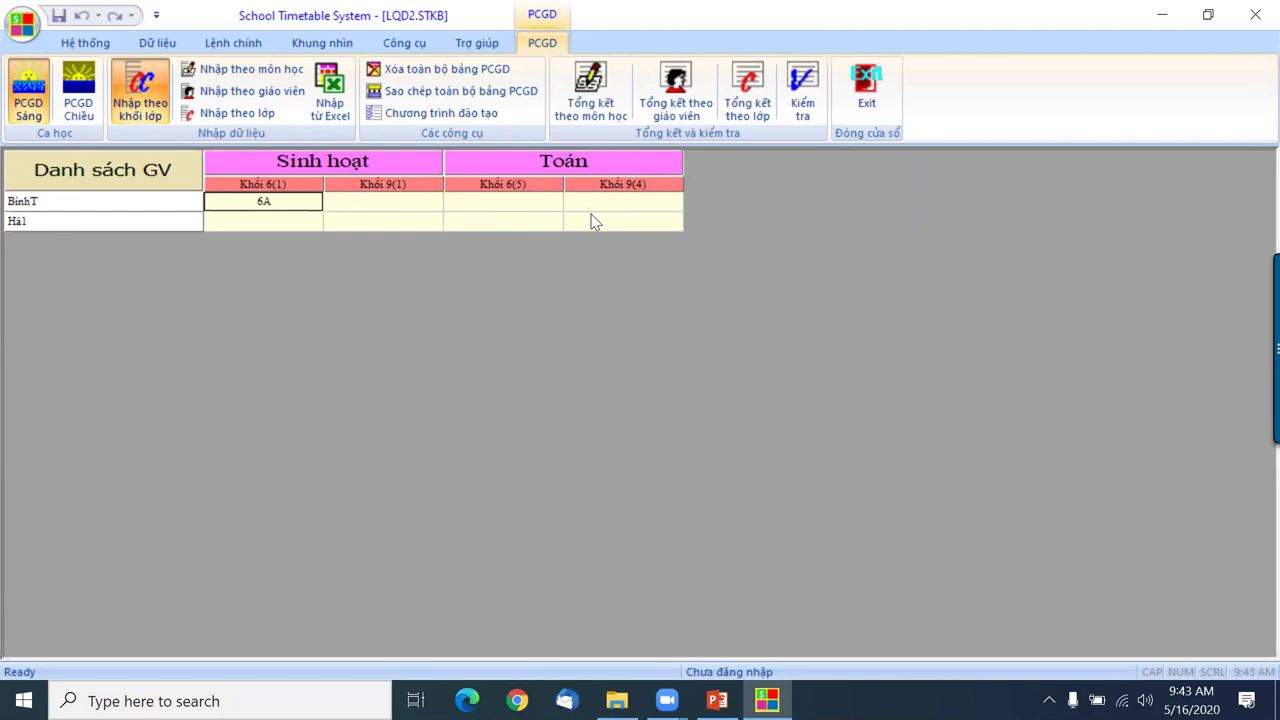
Assign class 9A to the second listed teacher for Sinh hoạt in grade 9.
click(372, 221)
right_click(373, 223)
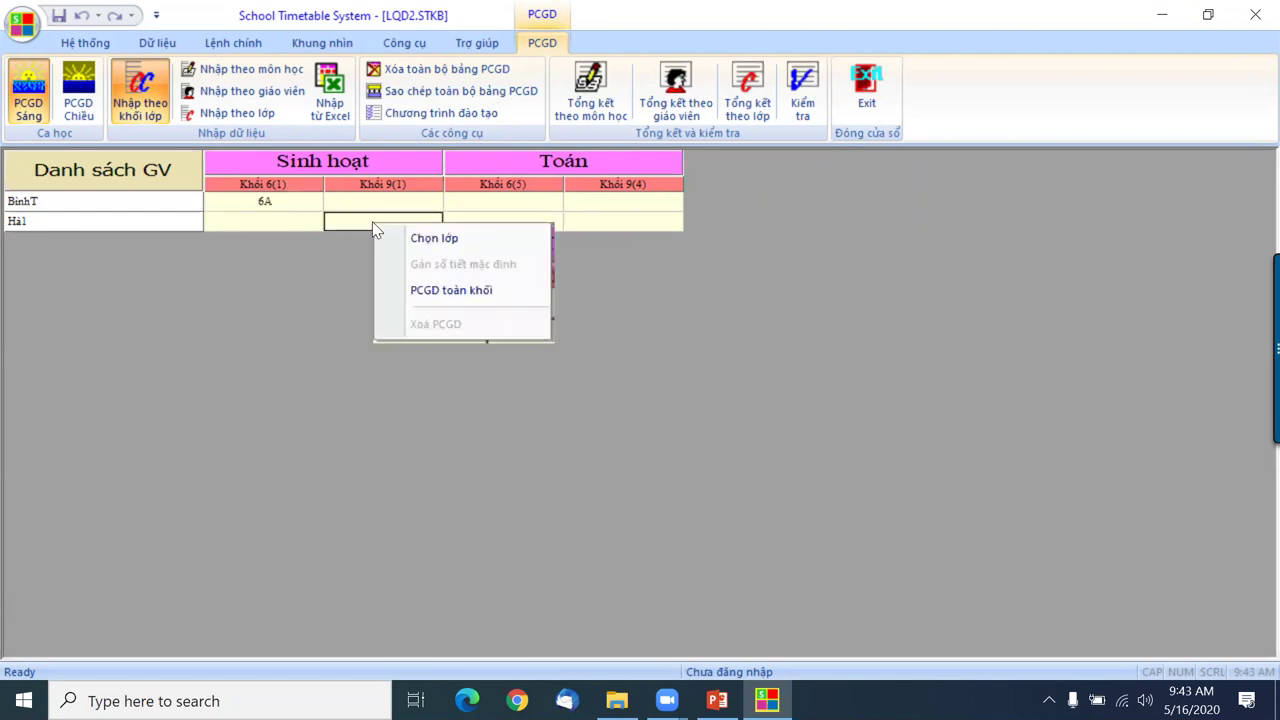
click(421, 240)
click(558, 218)
click(586, 485)
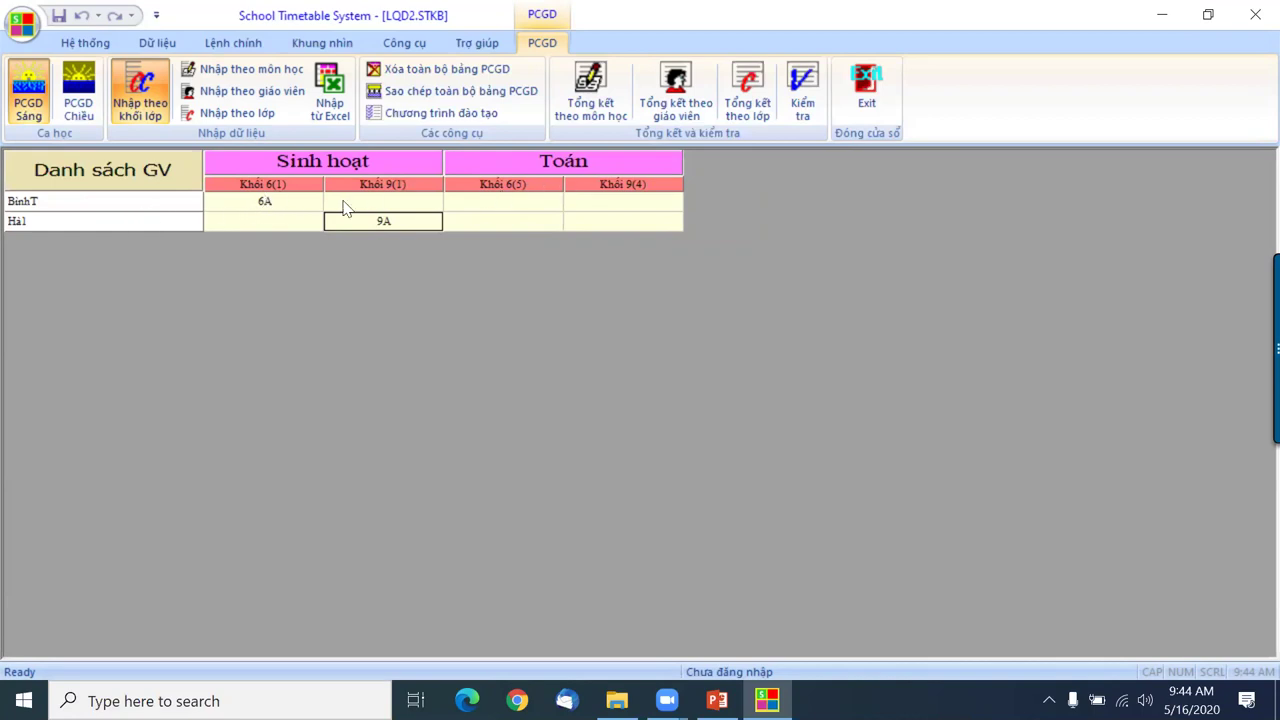
Assign Toán classes 6A, 6B and 6C to the first teacher, and 9A and 9B to the second teacher.
right_click(503, 205)
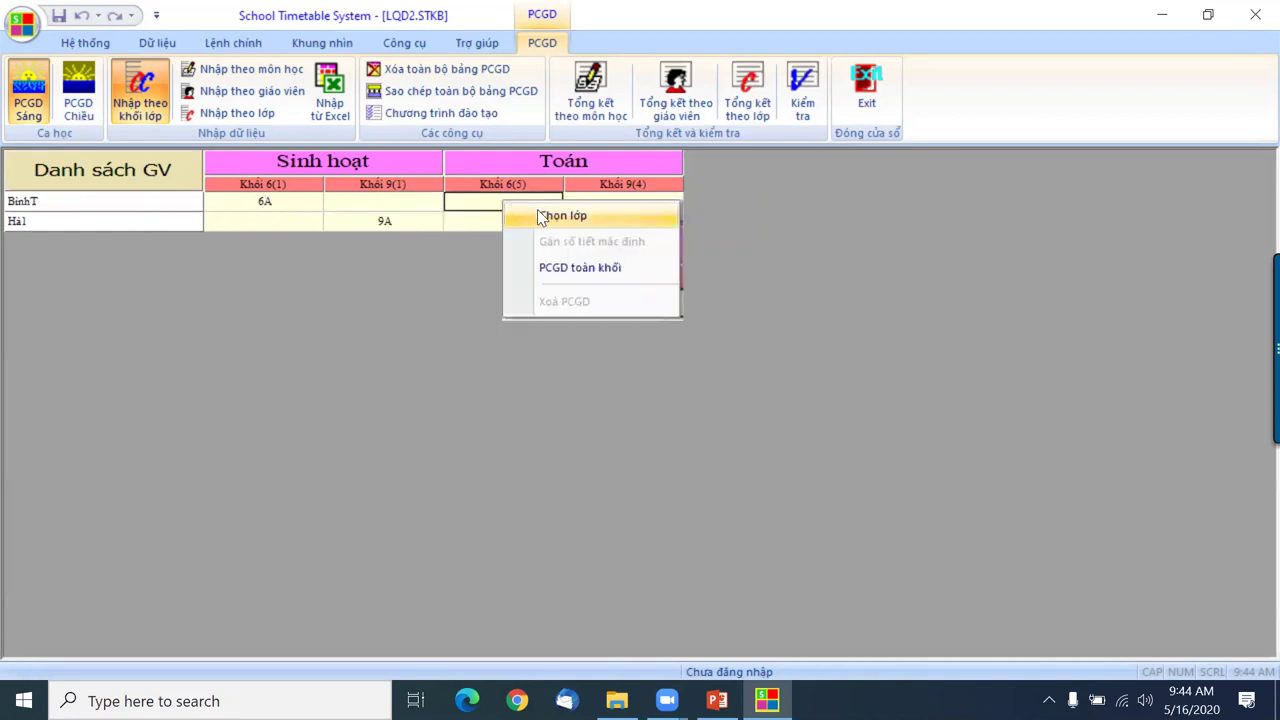
click(540, 214)
click(560, 217)
click(560, 234)
click(560, 251)
click(603, 486)
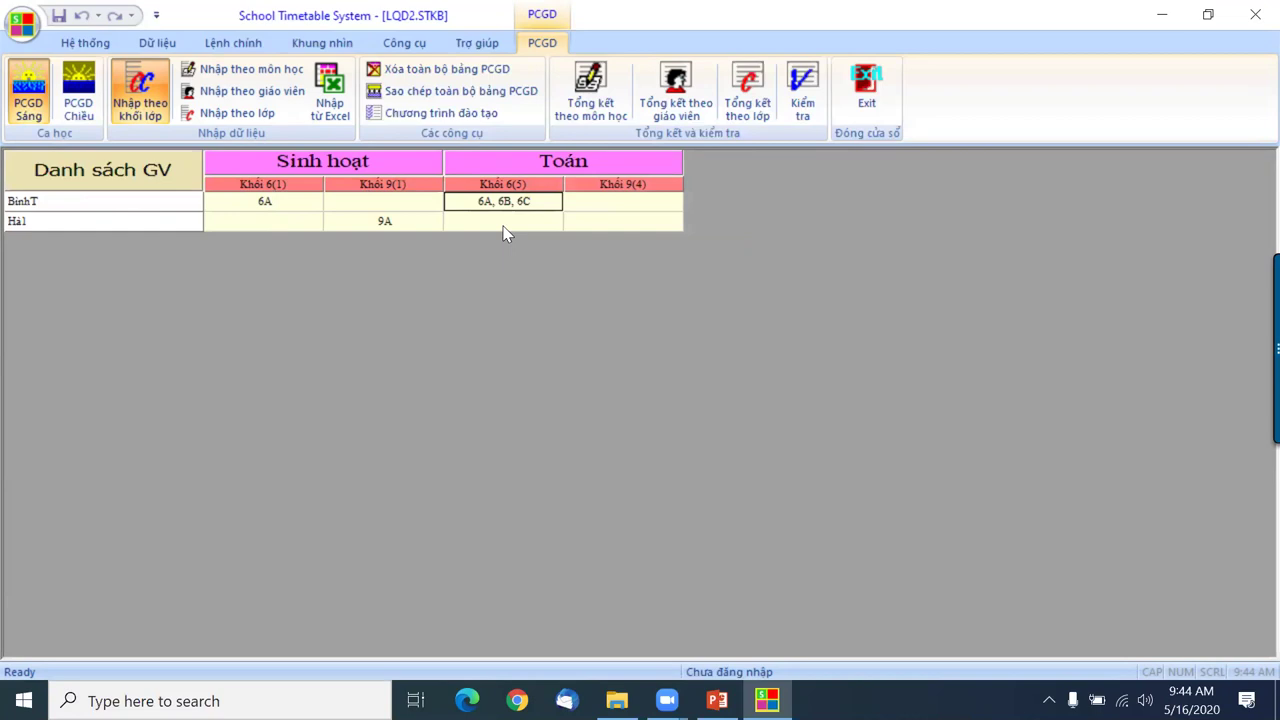
right_click(612, 219)
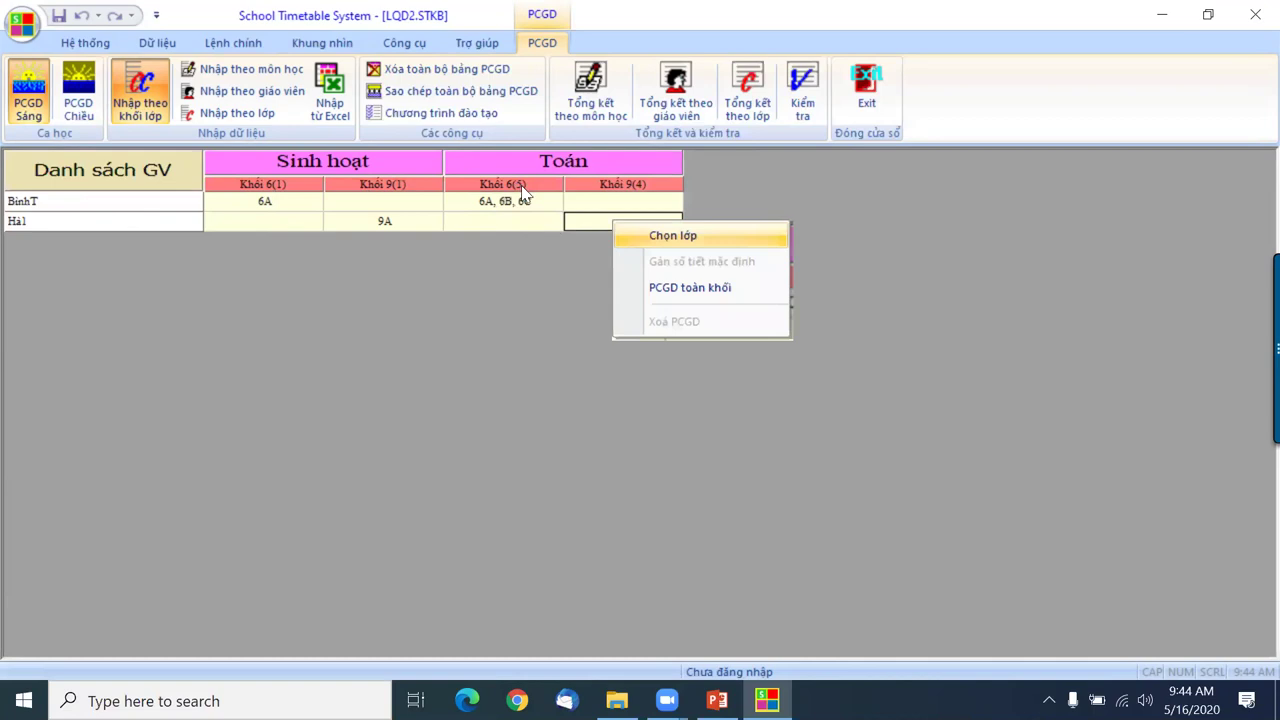
key(Return)
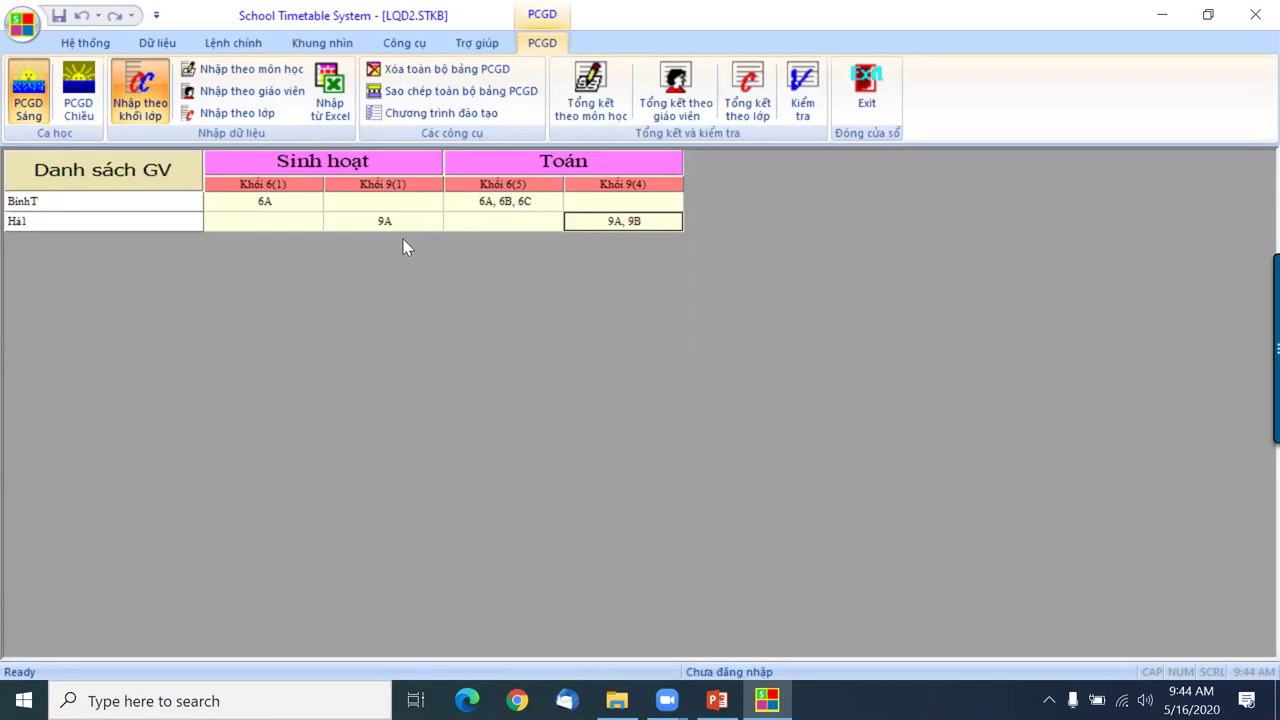
Give class 6A 4 periods in the first teacher's grade 6 Toán assignment, making it 6A(4), 6B, 6C.
click(505, 208)
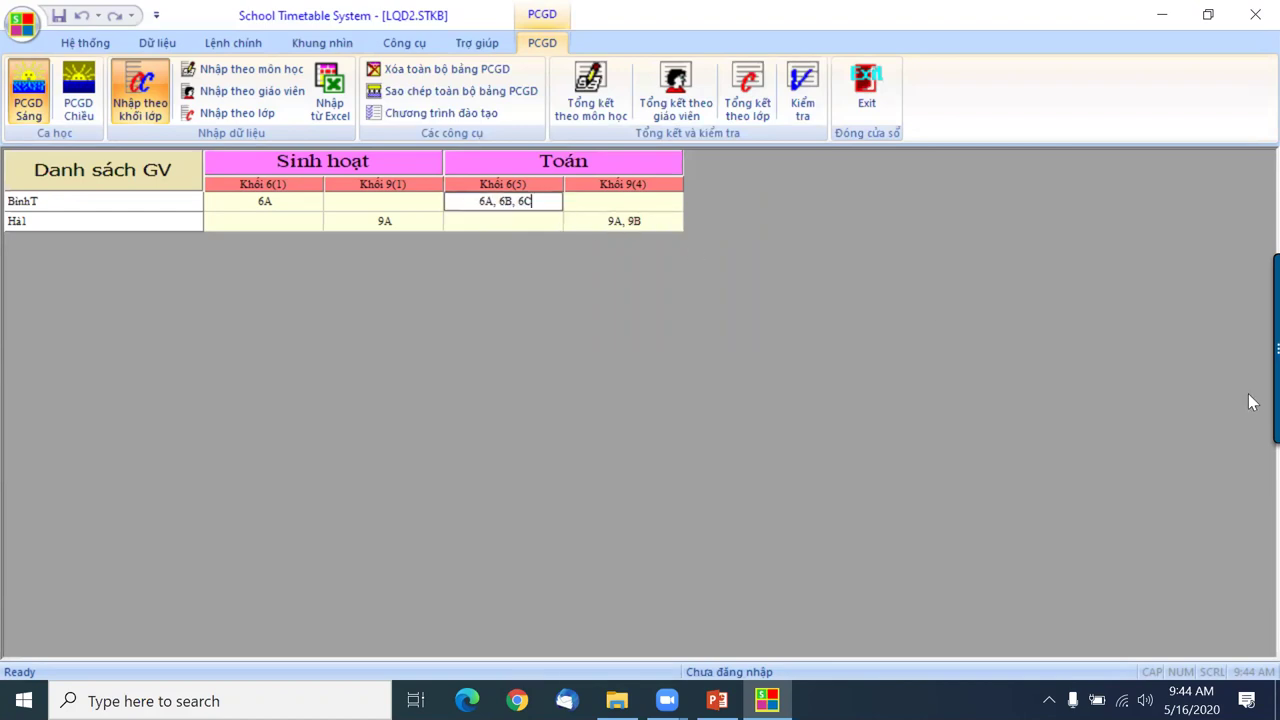
click(1250, 350)
text(,)
text(4)
text())
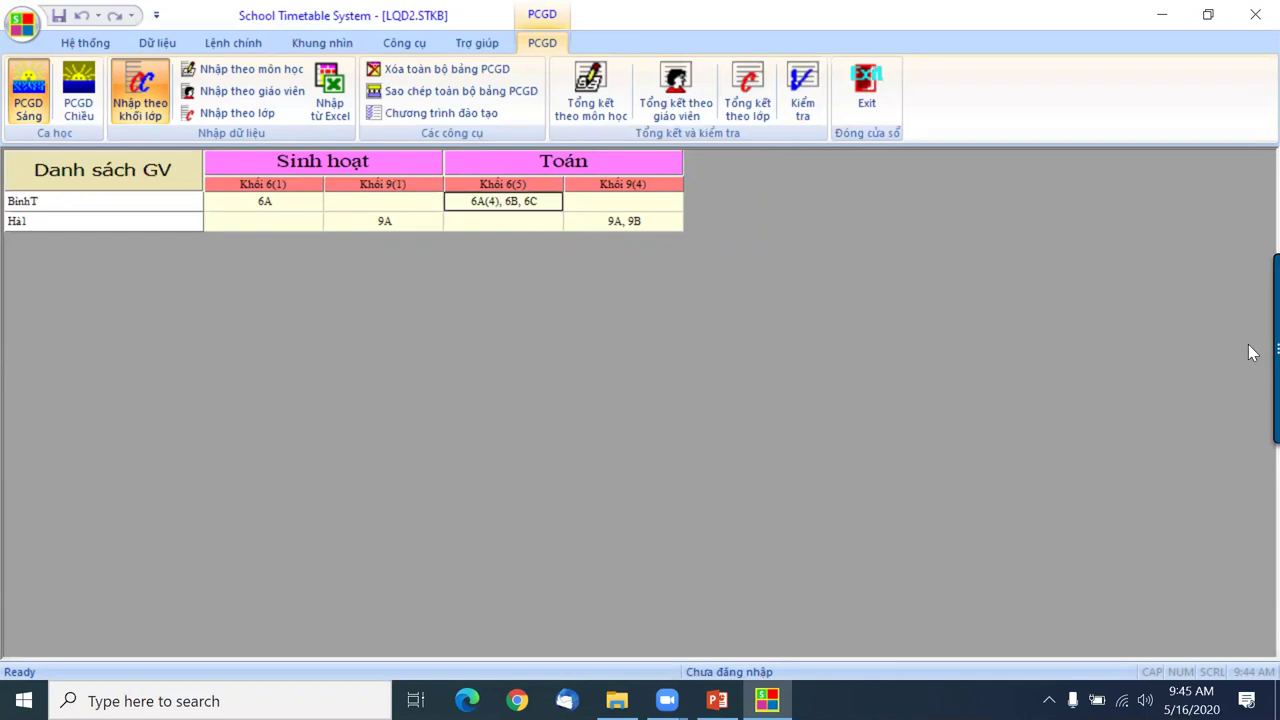
mouse_move(1249, 352)
Give class 9A 5 periods in the second teacher's grade 9 Toán assignment.
click(629, 221)
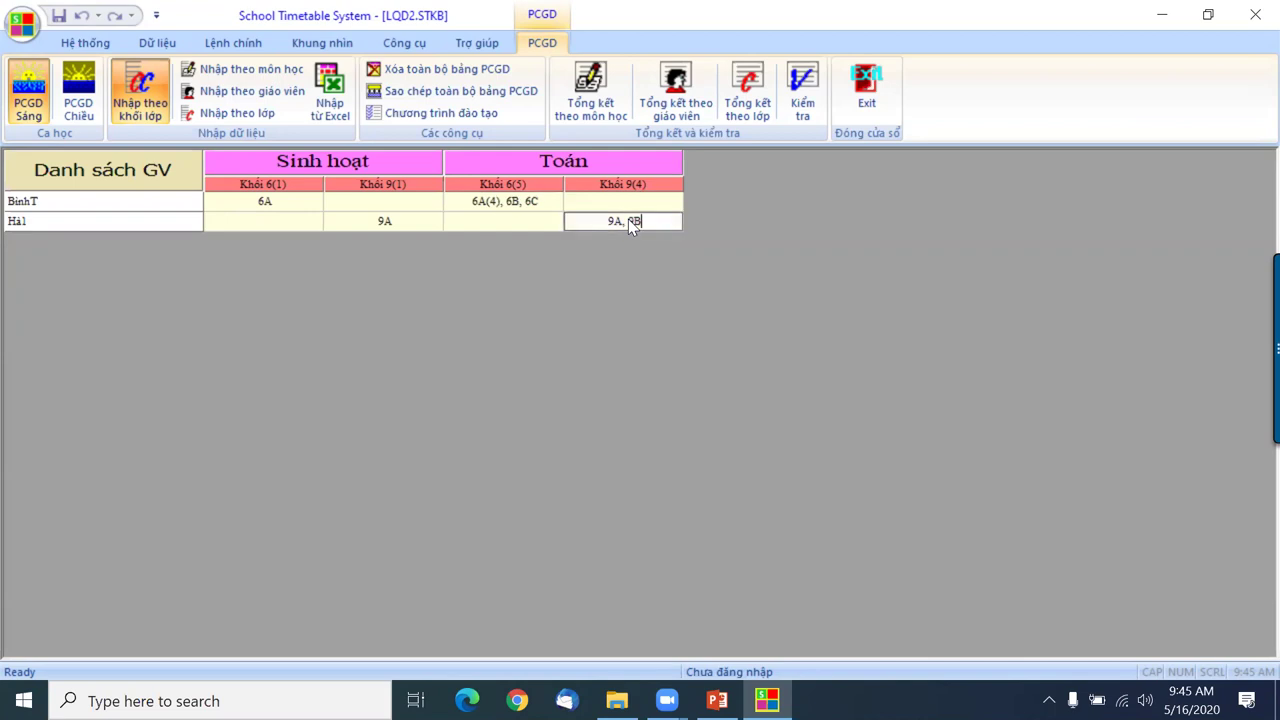
key(Left)
key(Left)
key(Left)
key(Left)
text((5))
key(Return)
Review the assigned subjects and periods by class, and close the assignment table.
click(229, 121)
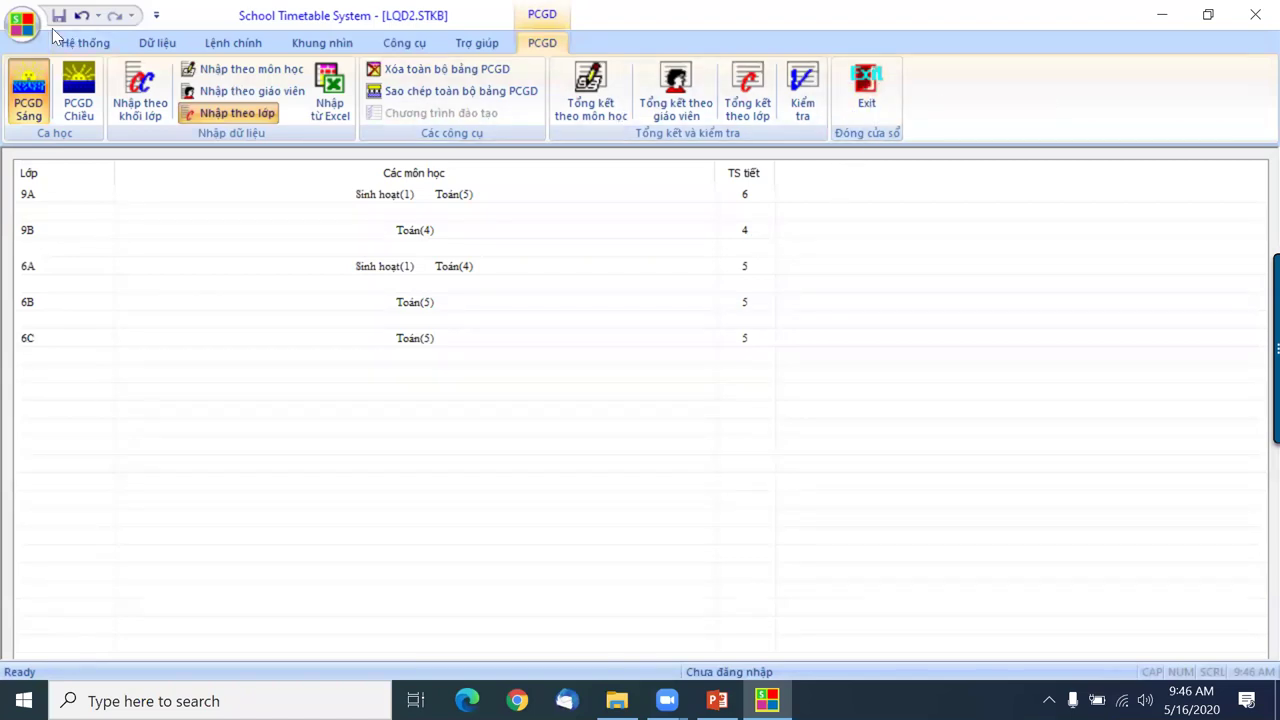
click(876, 115)
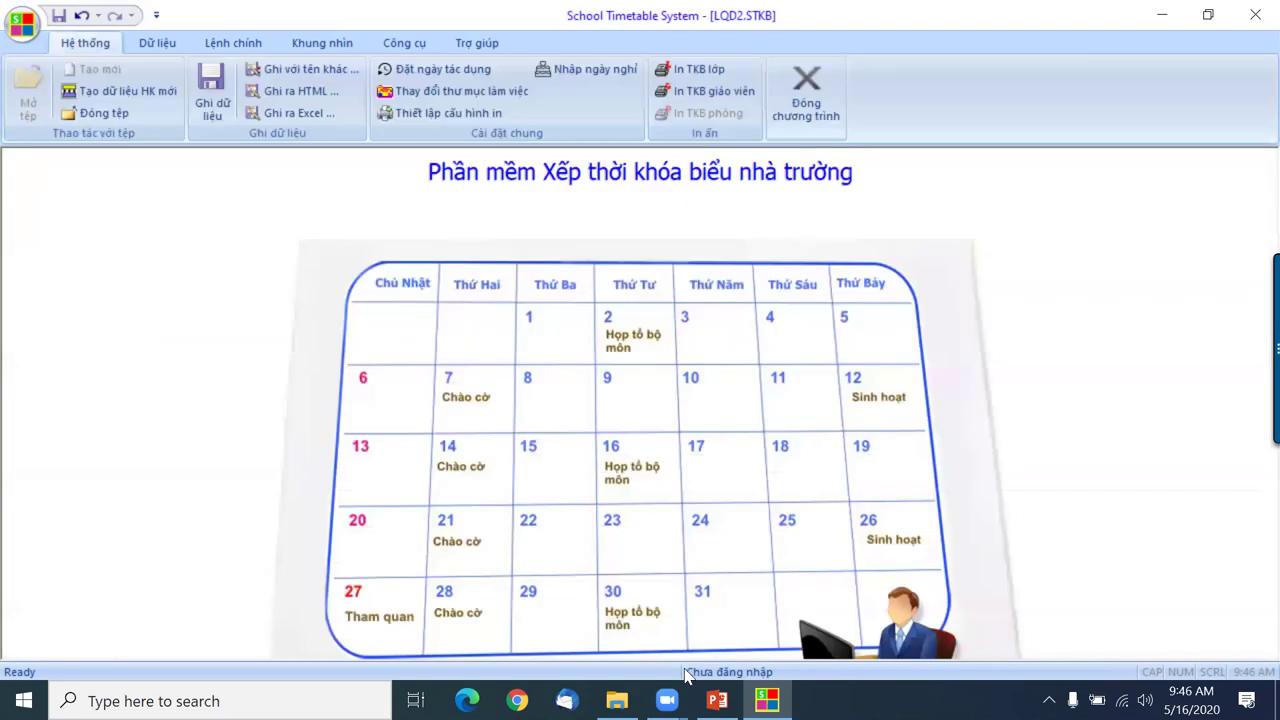
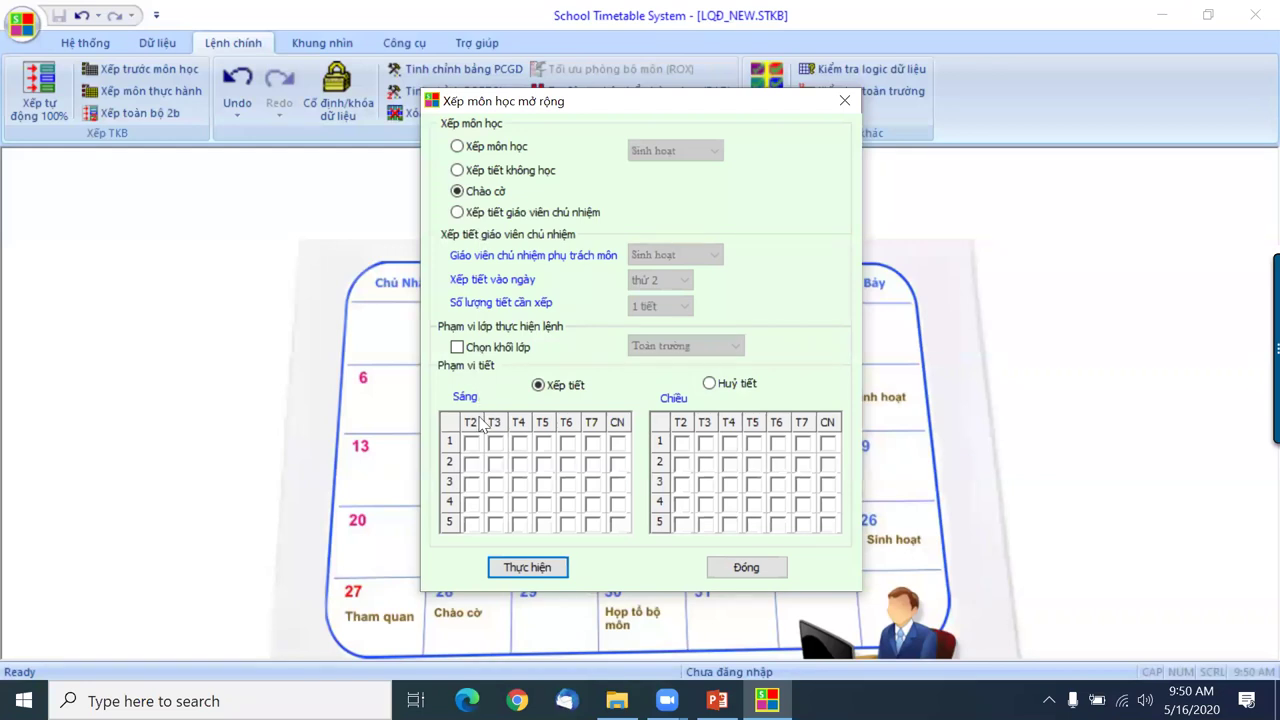
Schedule the Chào cờ period for the whole school in period 1 on Monday morning, and close the extended subject scheduling dialog.
click(468, 443)
click(540, 570)
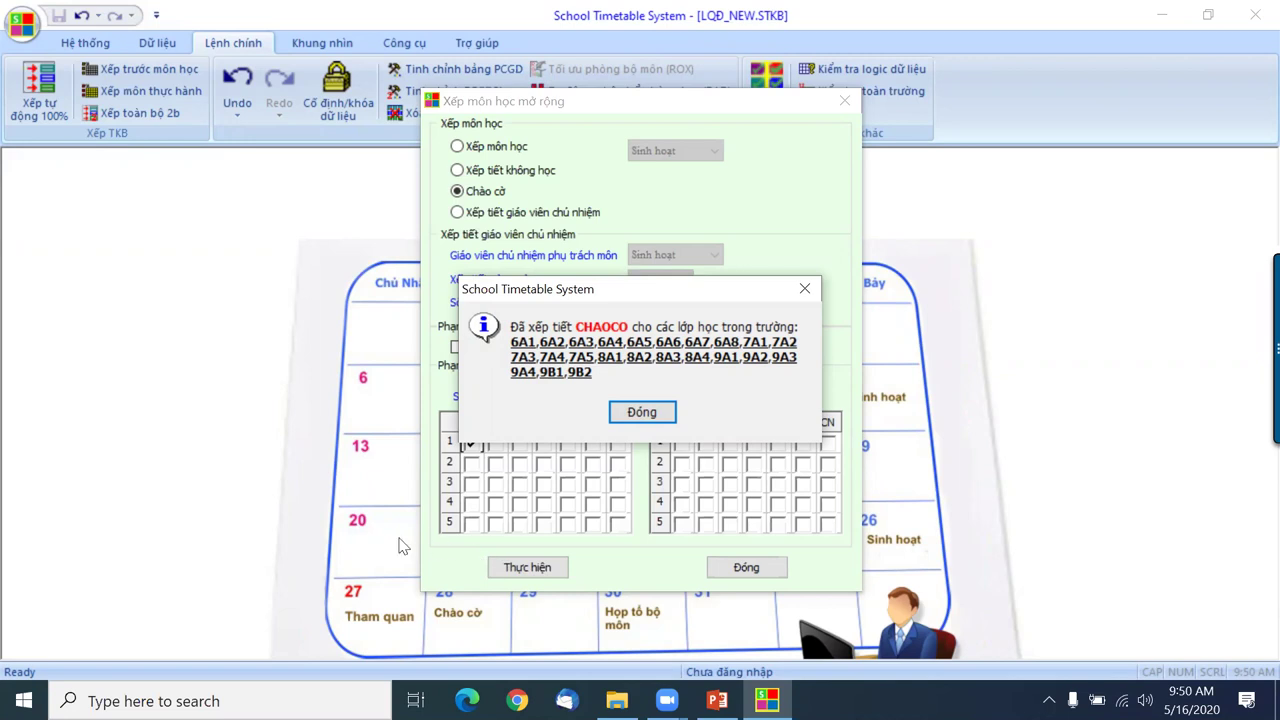
click(655, 414)
click(712, 566)
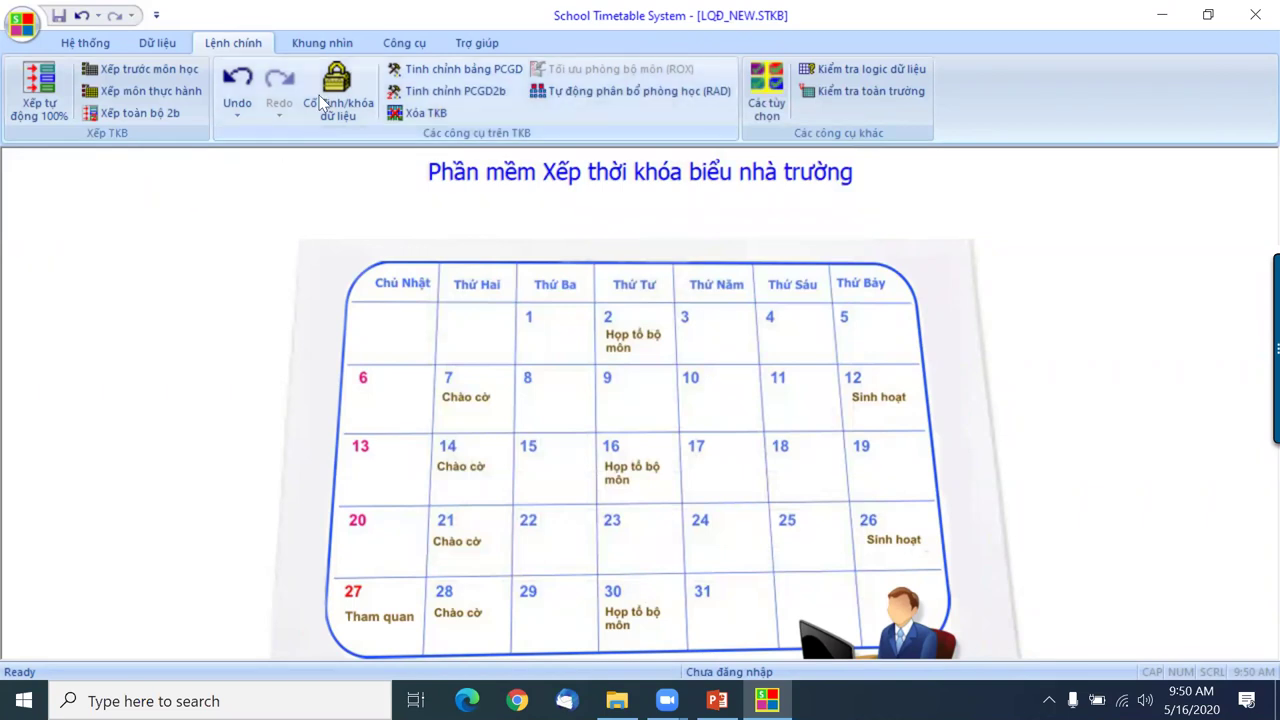
Check the placed Chào cờ period in the Mainloop timetable view and close the view.
click(329, 46)
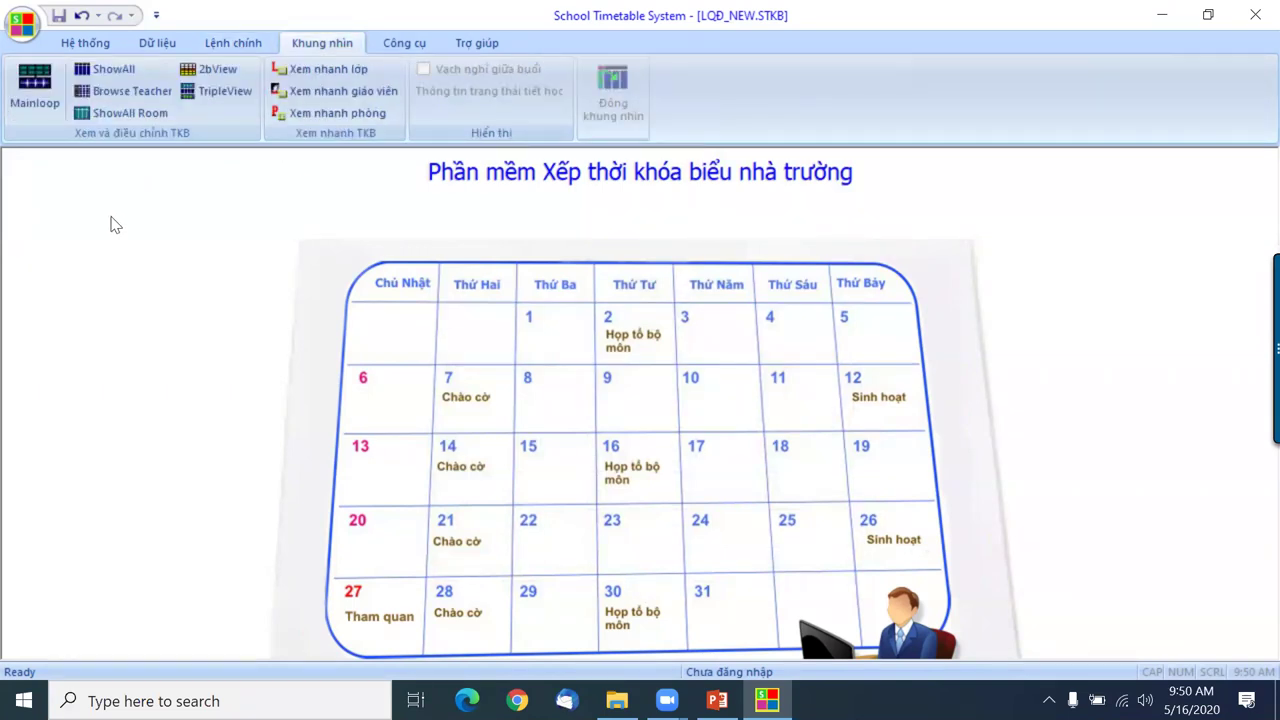
click(36, 84)
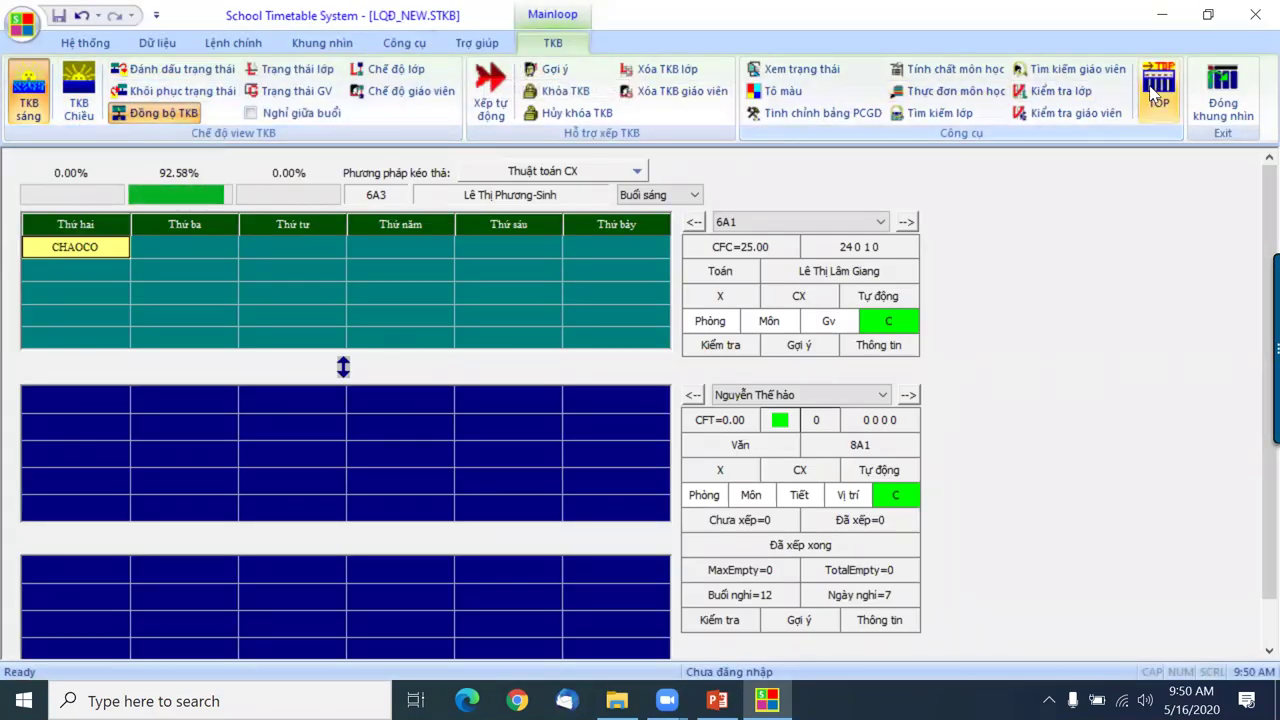
click(1222, 90)
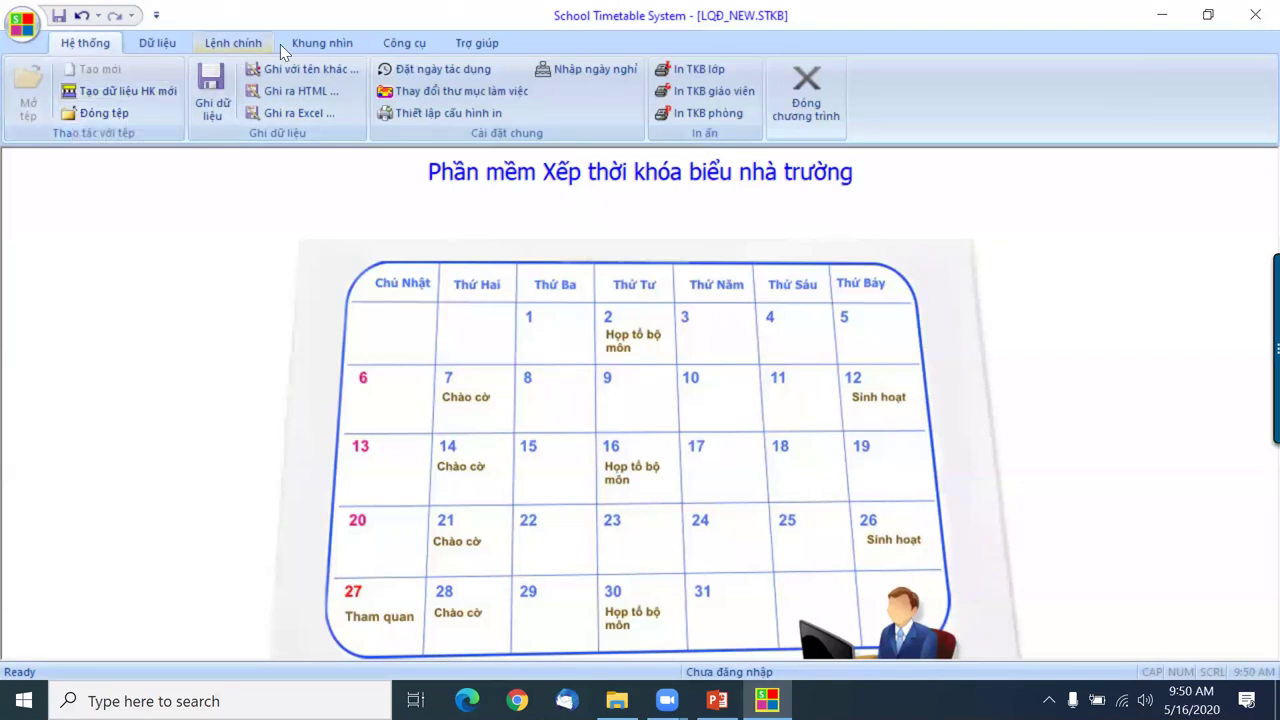
Check the Chào cờ period across all classes in the ShowAll timetable view and close the view.
click(312, 47)
click(124, 67)
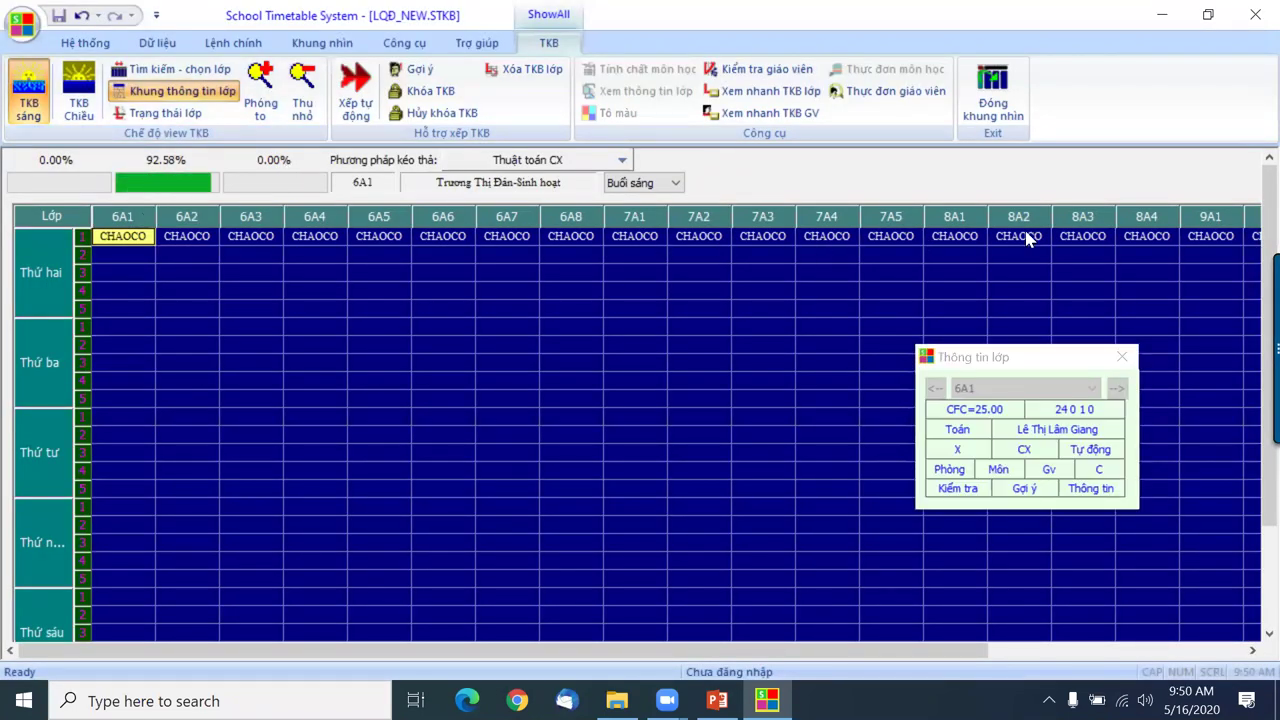
scroll(200, 380, down, 3)
scroll(146, 392, up, 3)
scroll(165, 470, down, 3)
scroll(171, 554, up, 3)
click(993, 98)
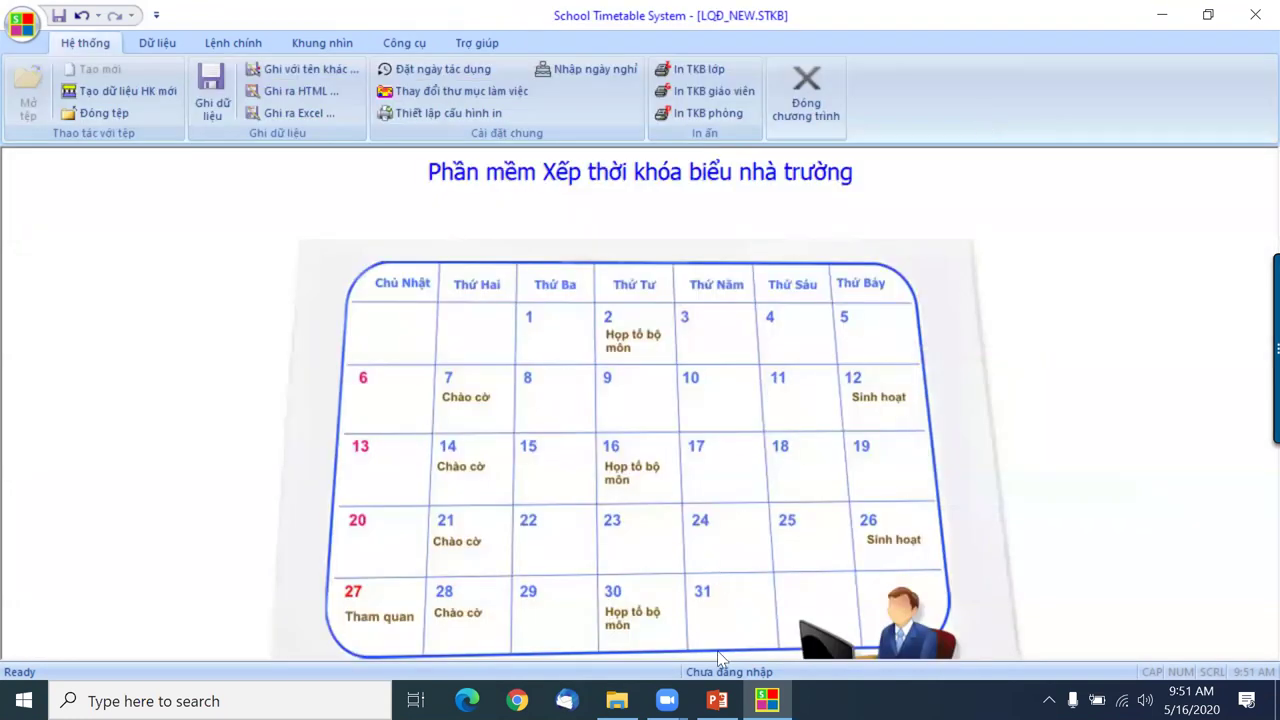
Switch to PowerPoint and read the slide on arranging Chào cờ and Không học periods.
mouse_move(716, 700)
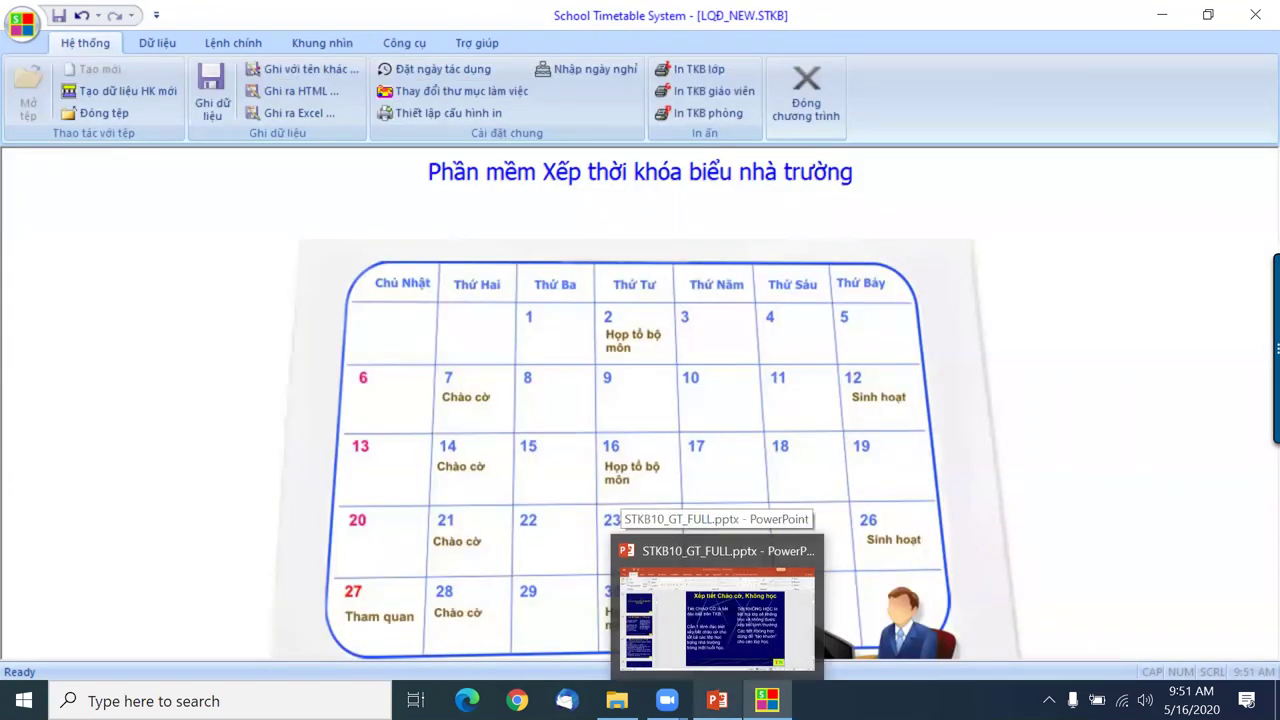
click(766, 640)
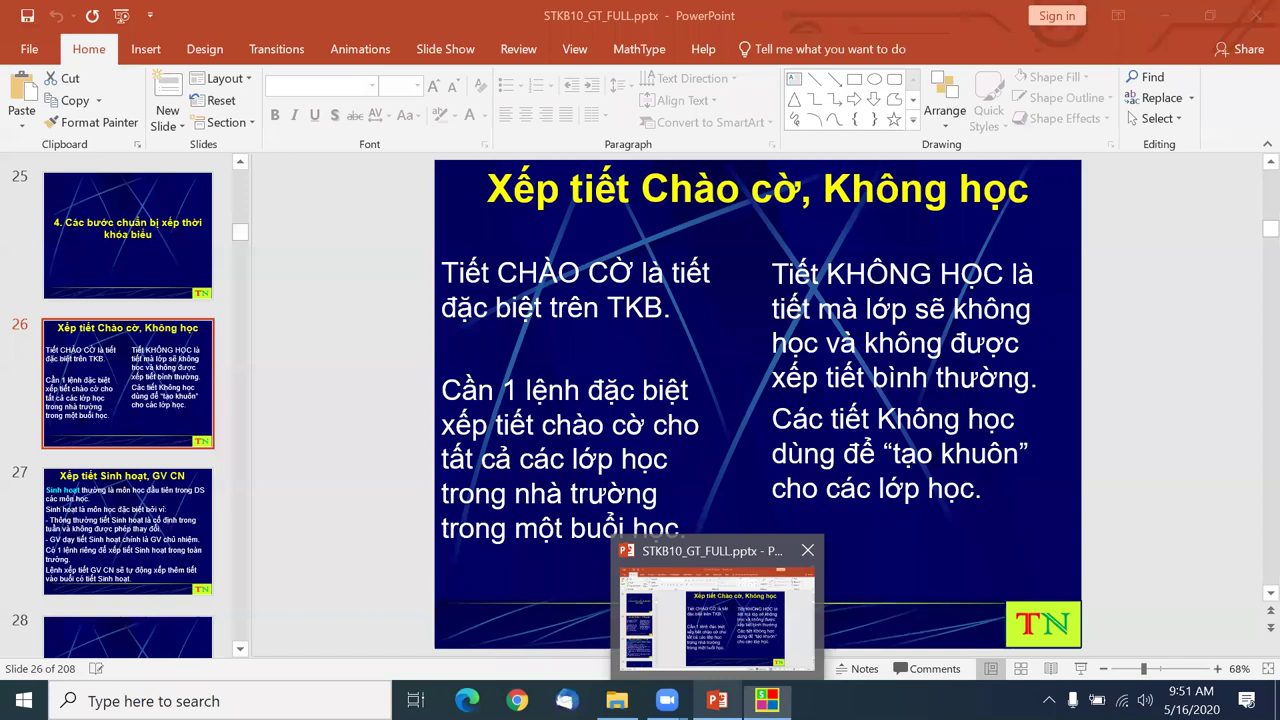
Switch back to School Timetable System and examine the subjects and total periods of each class in the morning teaching assignment.
mouse_move(767, 700)
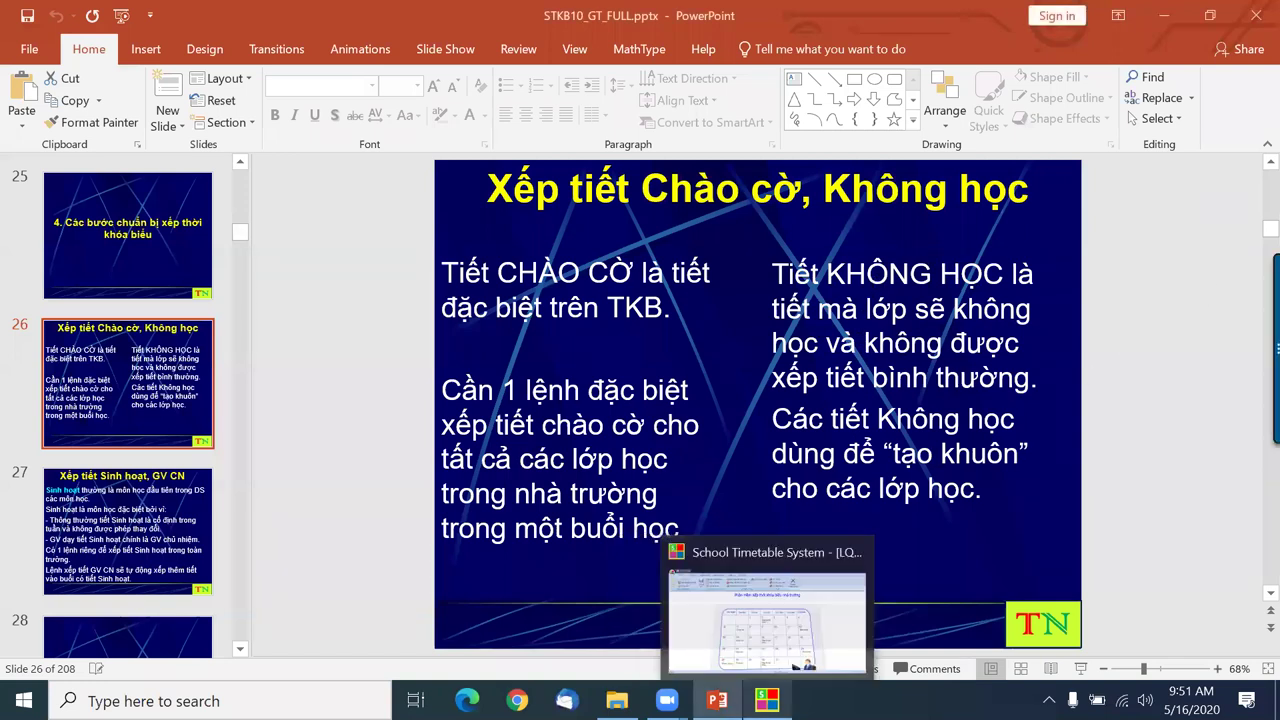
click(767, 615)
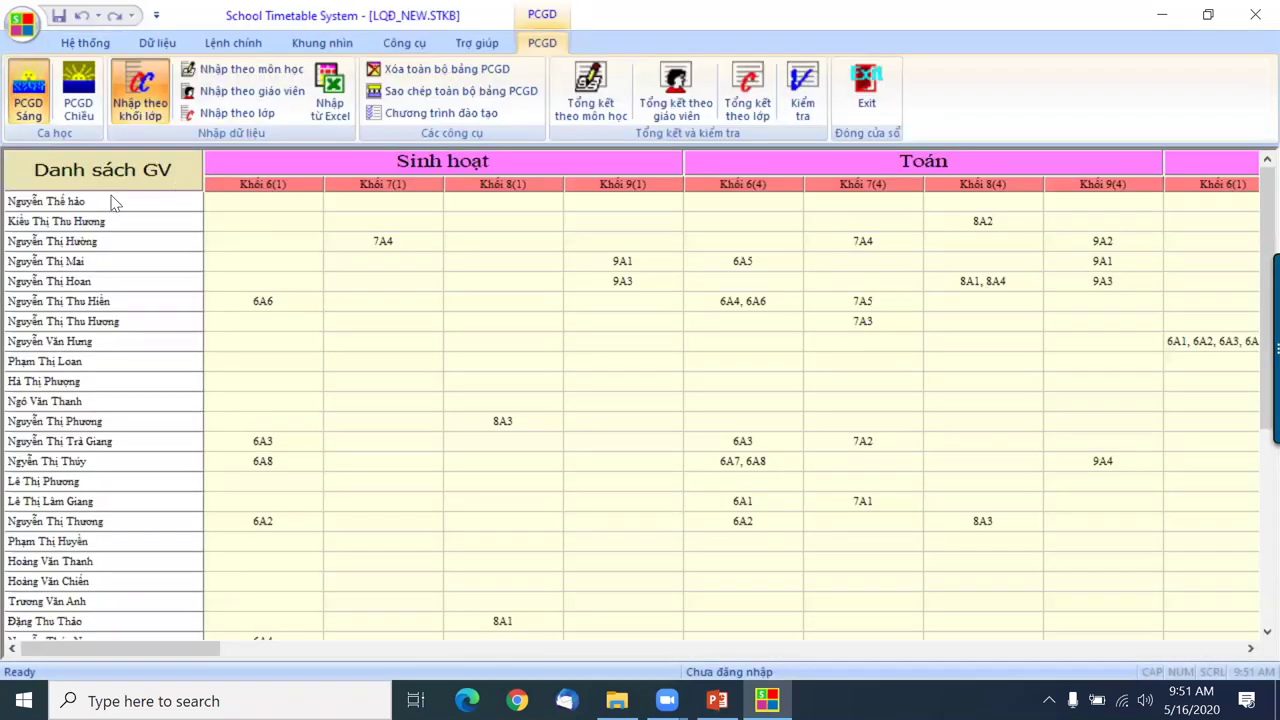
click(232, 117)
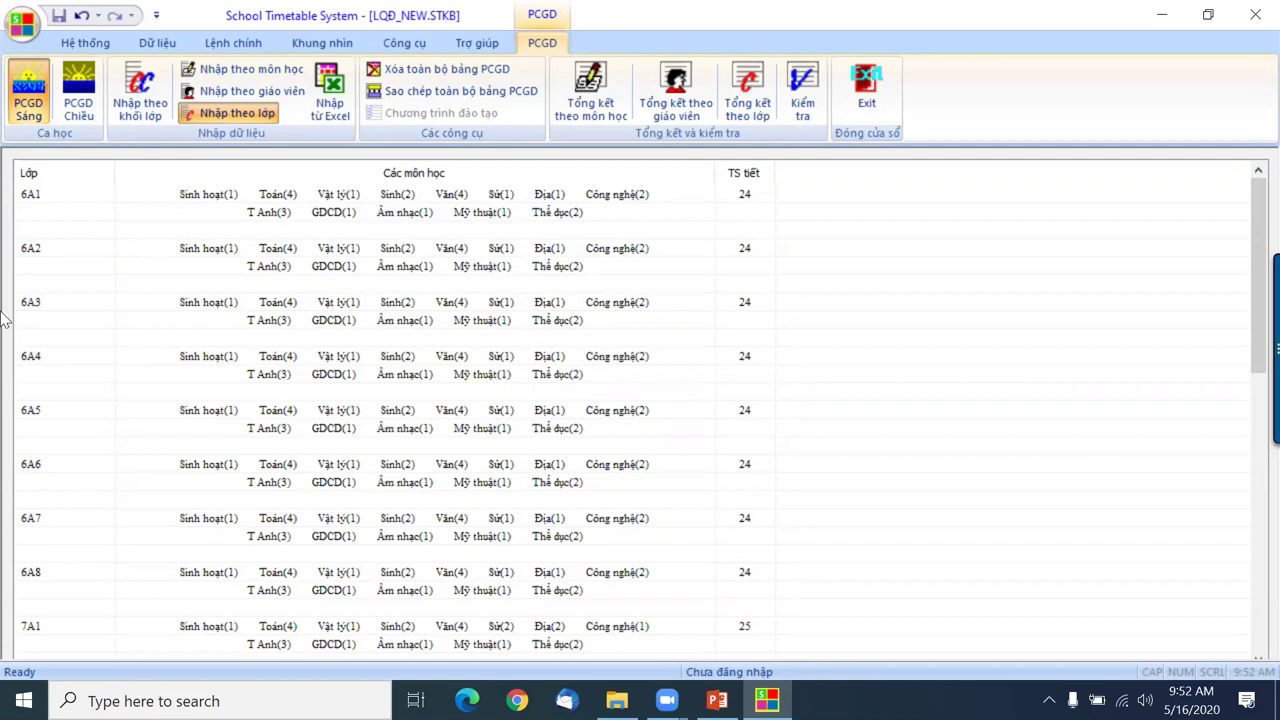
scroll(280, 420, down, 4)
scroll(275, 447, down, 1)
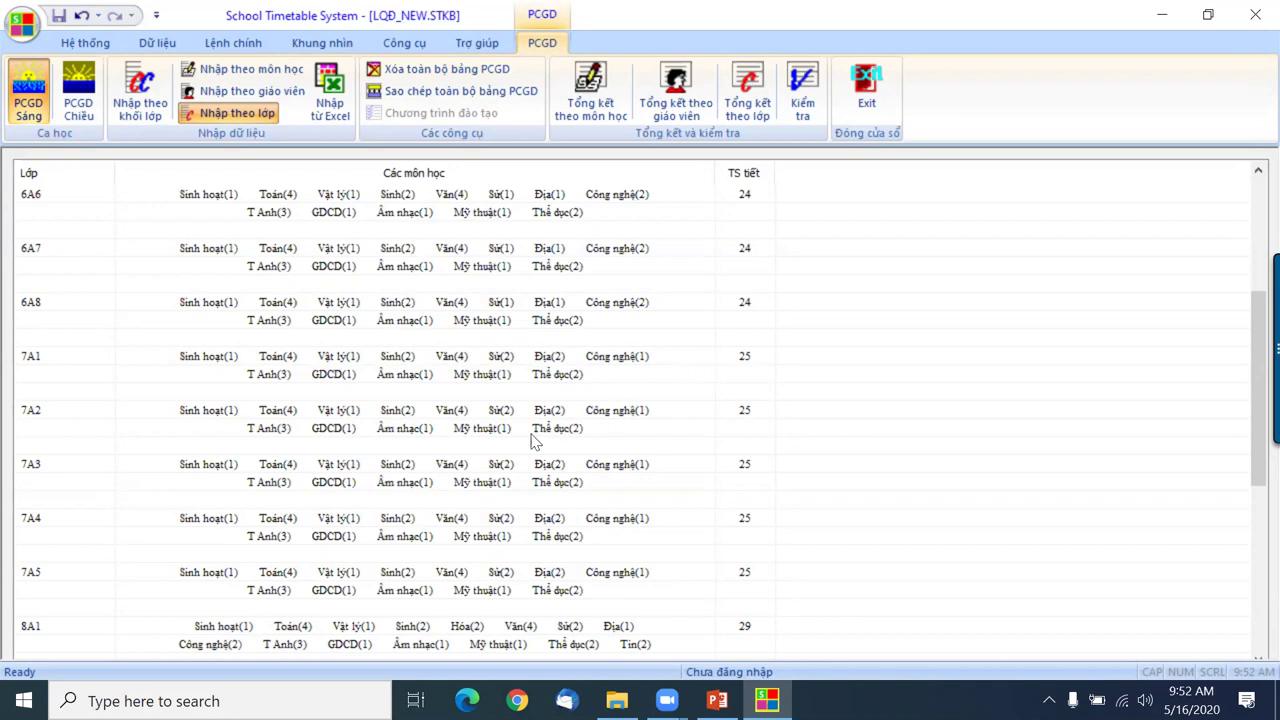
Examine the subjects and total periods of the grade 7 to 9 classes in the morning teaching assignment and close it.
scroll(500, 480, down, 3)
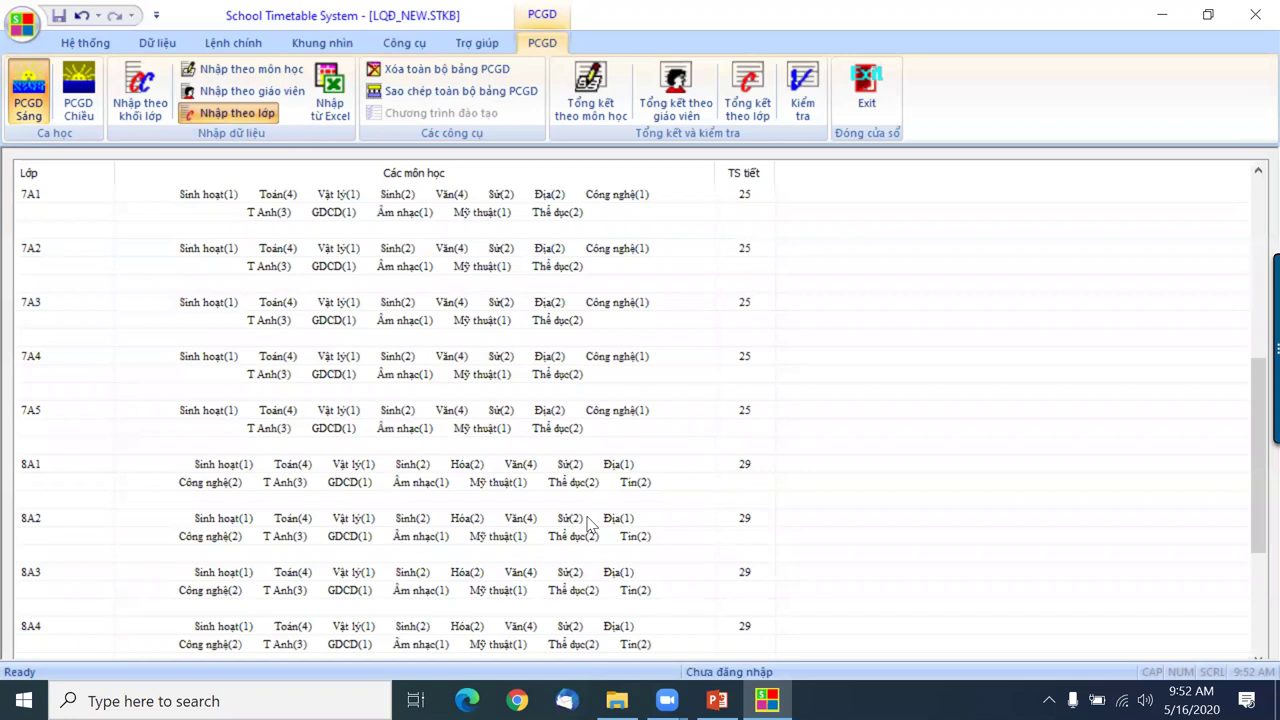
scroll(500, 520, down, 1)
scroll(500, 523, down, 1)
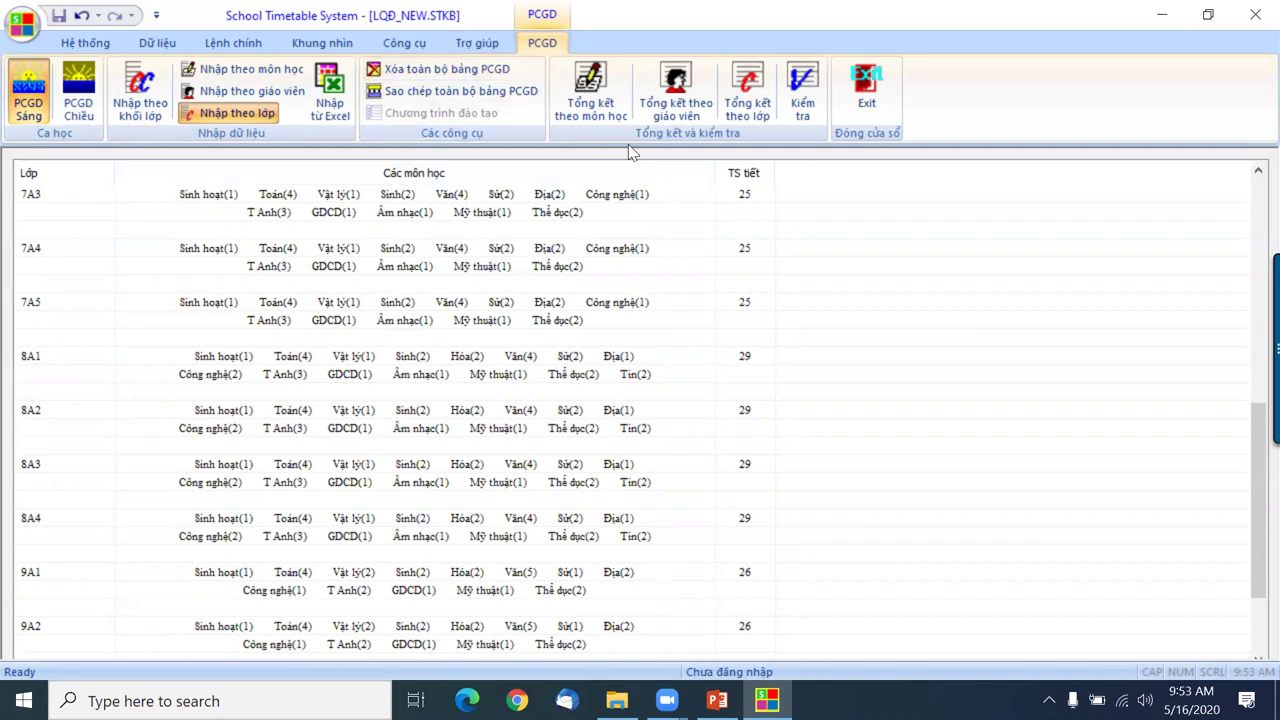
click(870, 97)
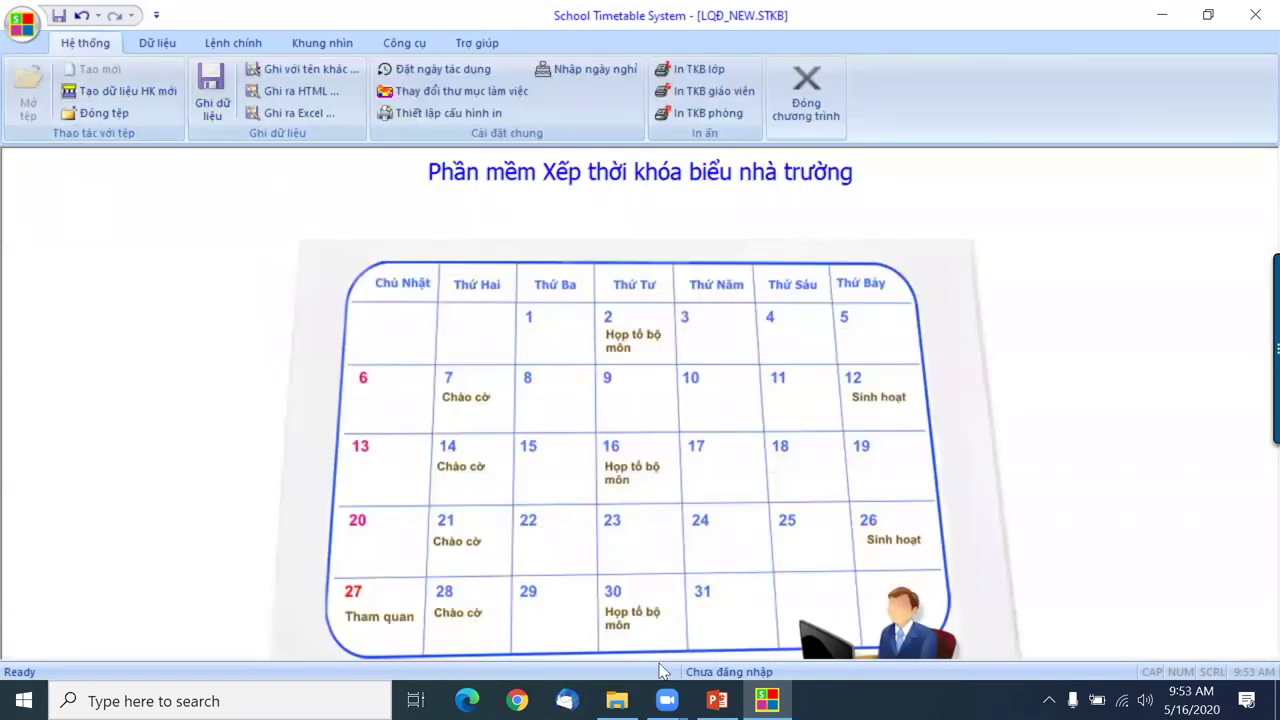
click(717, 700)
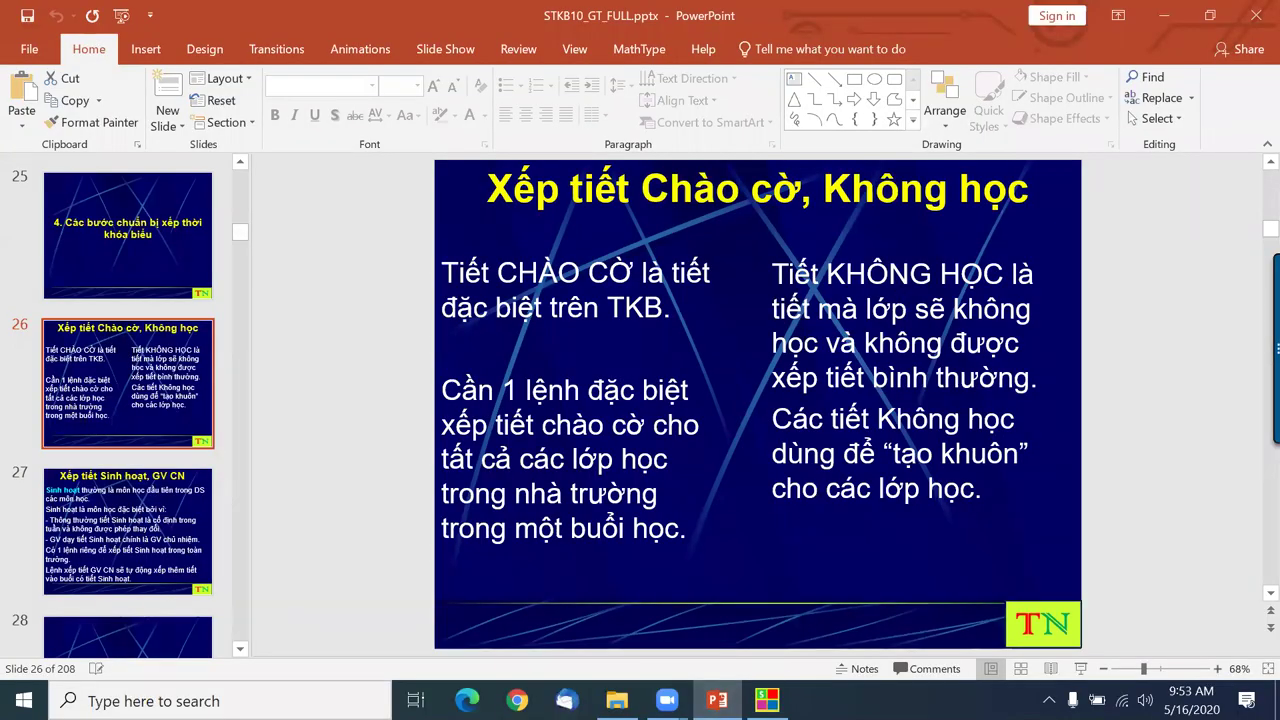
click(767, 700)
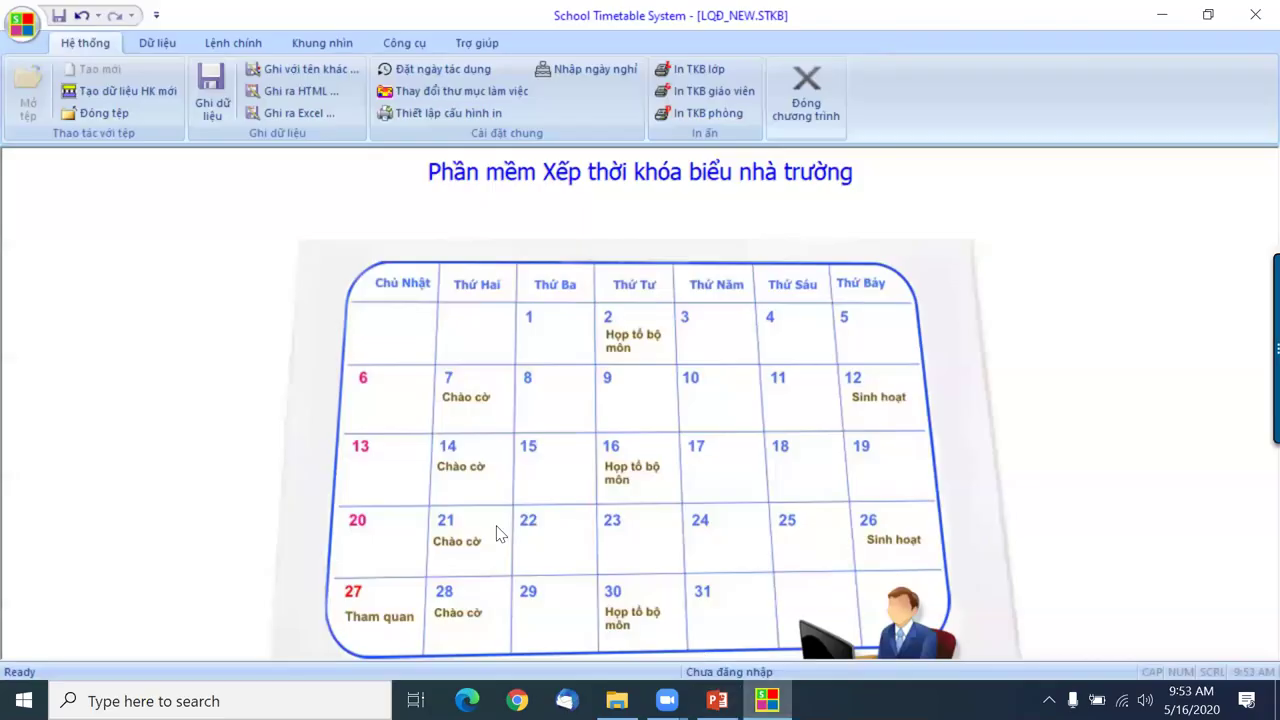
Open the extended subject placement command and set it to place Không học periods for Khối 6 only.
click(240, 43)
click(118, 72)
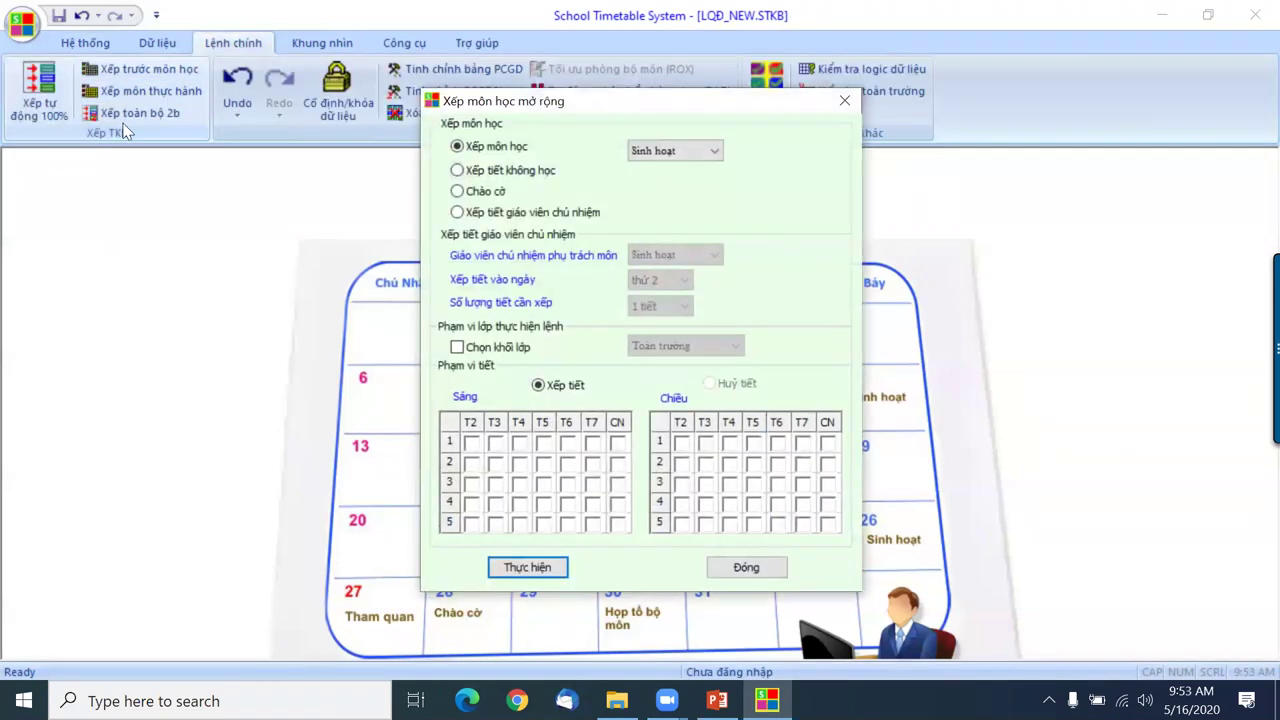
click(482, 174)
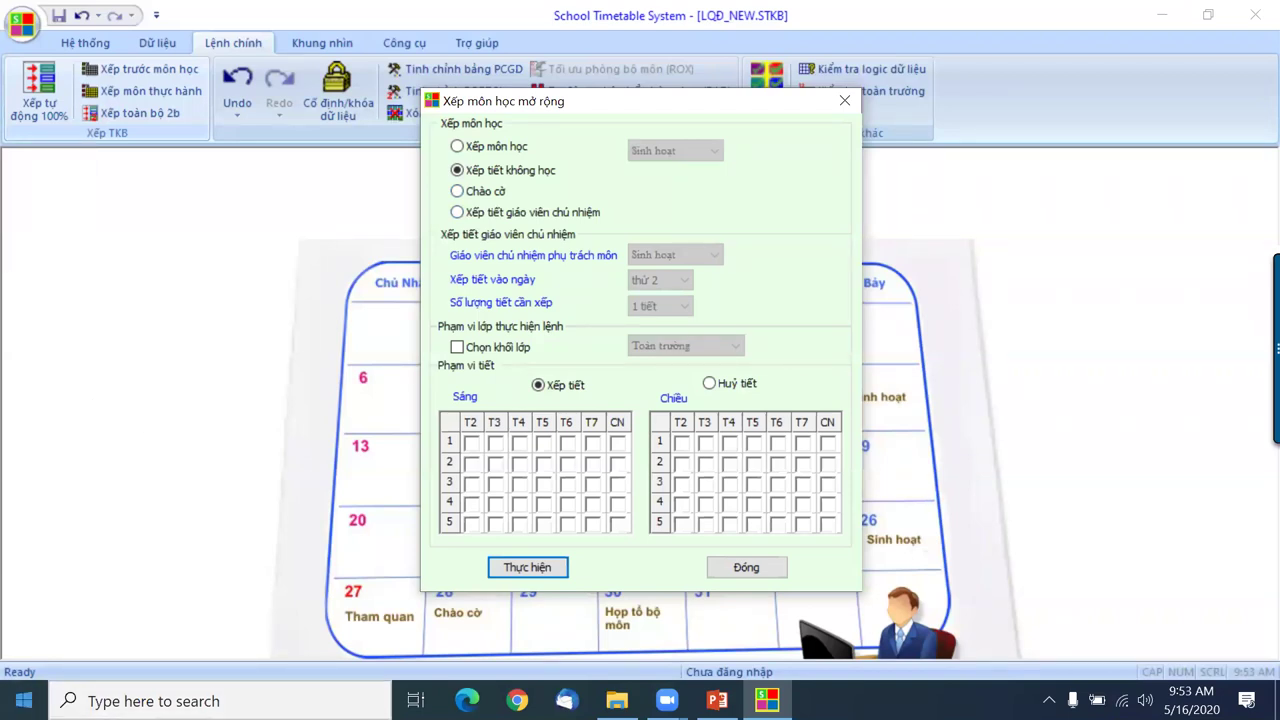
click(457, 347)
click(668, 346)
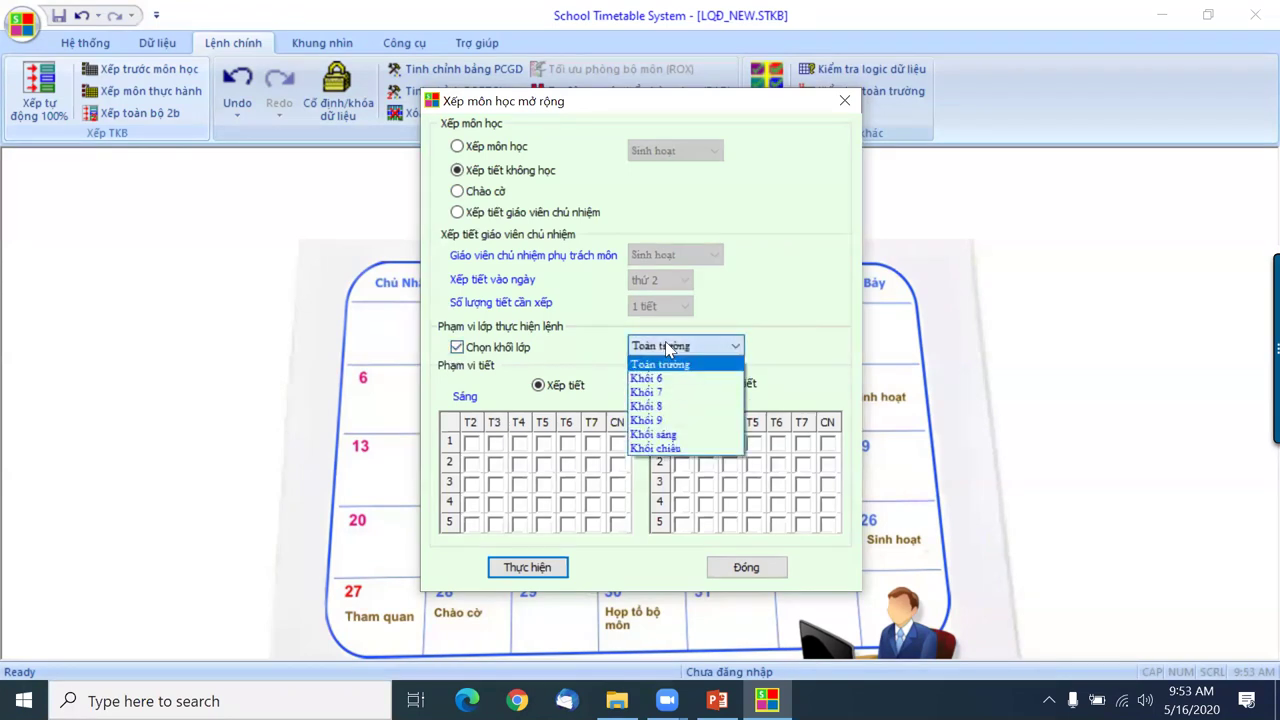
click(668, 380)
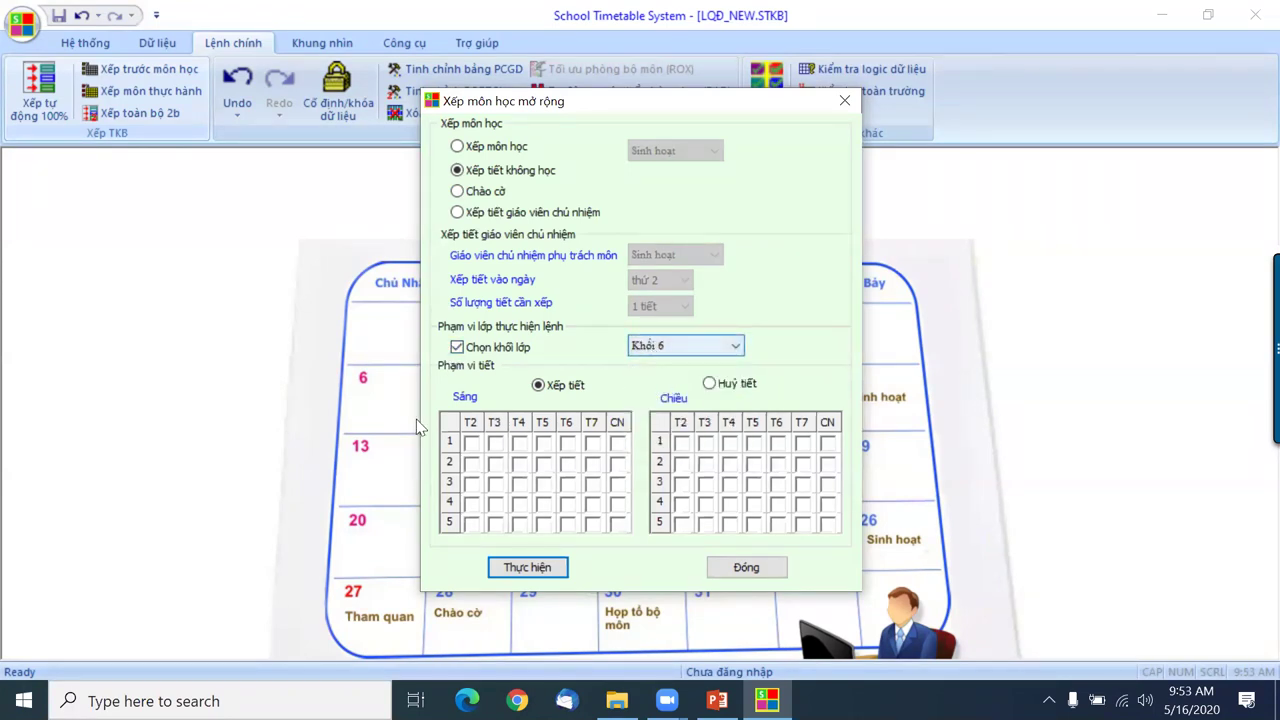
Place the Không học periods for Khối 6 in morning period 5 on T2 through T6.
click(473, 528)
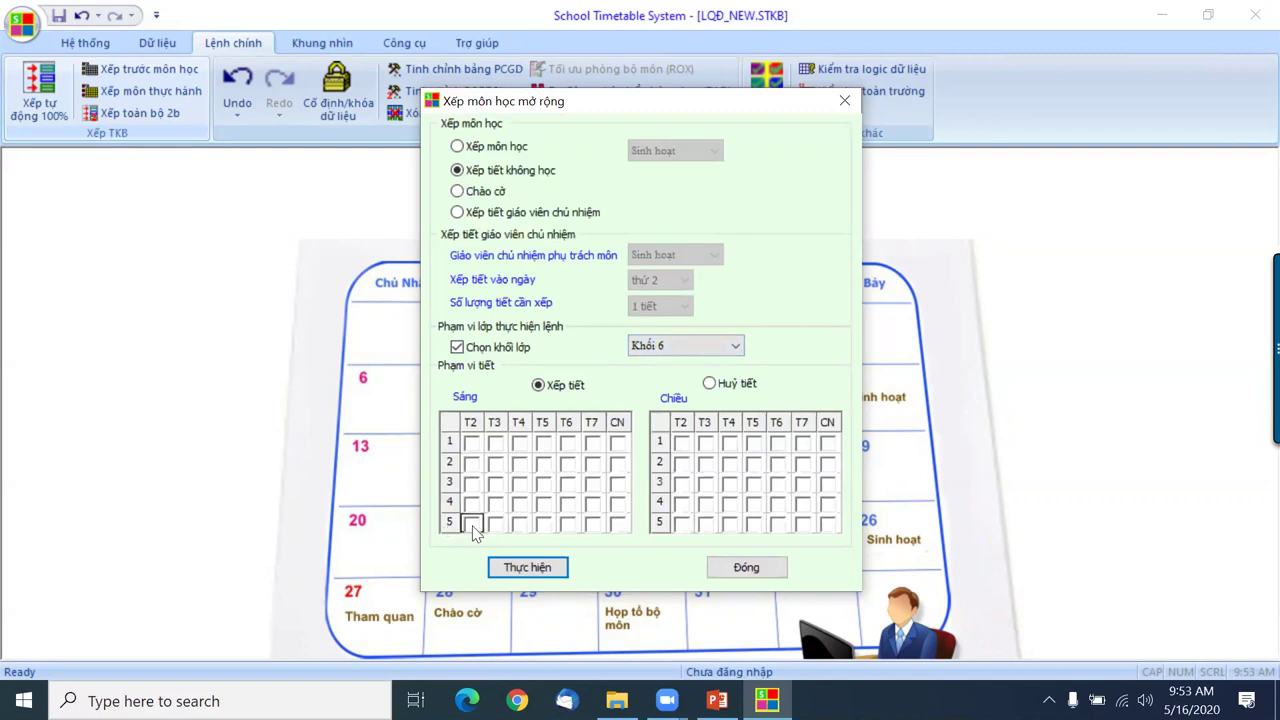
click(521, 525)
click(544, 525)
click(572, 525)
click(529, 575)
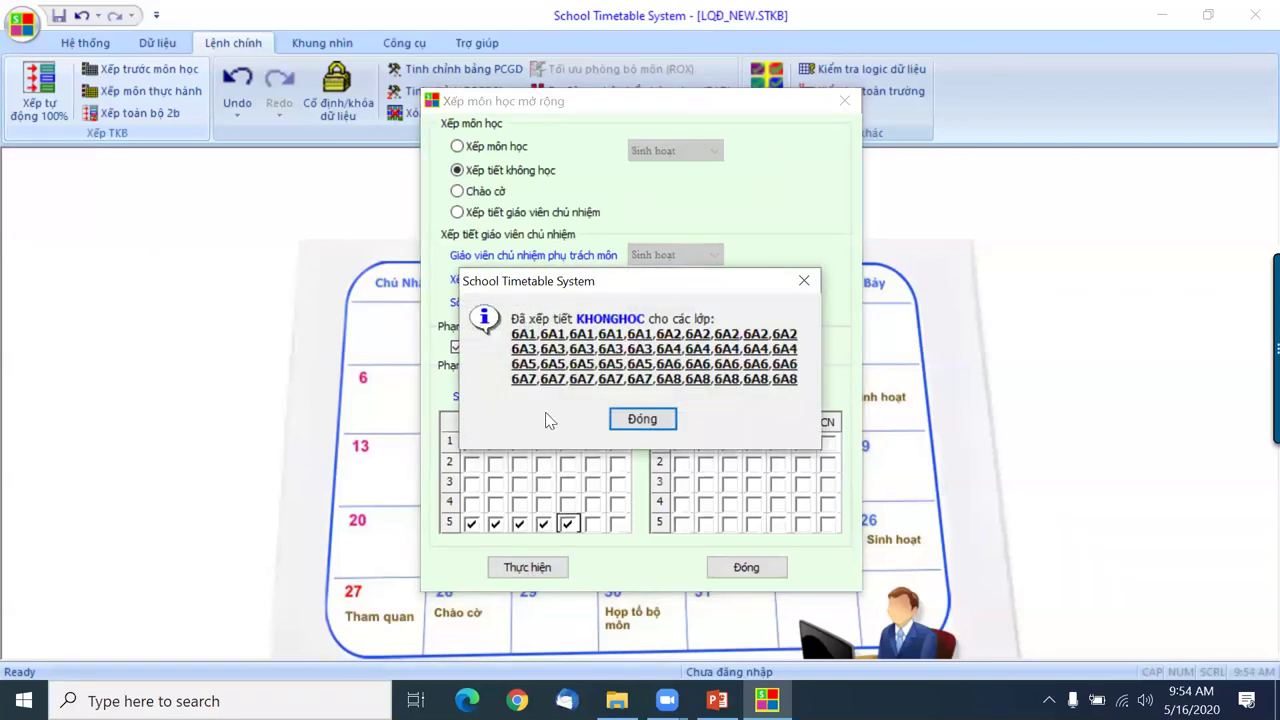
click(645, 420)
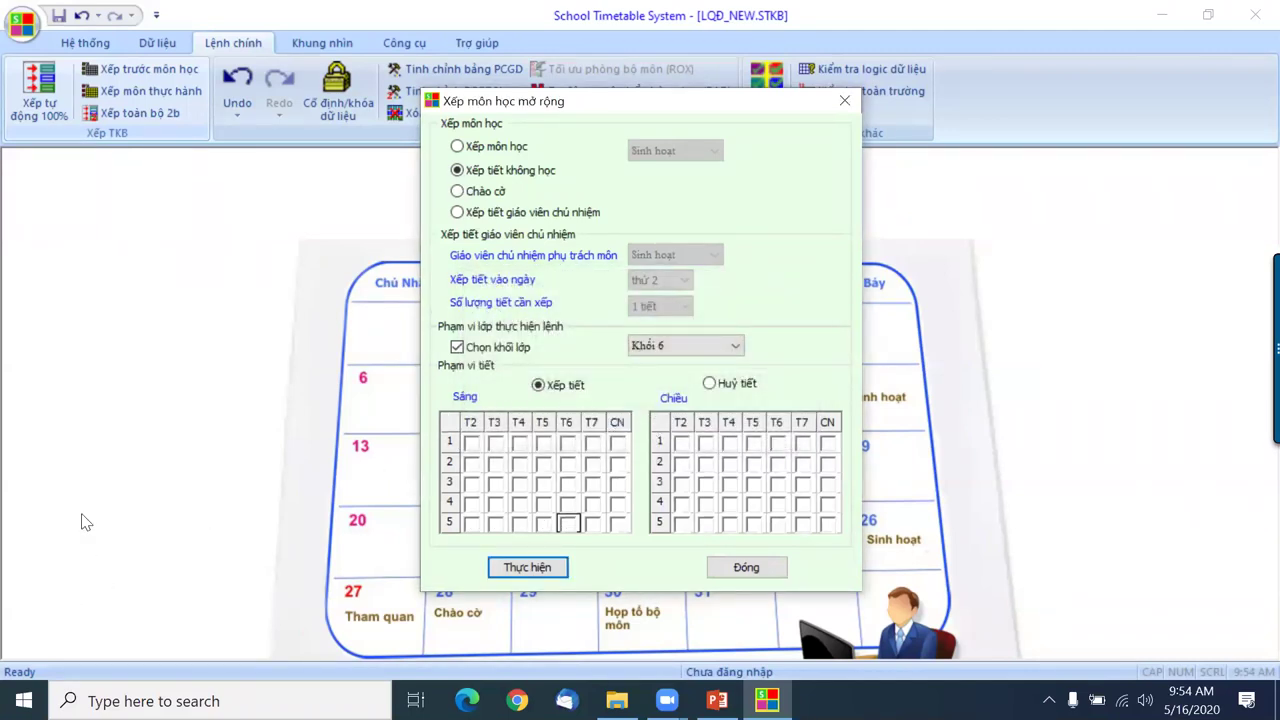
Place Không học periods for Khối 7 in morning period 5 on T4, T5, T6 and T7.
click(677, 347)
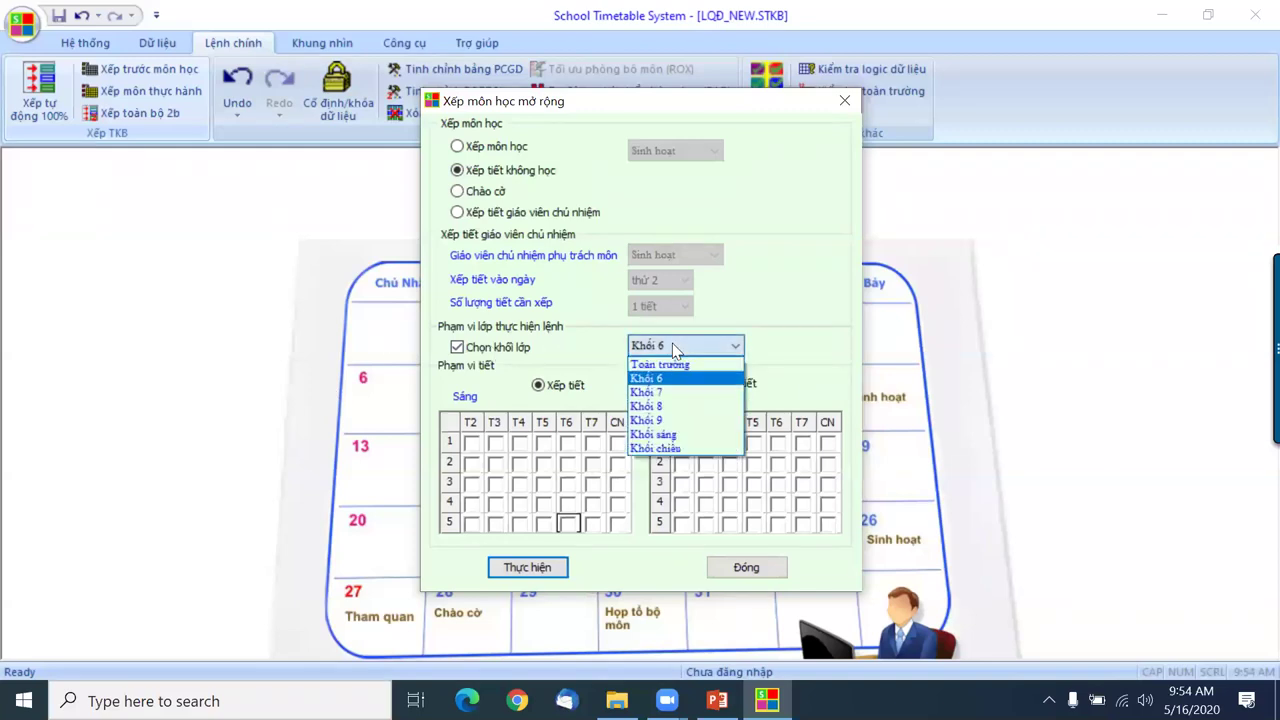
click(674, 393)
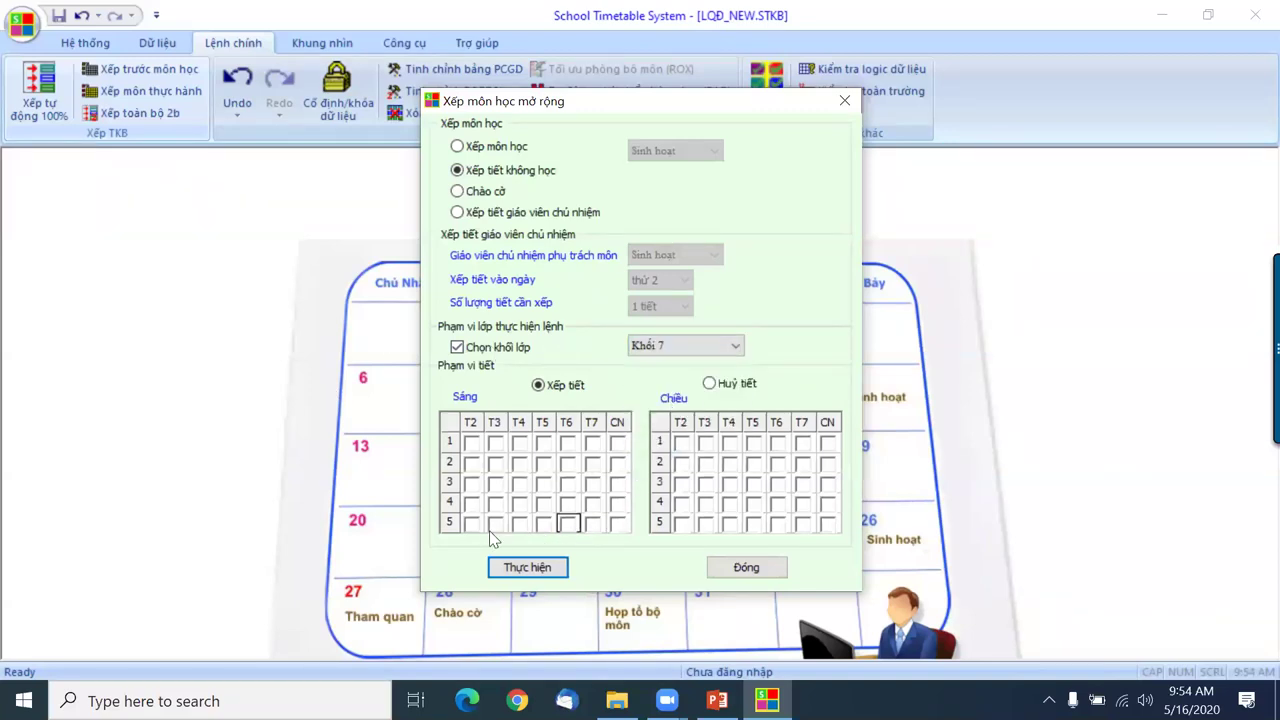
click(520, 524)
click(543, 525)
click(567, 525)
click(594, 525)
click(523, 569)
click(642, 405)
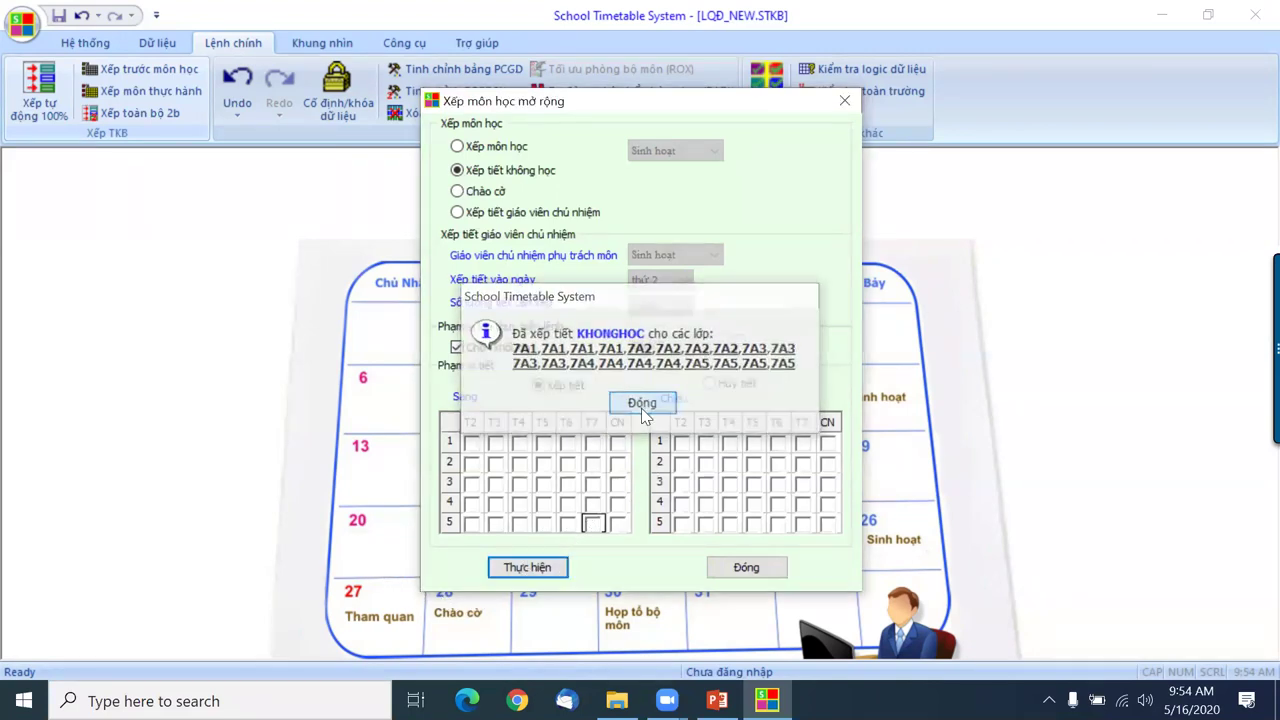
Place Không học periods for Khối 9 in morning period 5 on T3, T4 and T5, and close the placement dialog.
click(668, 347)
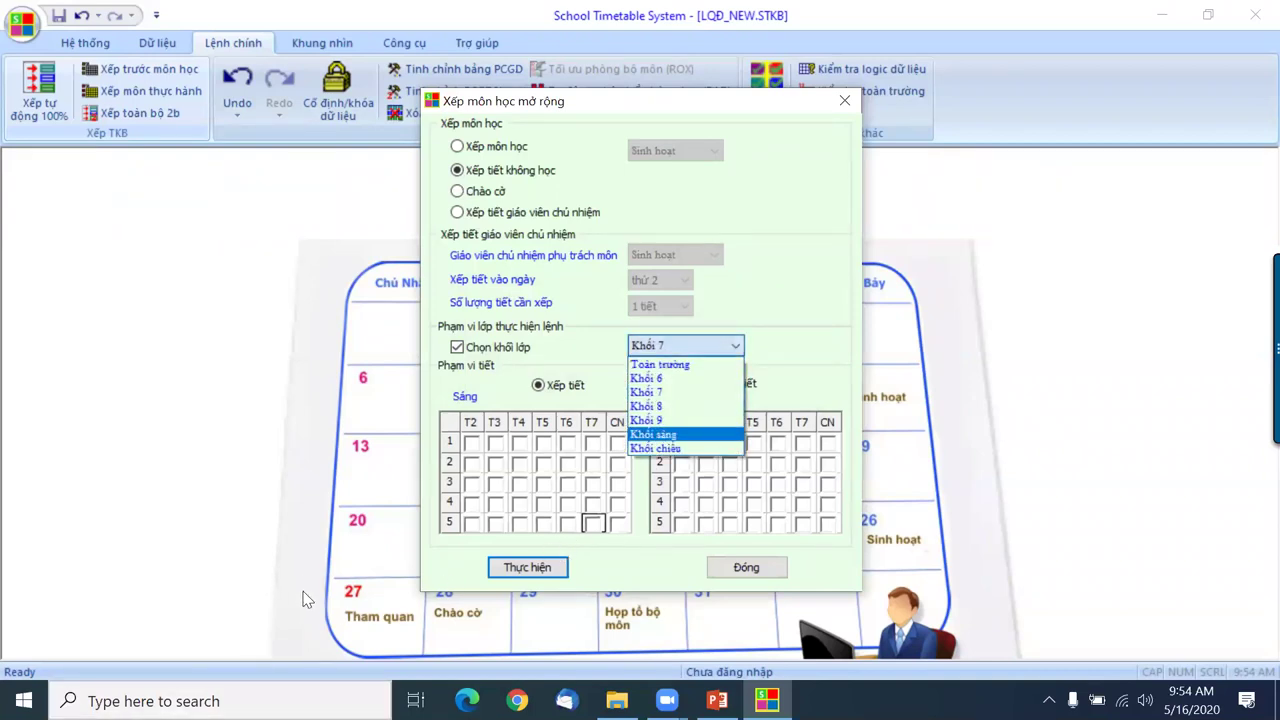
click(665, 420)
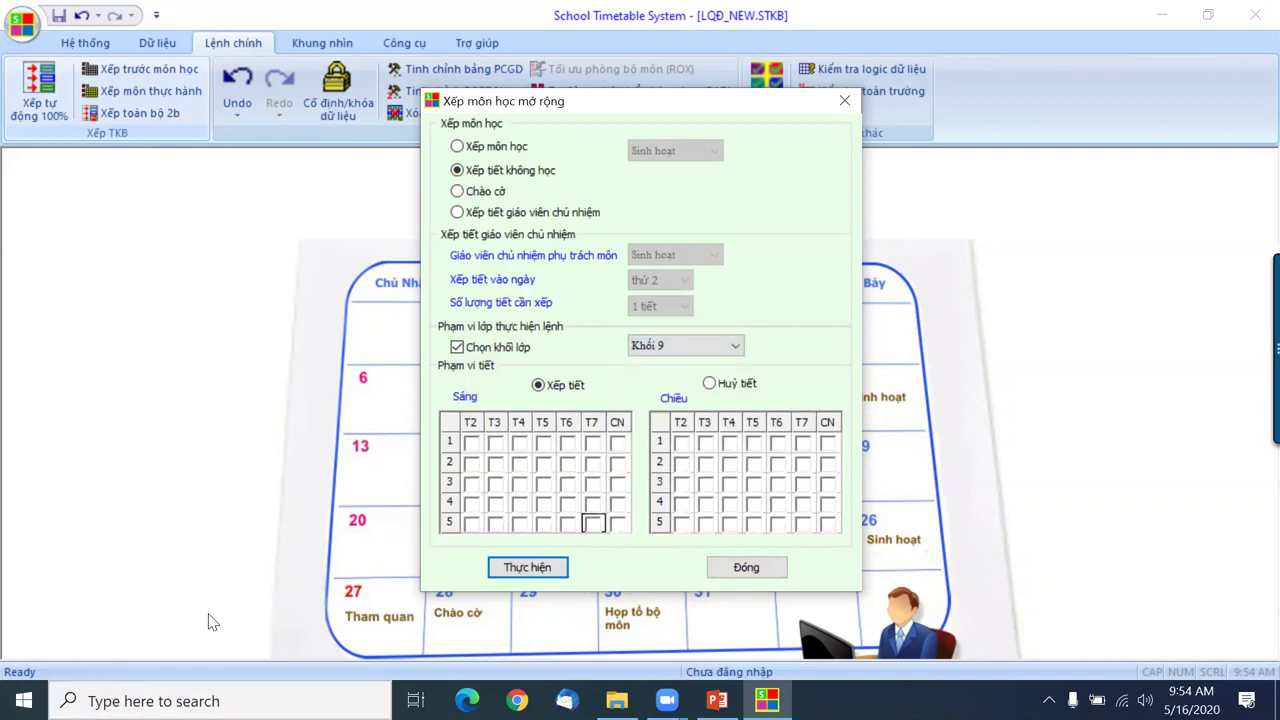
click(495, 523)
click(518, 523)
click(545, 525)
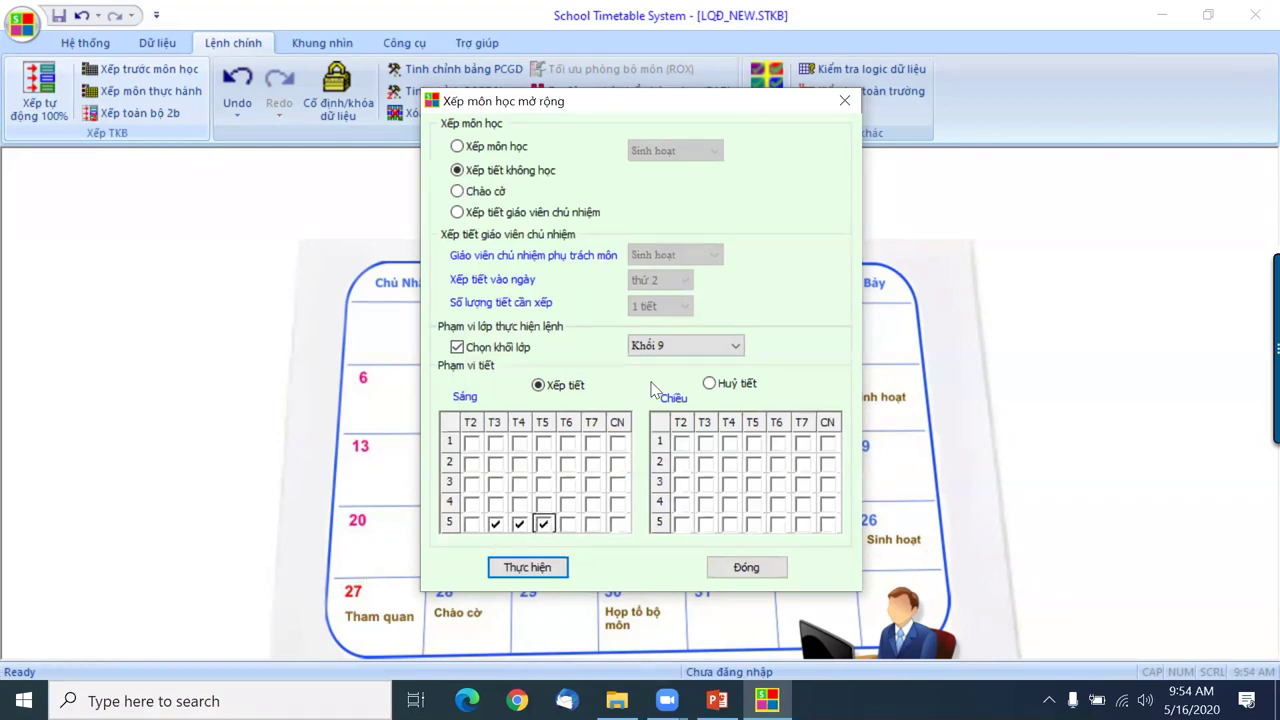
click(527, 567)
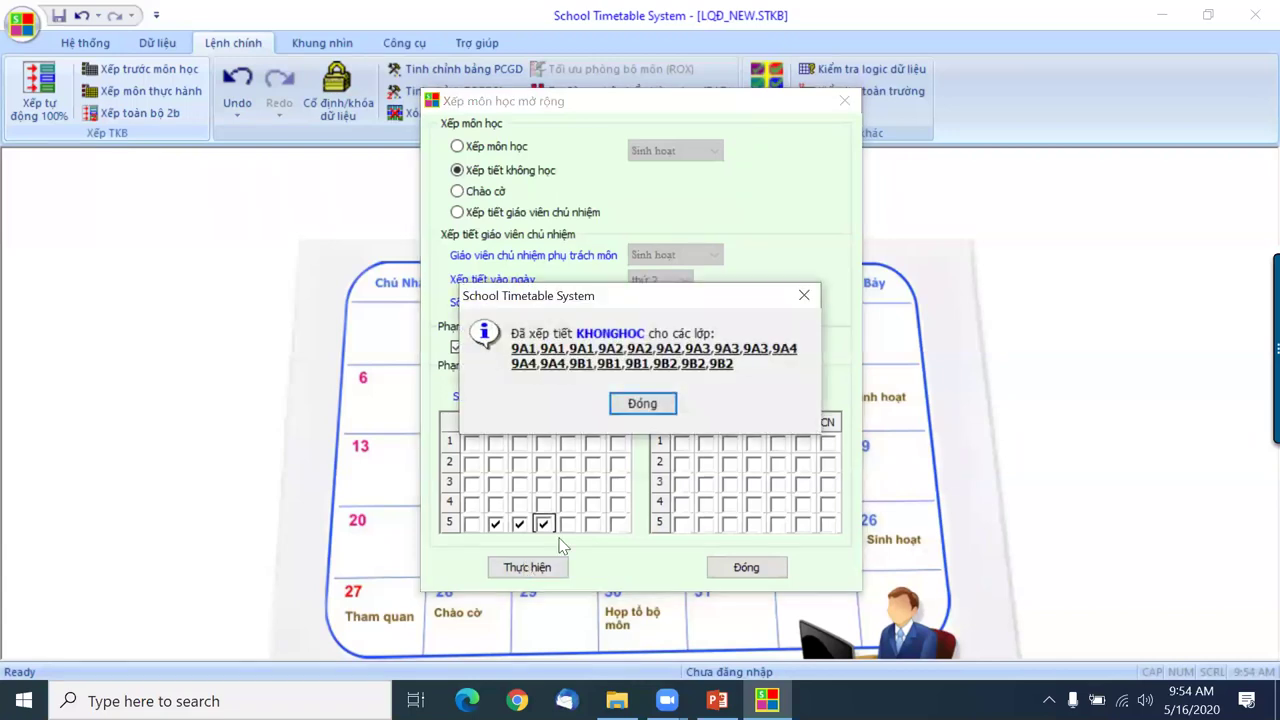
click(642, 406)
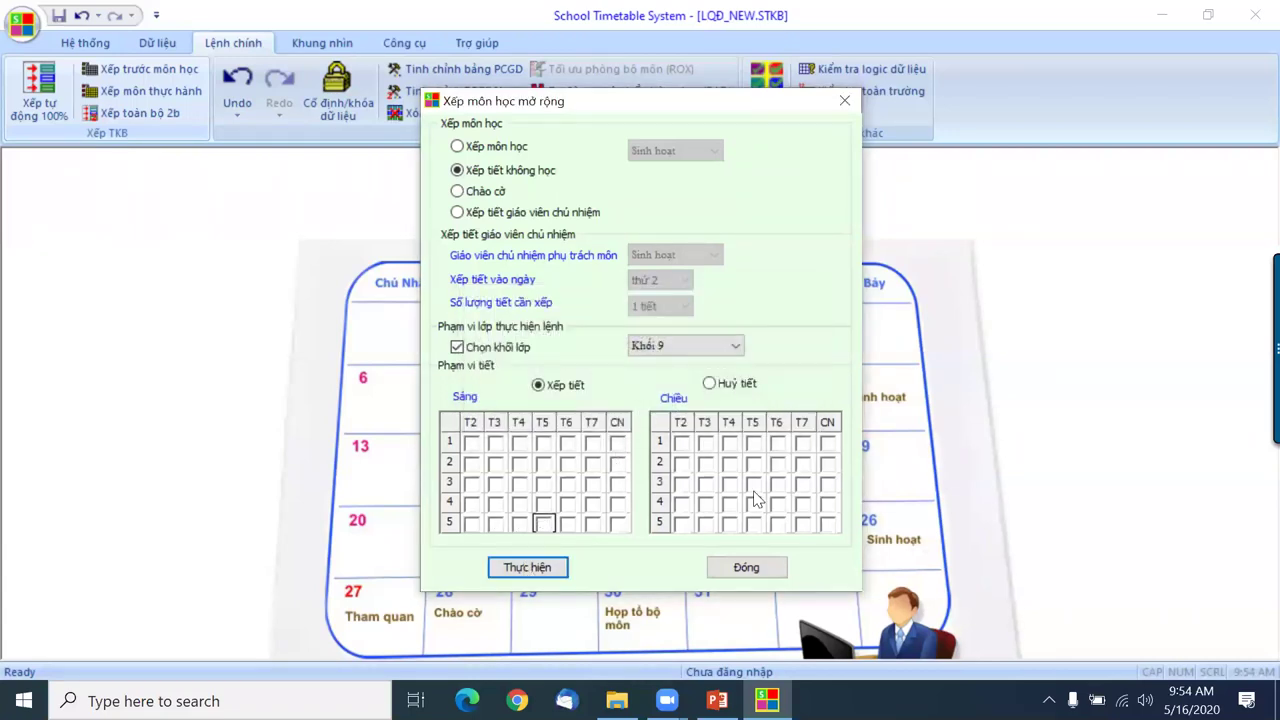
click(746, 567)
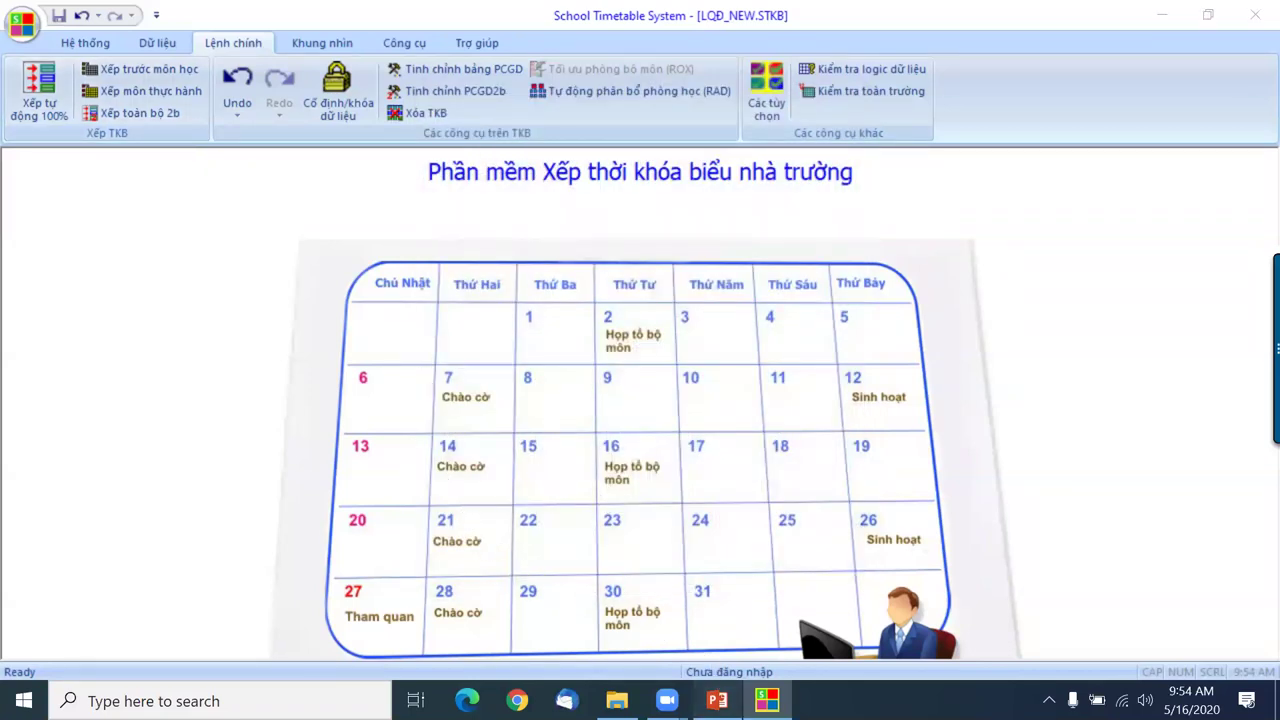
click(717, 700)
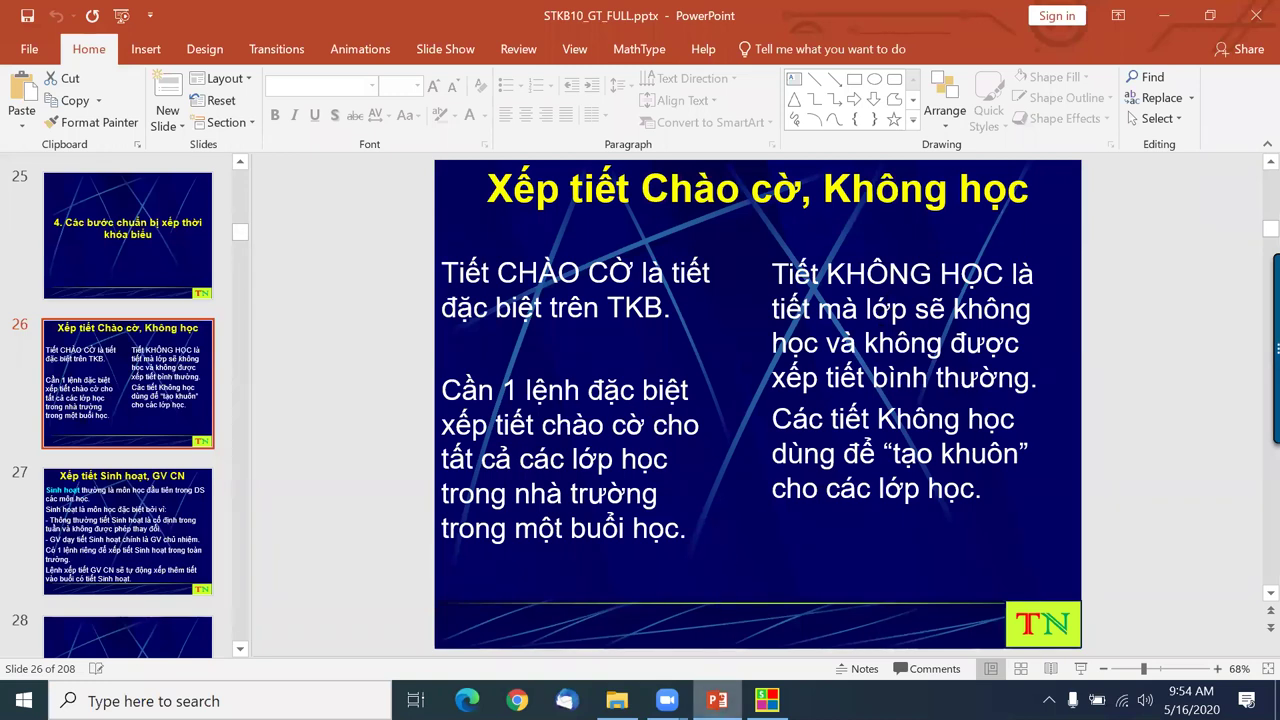
click(767, 700)
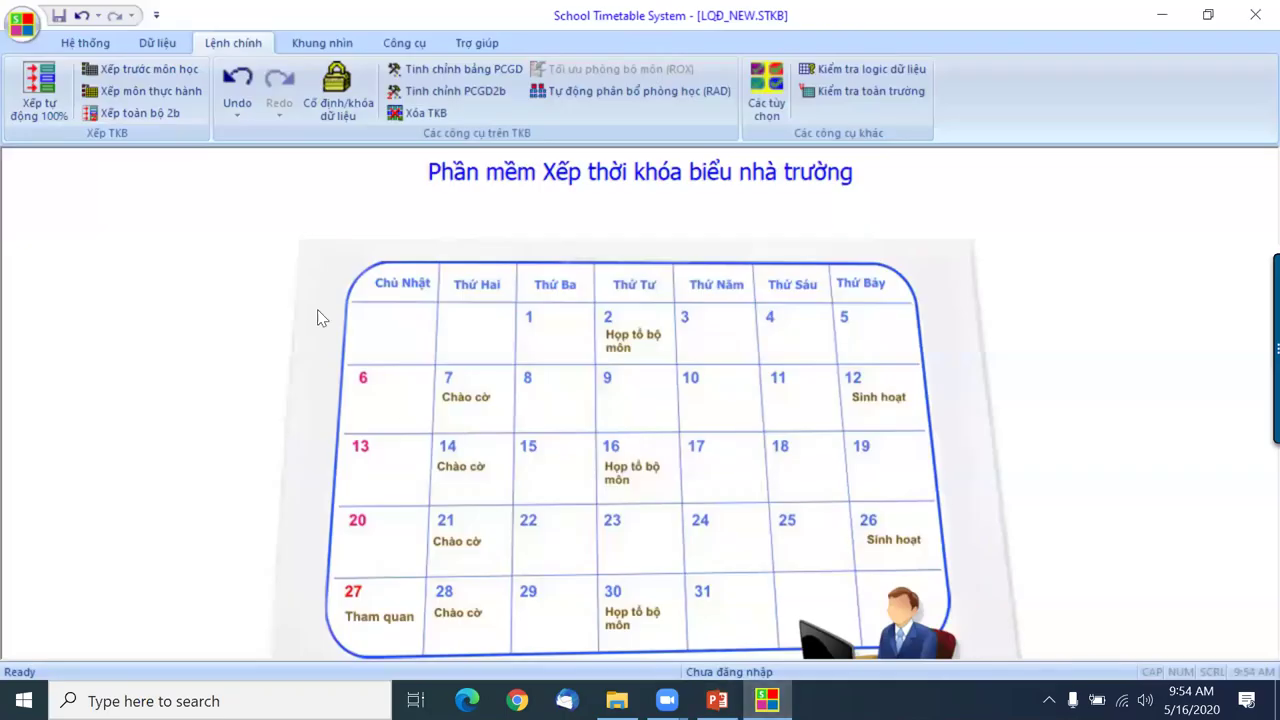
Check the Không học periods of all classes from Monday to Saturday in the morning ShowAll timetable, moving the class information window aside.
click(322, 43)
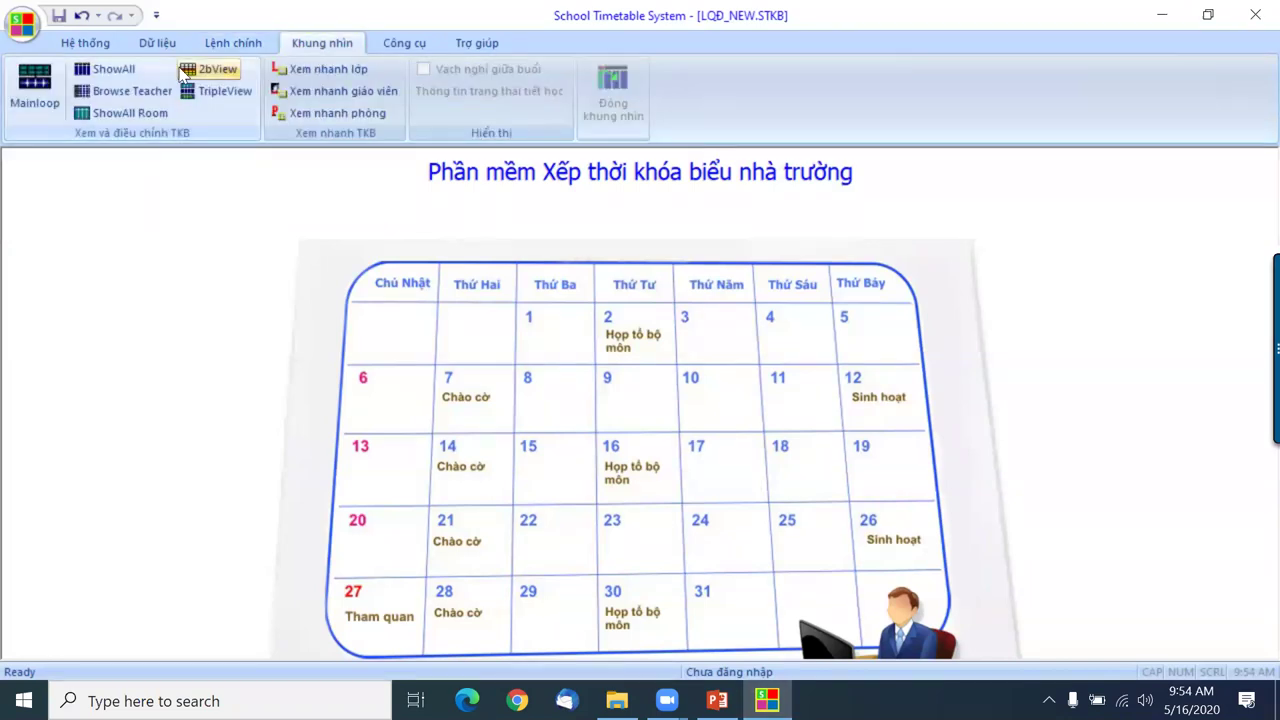
click(115, 69)
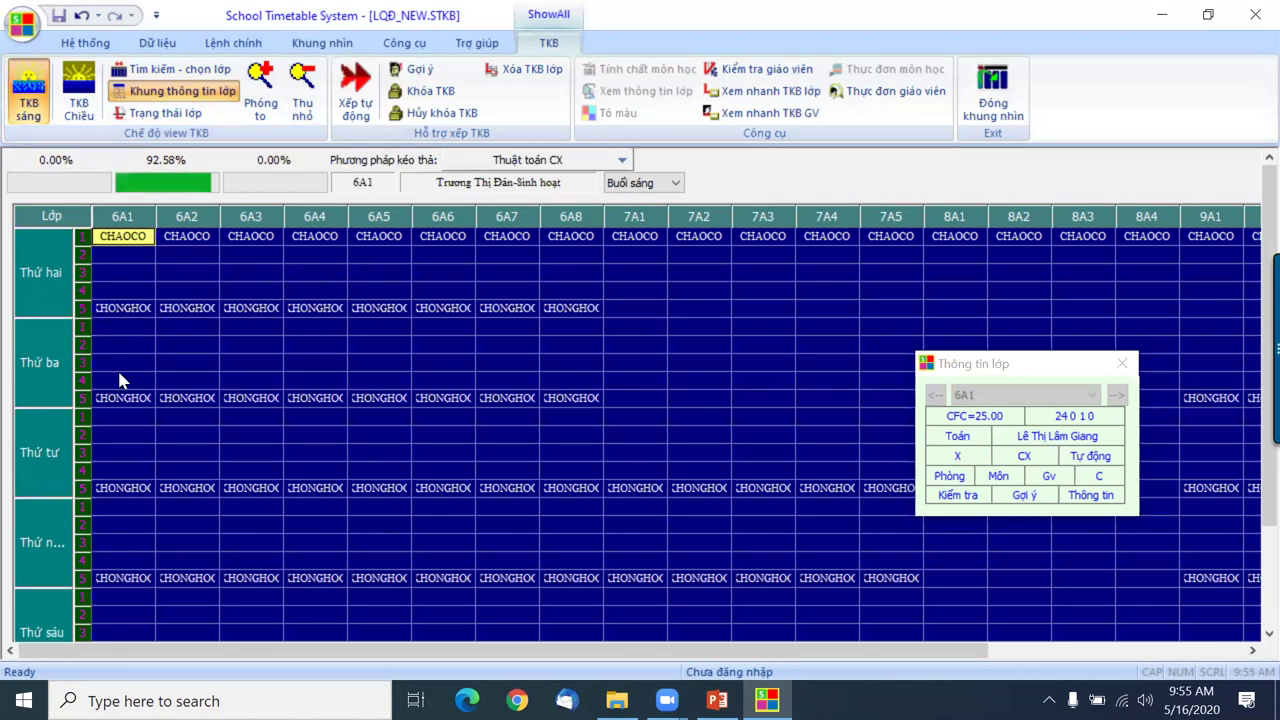
scroll(161, 529, down, 2)
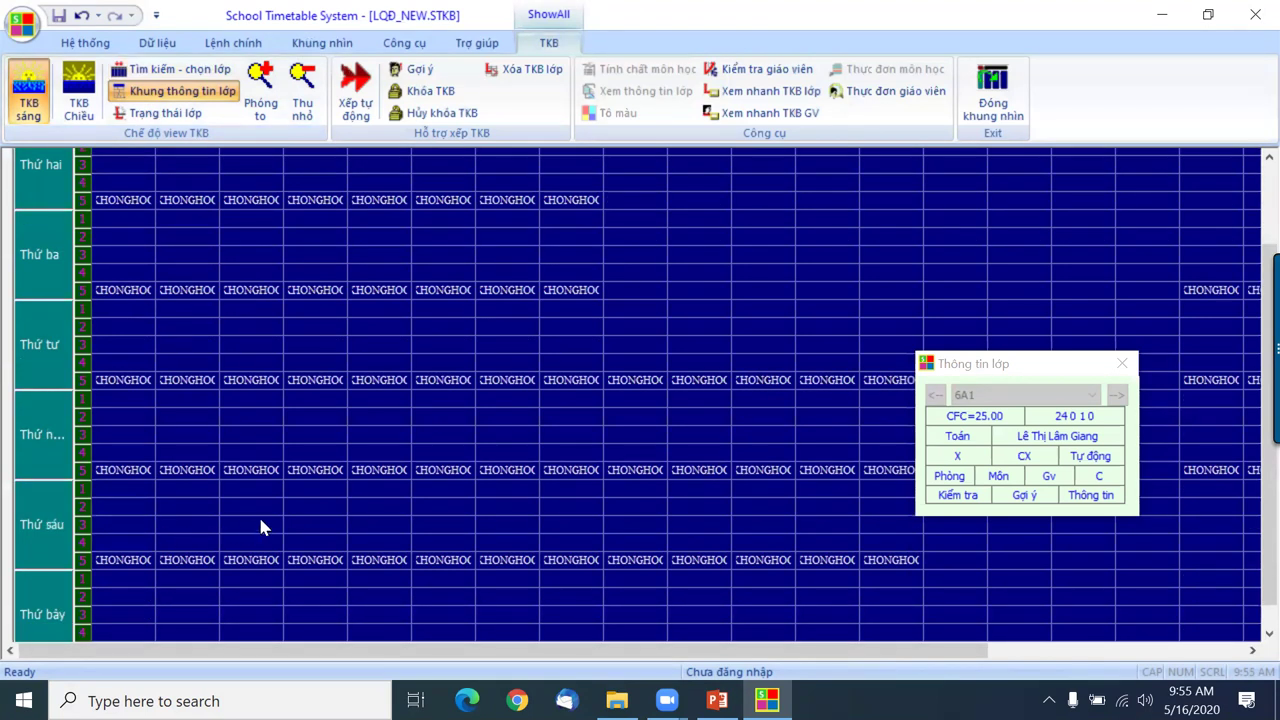
scroll(371, 514, up, 2)
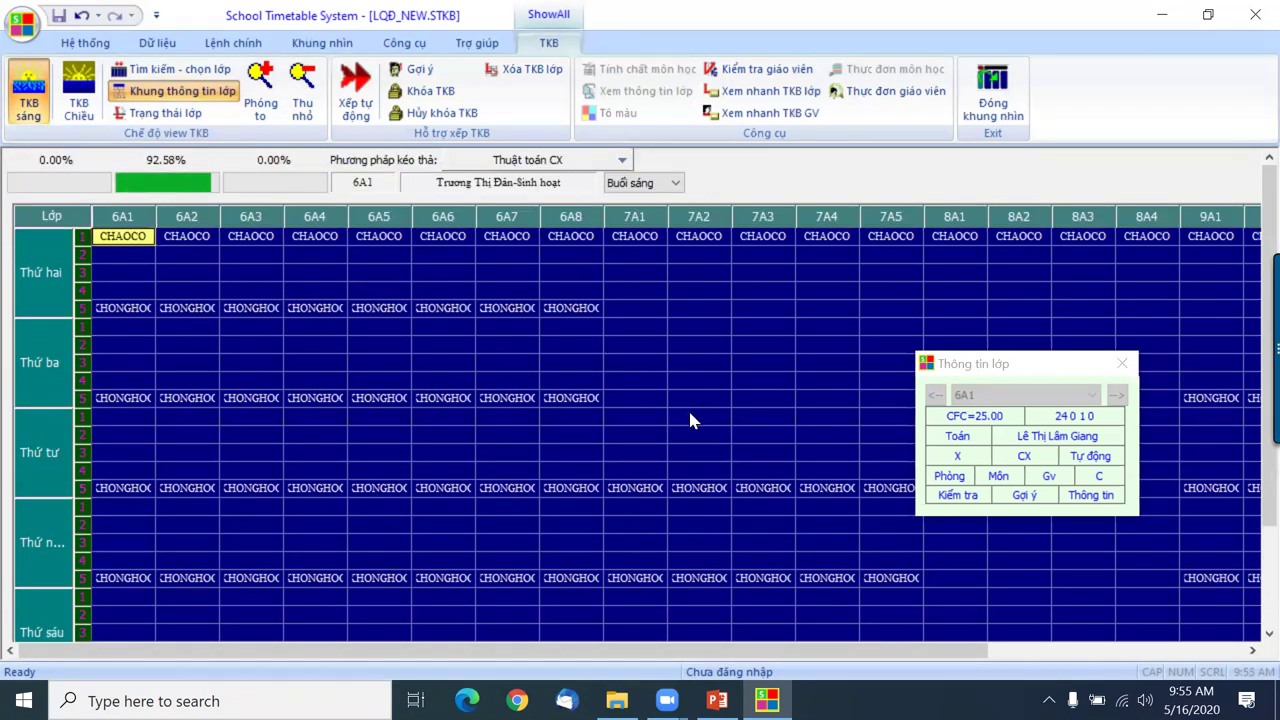
drag(975, 364, 1055, 407)
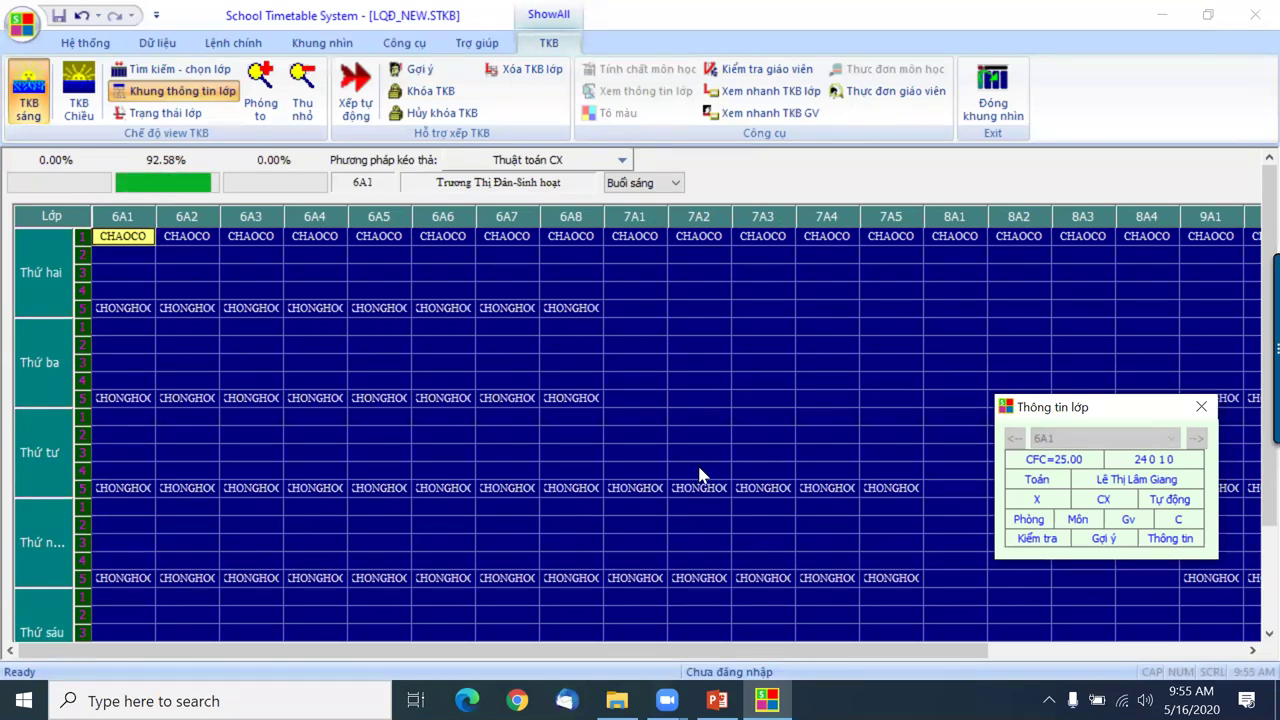
scroll(700, 475, down, 2)
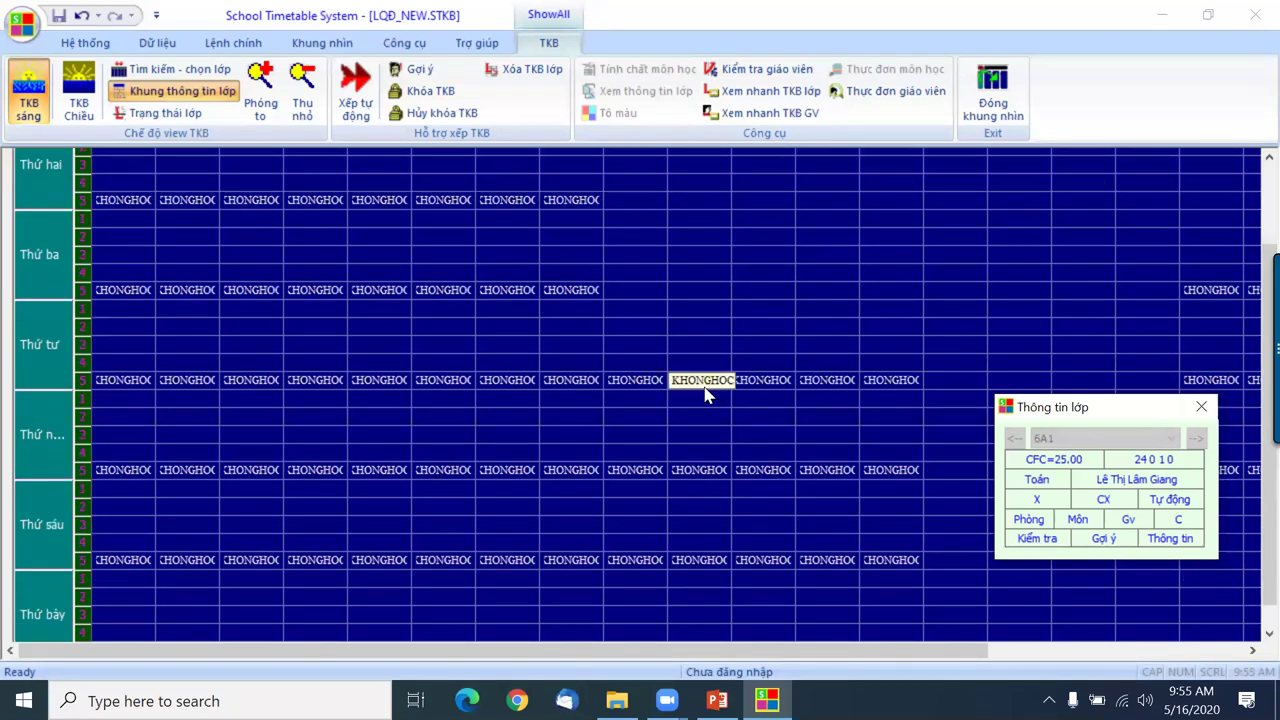
scroll(722, 496, down, 1)
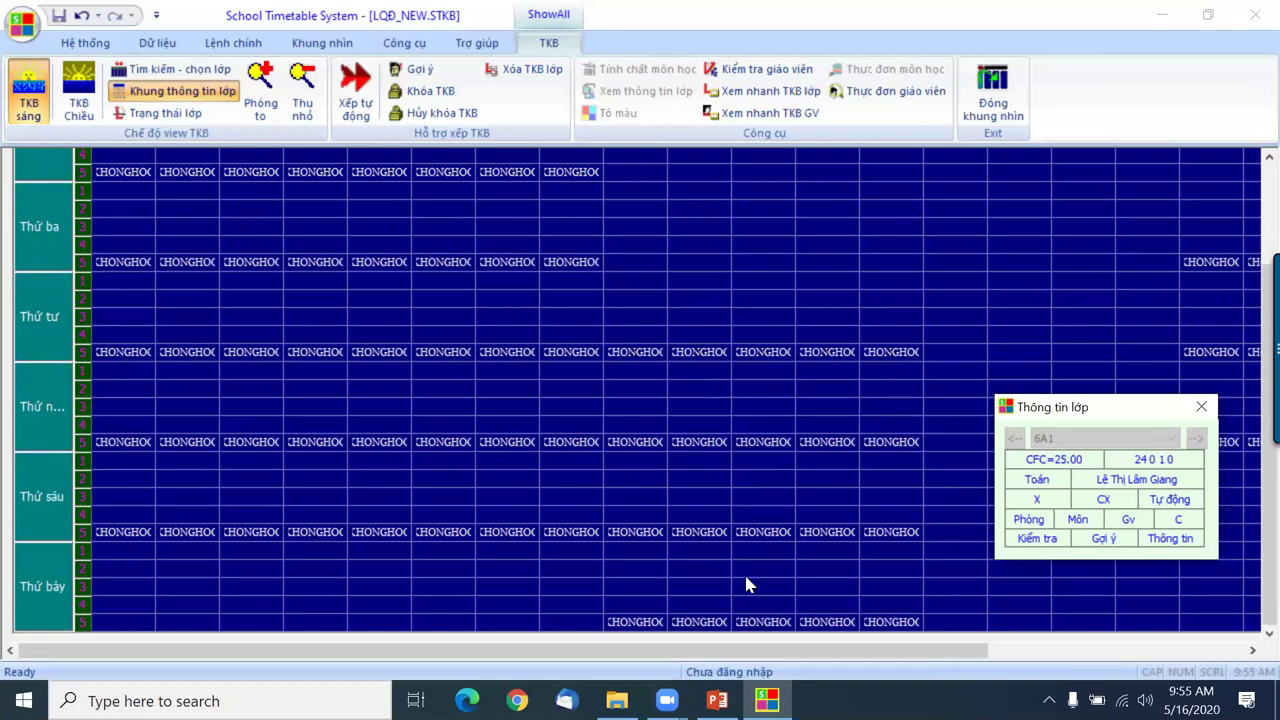
drag(882, 648, 1165, 562)
drag(1100, 405, 1124, 455)
scroll(1025, 264, up, 5)
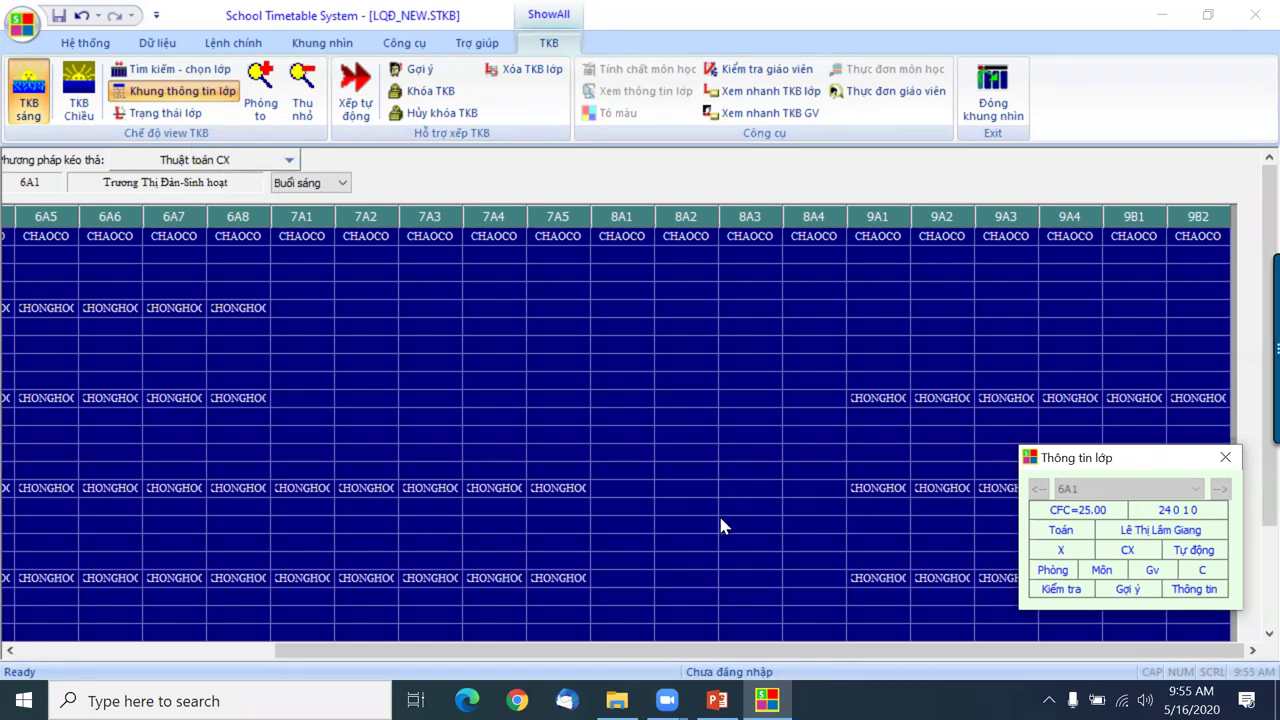
Switch to PowerPoint to read the slide on Sinh hoạt and GV CN periods, then return to School Timetable System and close the ShowAll view.
click(717, 700)
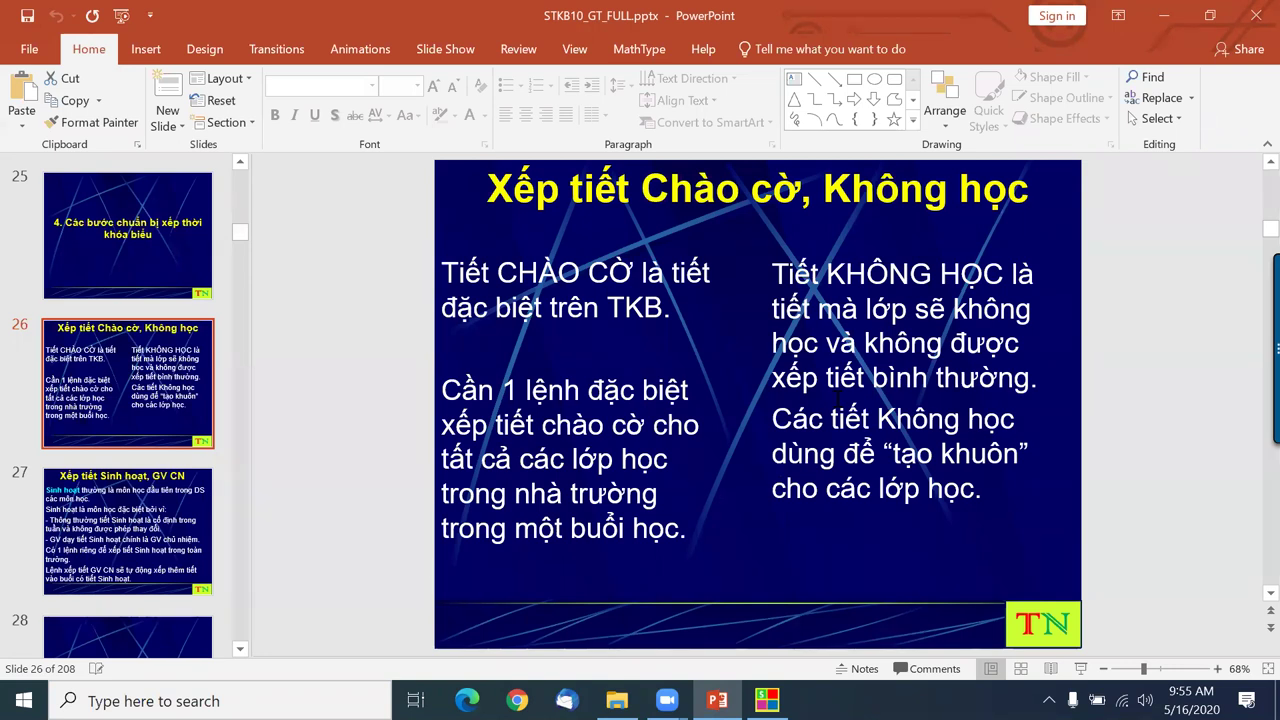
click(113, 508)
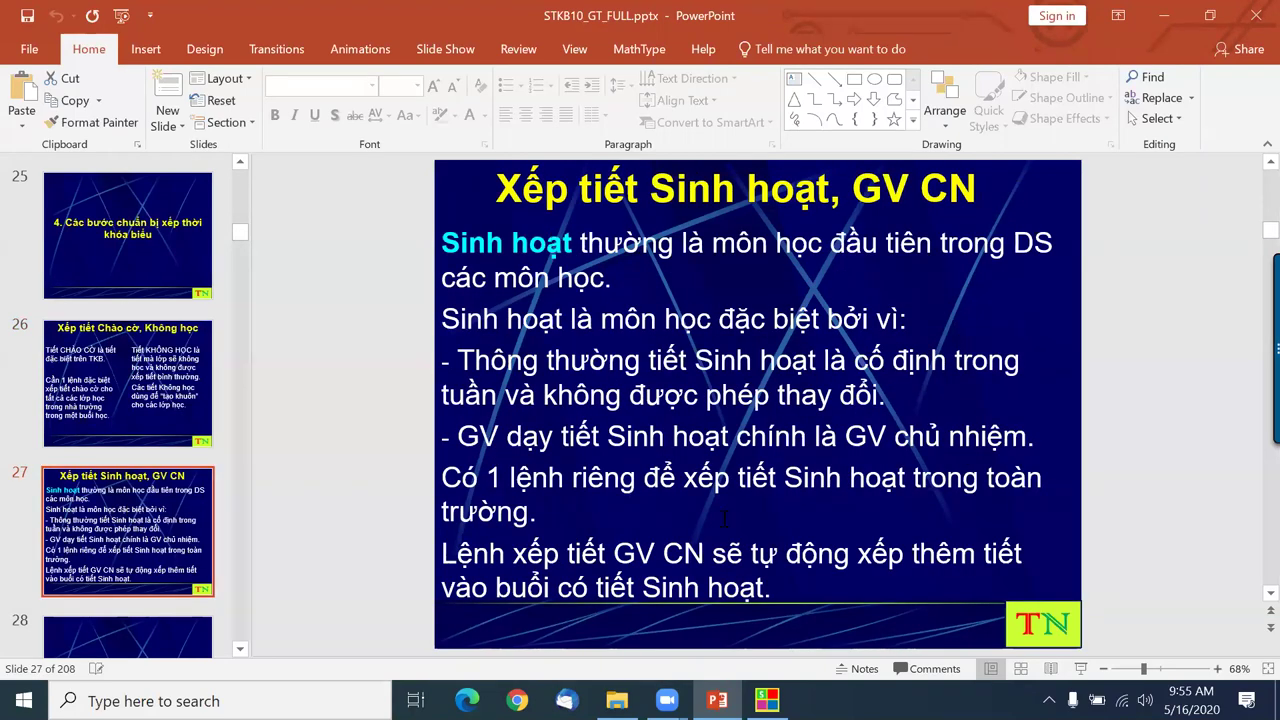
click(767, 700)
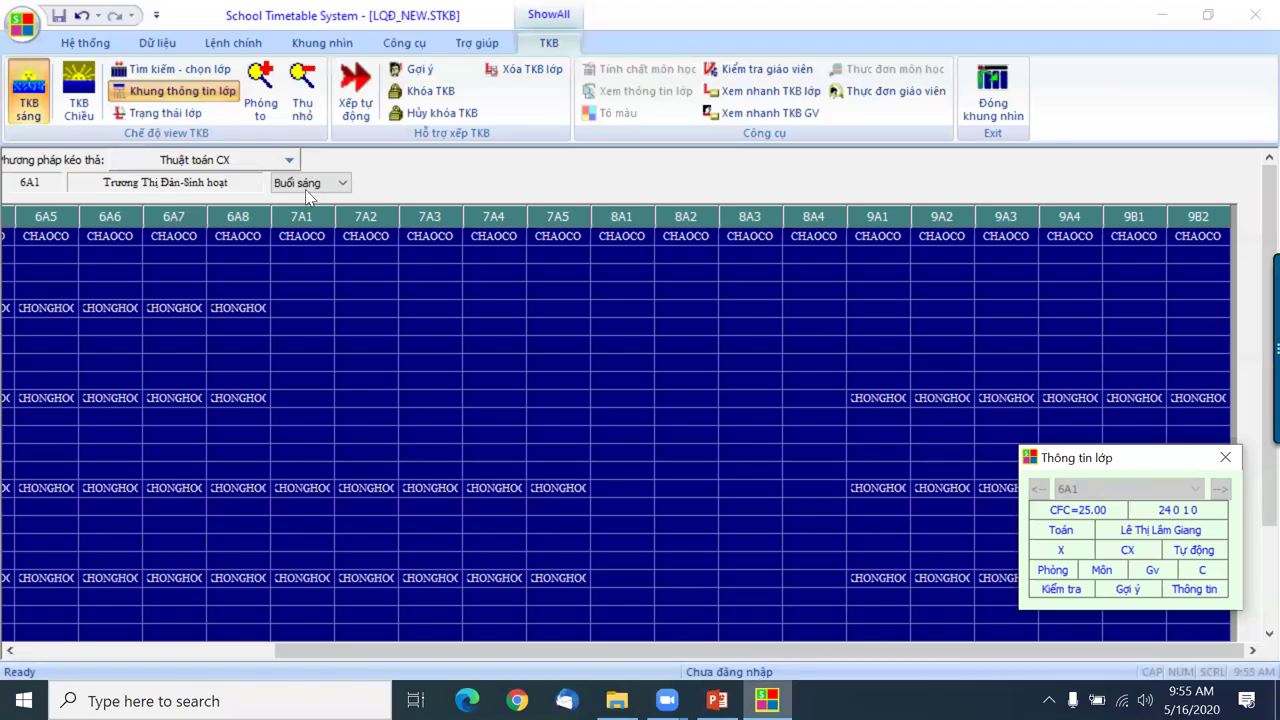
click(972, 100)
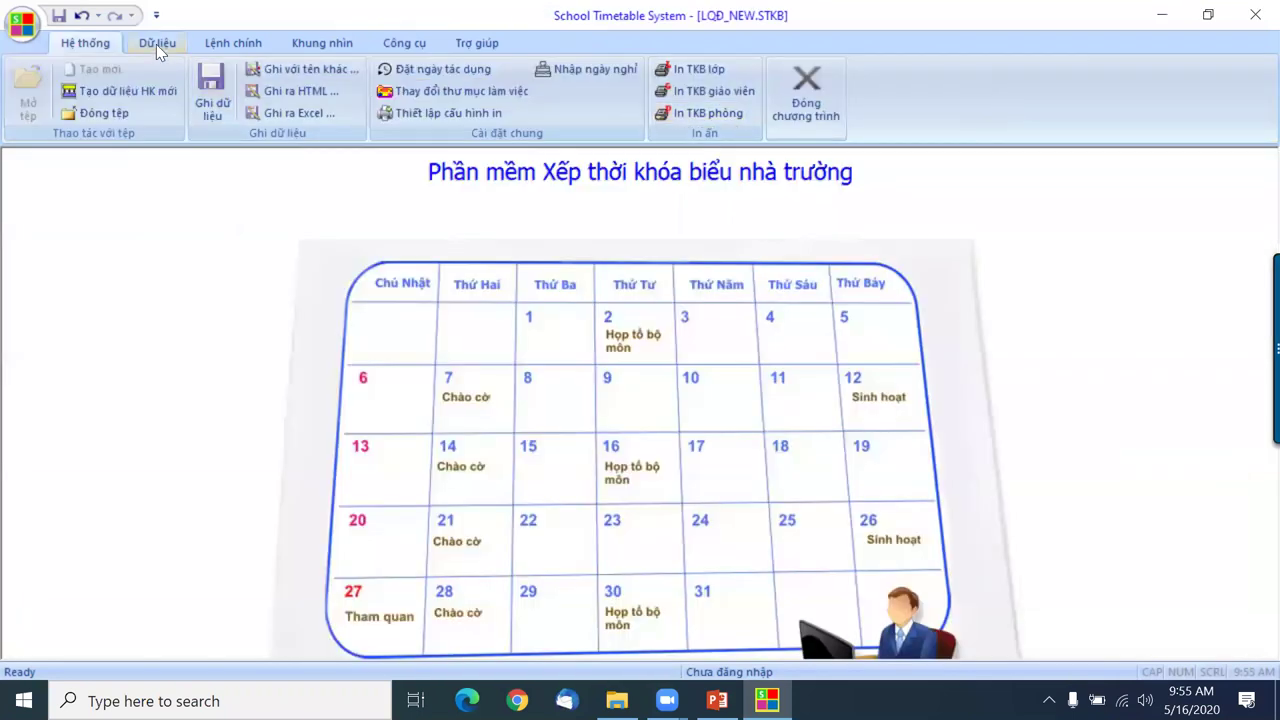
Place the Sinh hoạt subject for the whole school in morning period 2 on T2, and close the placement dialog.
click(248, 47)
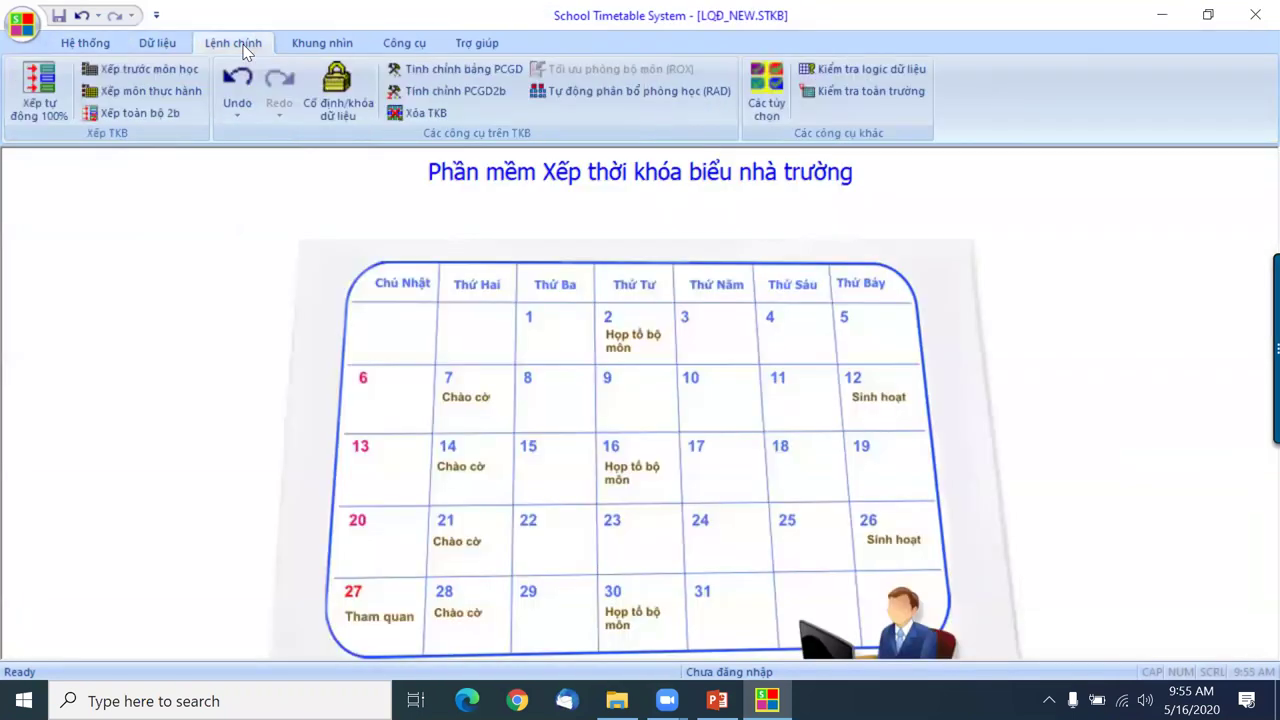
click(140, 69)
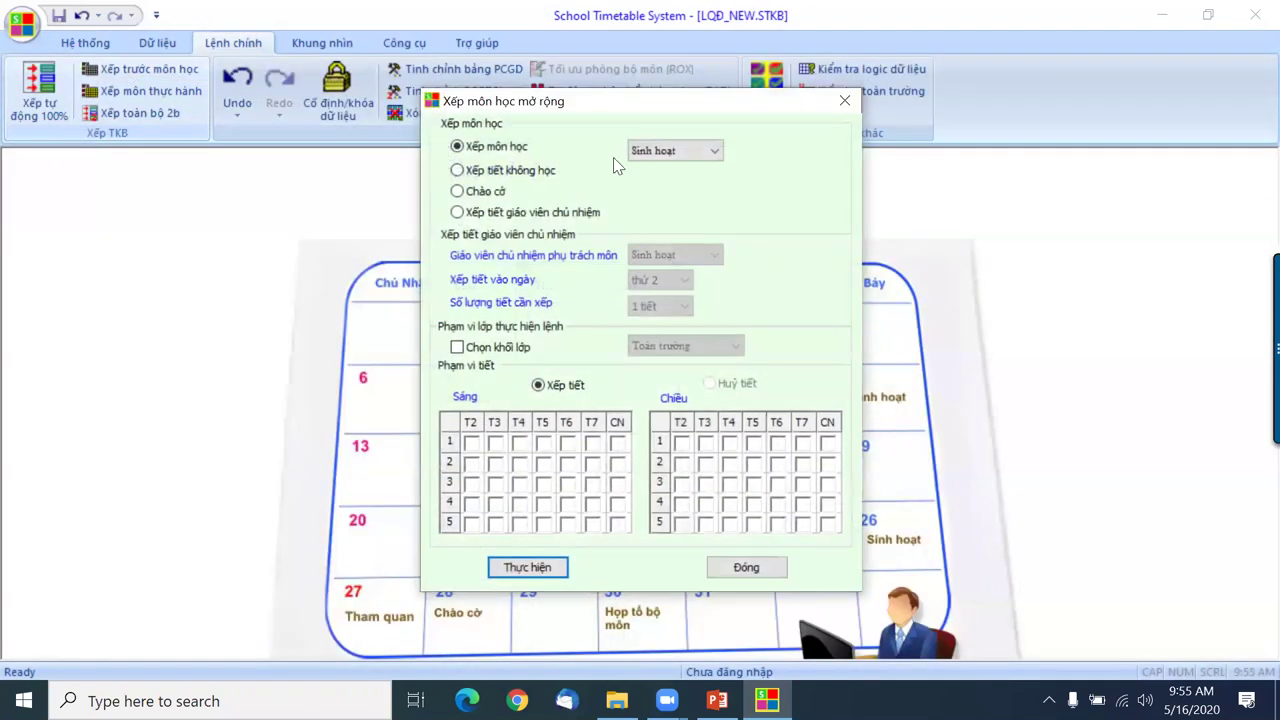
click(472, 465)
click(545, 570)
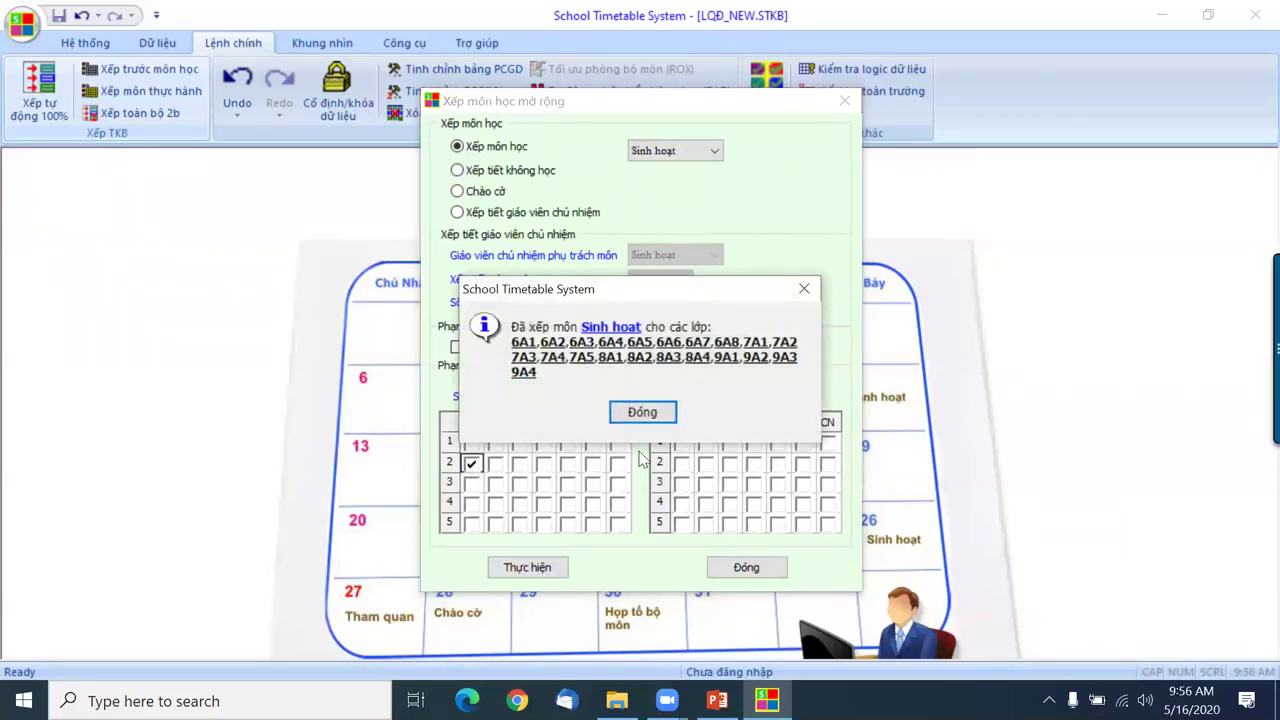
click(641, 414)
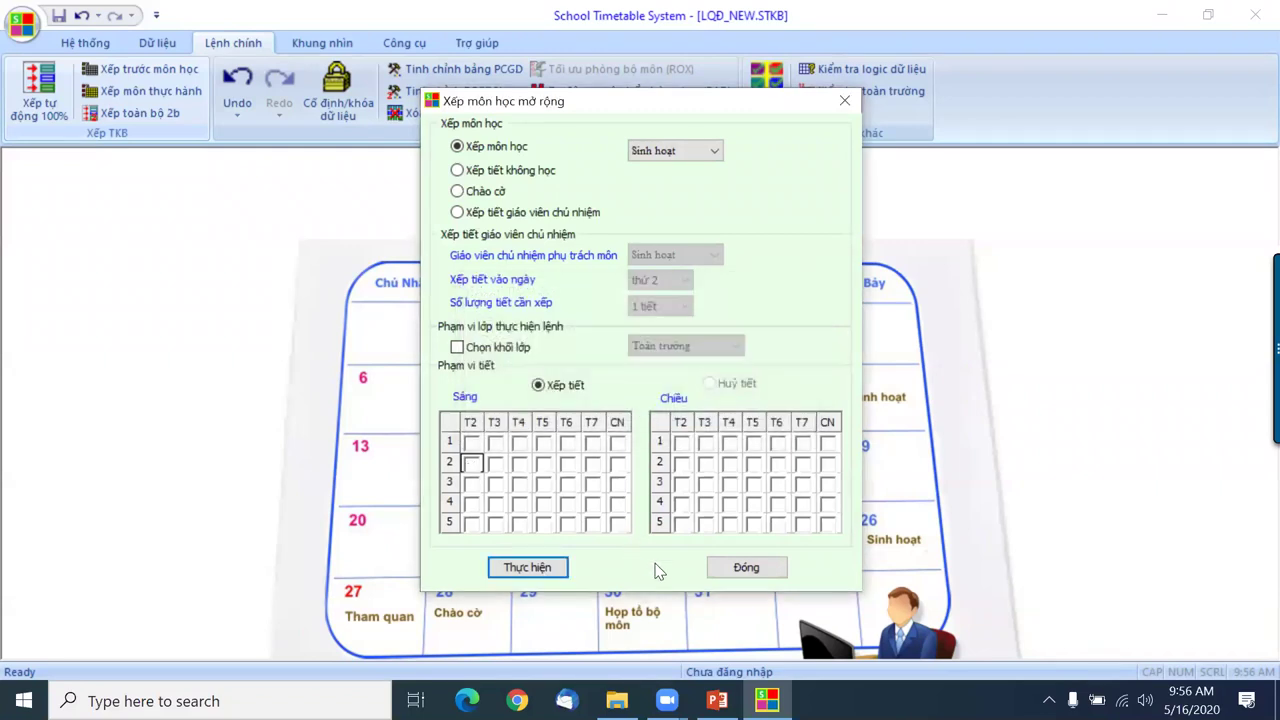
click(746, 568)
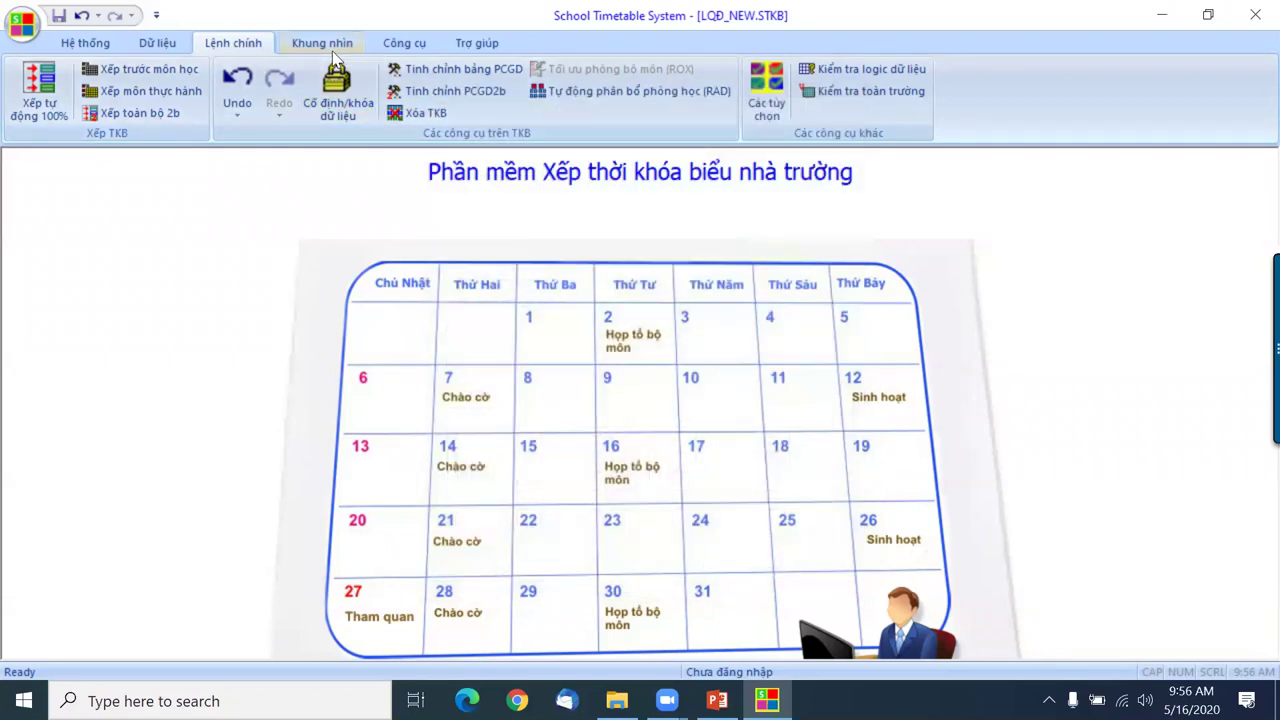
Check the Sinh hoạt periods in the ShowAll timetable, consult the PowerPoint slide, then return to School Timetable System and close the ShowAll view.
click(322, 43)
click(100, 67)
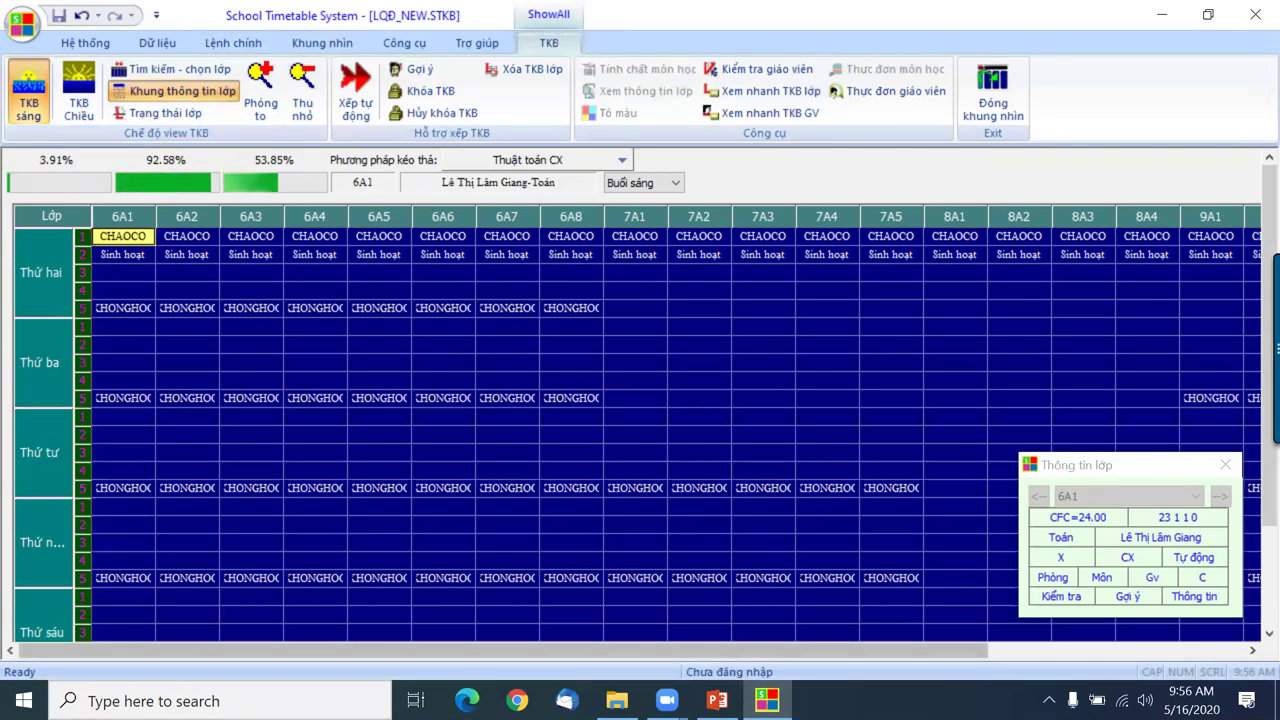
click(717, 700)
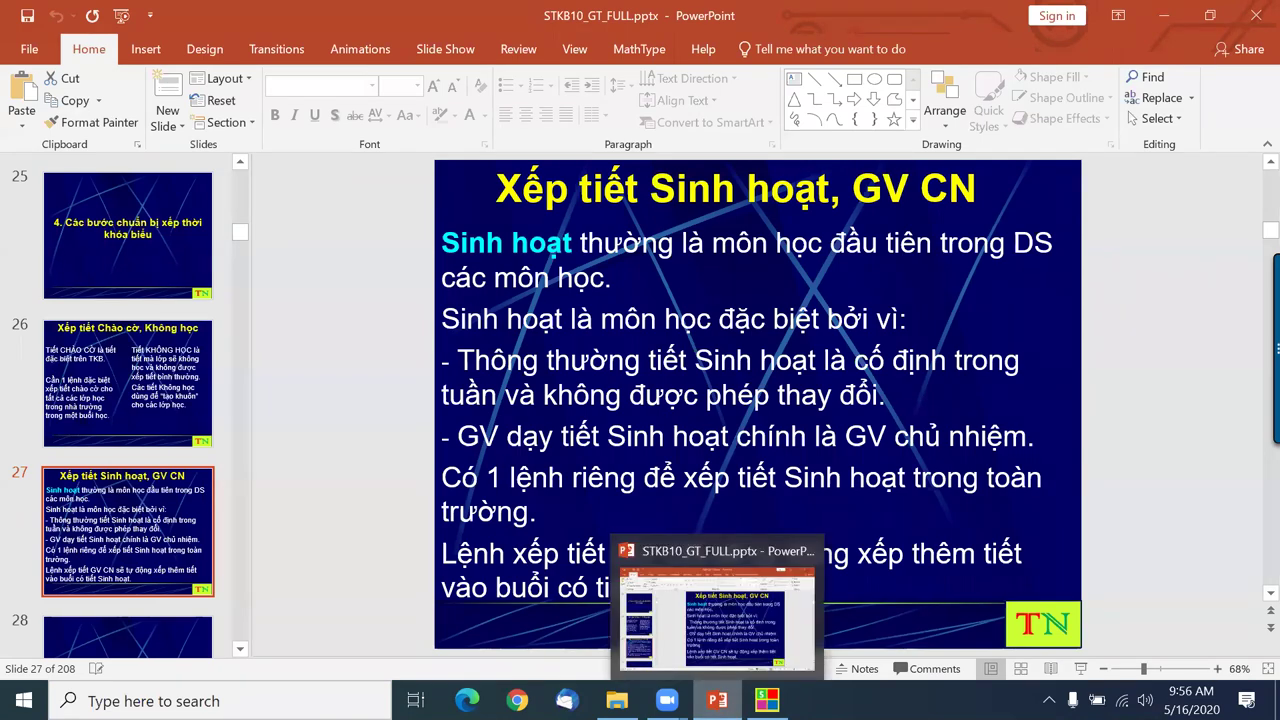
click(767, 700)
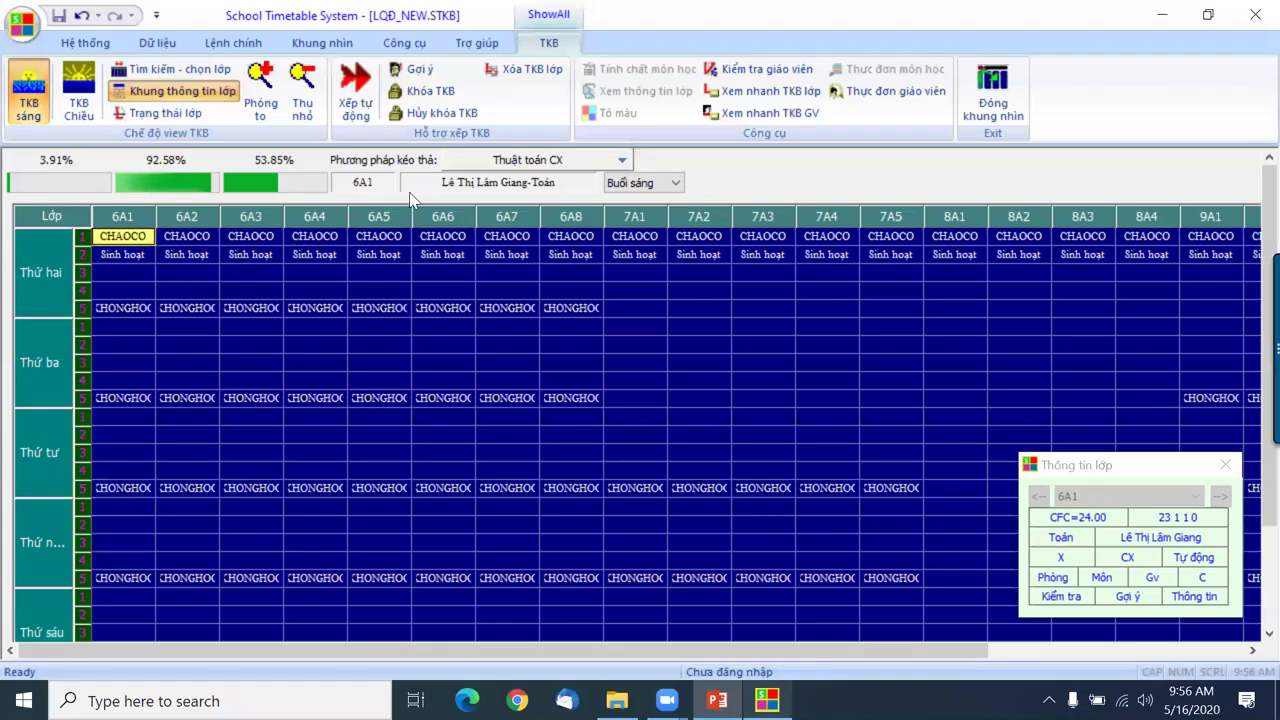
click(990, 105)
Place 1 homeroom teacher period (tiết giáo viên chủ nhiệm) based on the Sinh hoạt subject, and close the placement dialog.
click(234, 43)
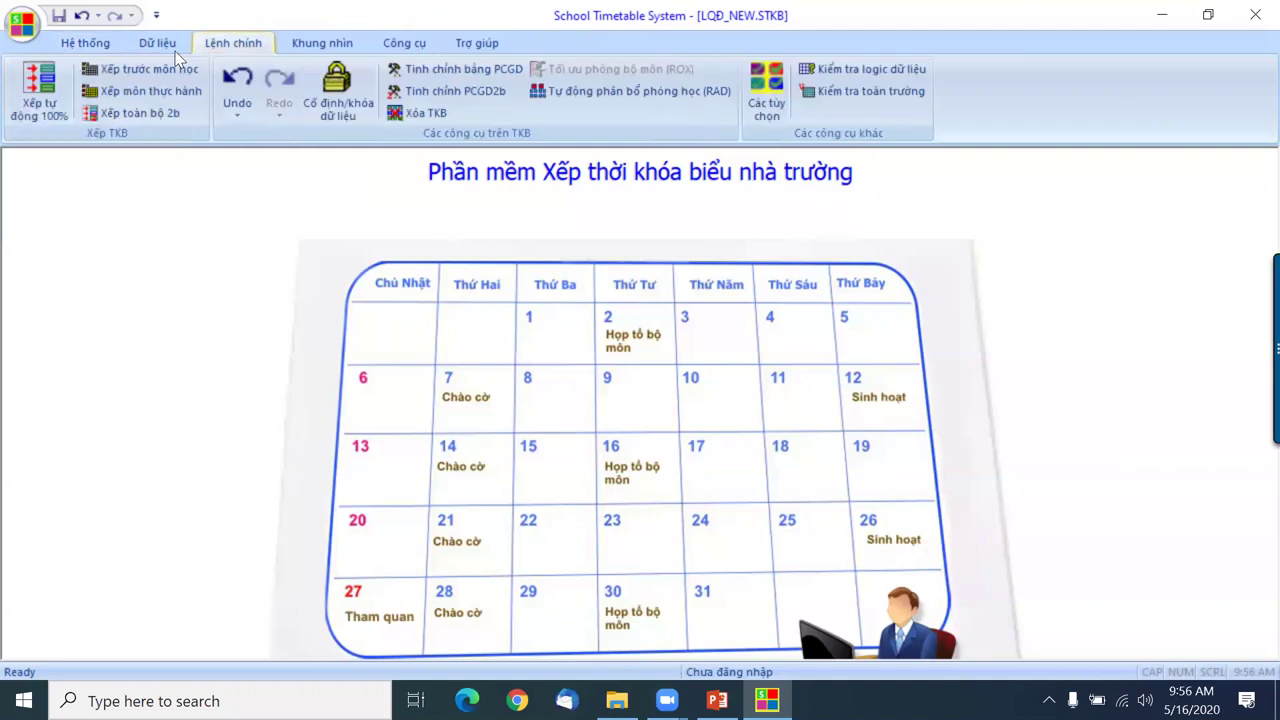
click(127, 77)
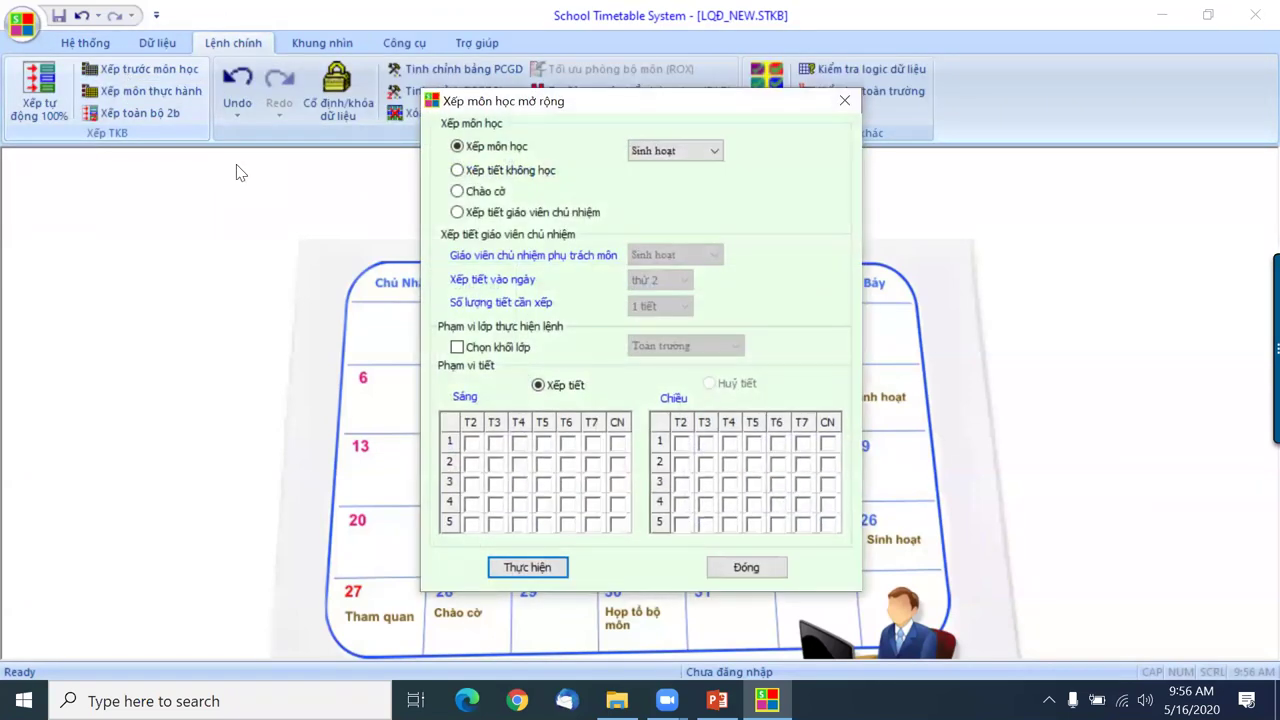
click(457, 212)
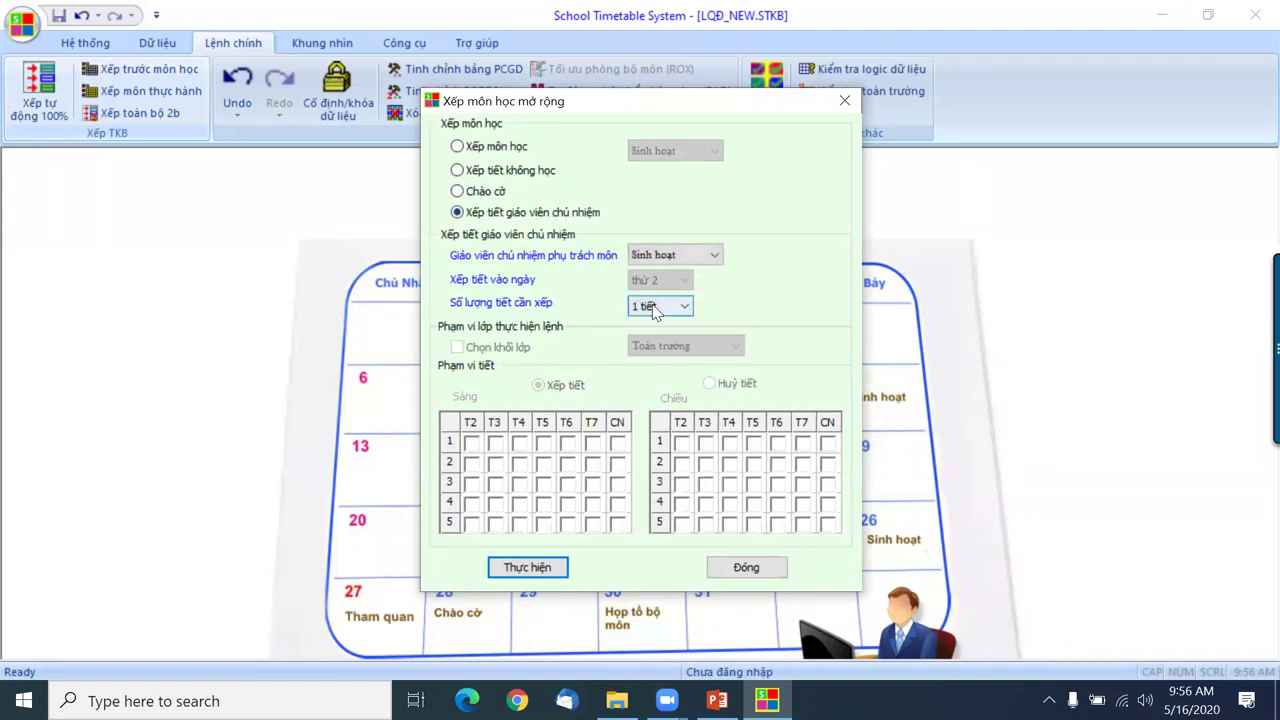
click(530, 568)
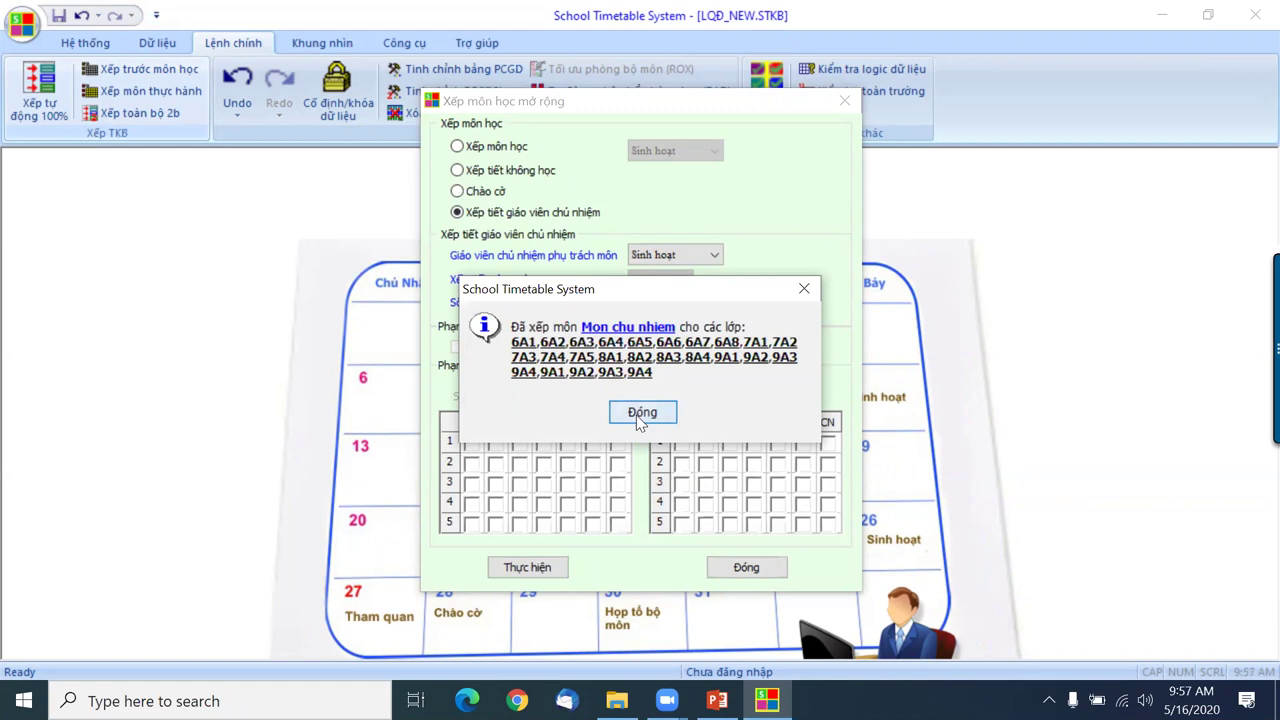
click(641, 413)
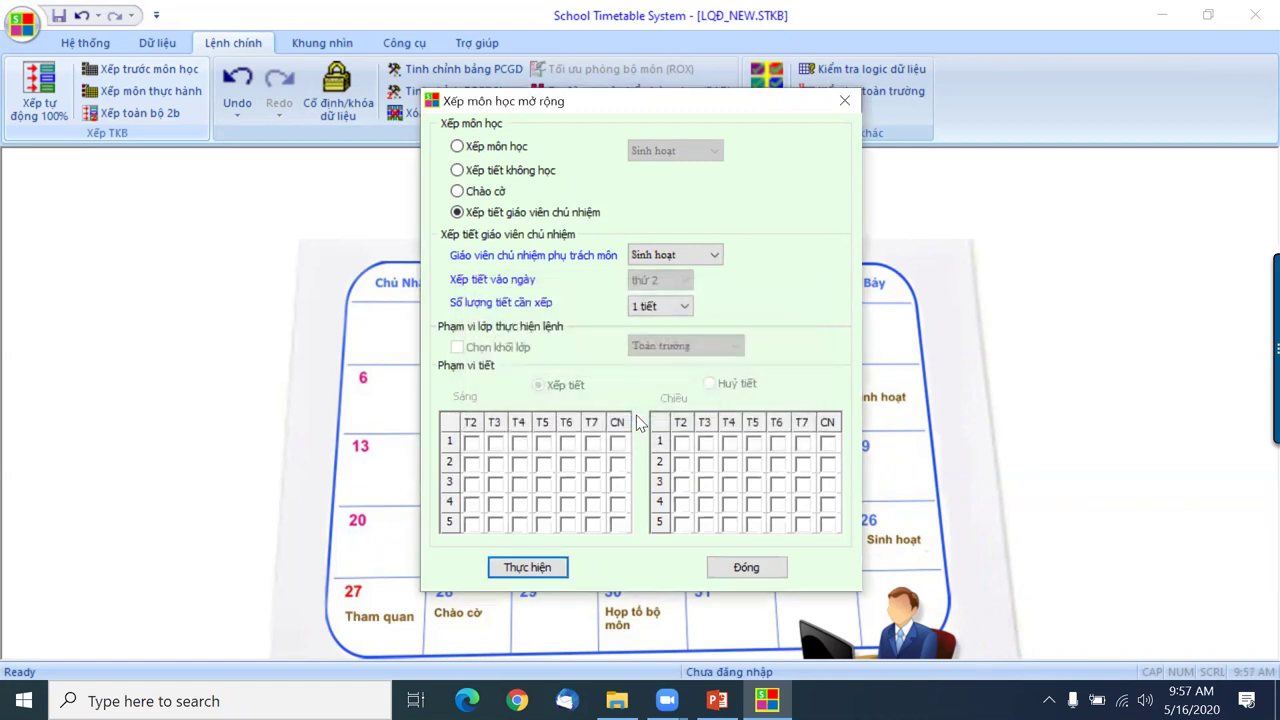
click(748, 577)
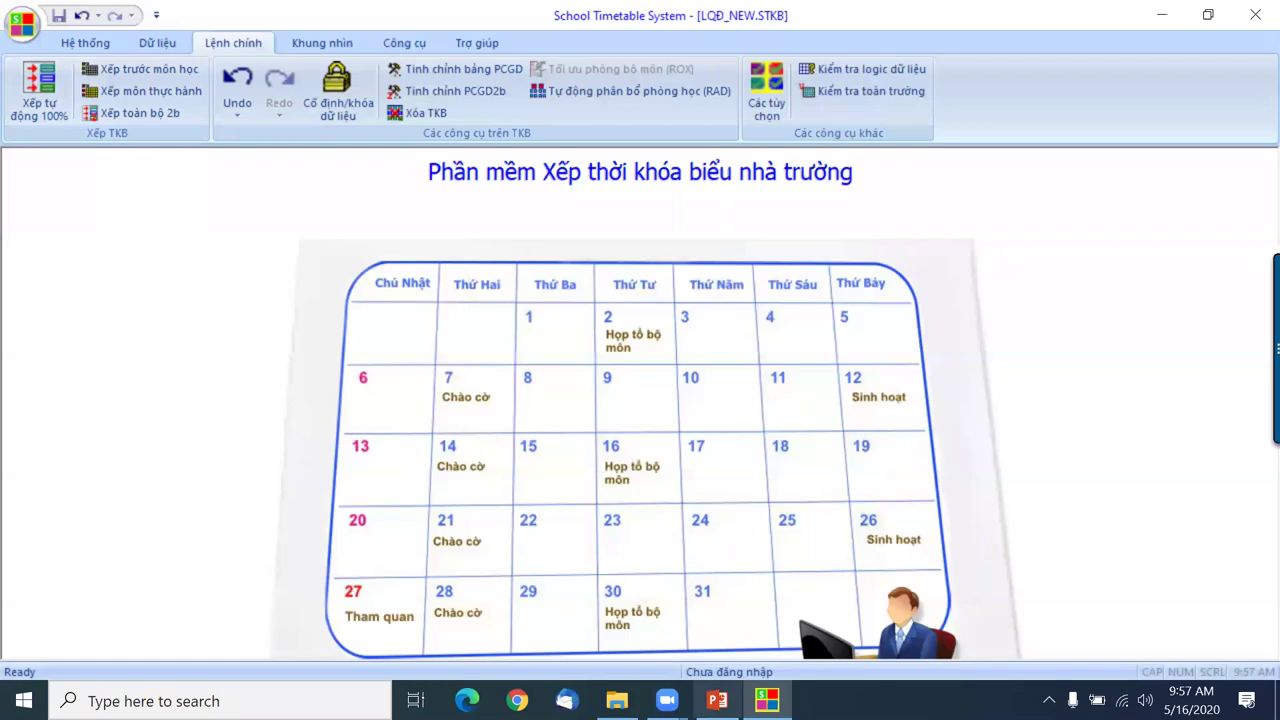
Switch to PowerPoint to show slide 28 on the 100% timetabling command, then return to School Timetable System.
mouse_move(717, 700)
click(720, 650)
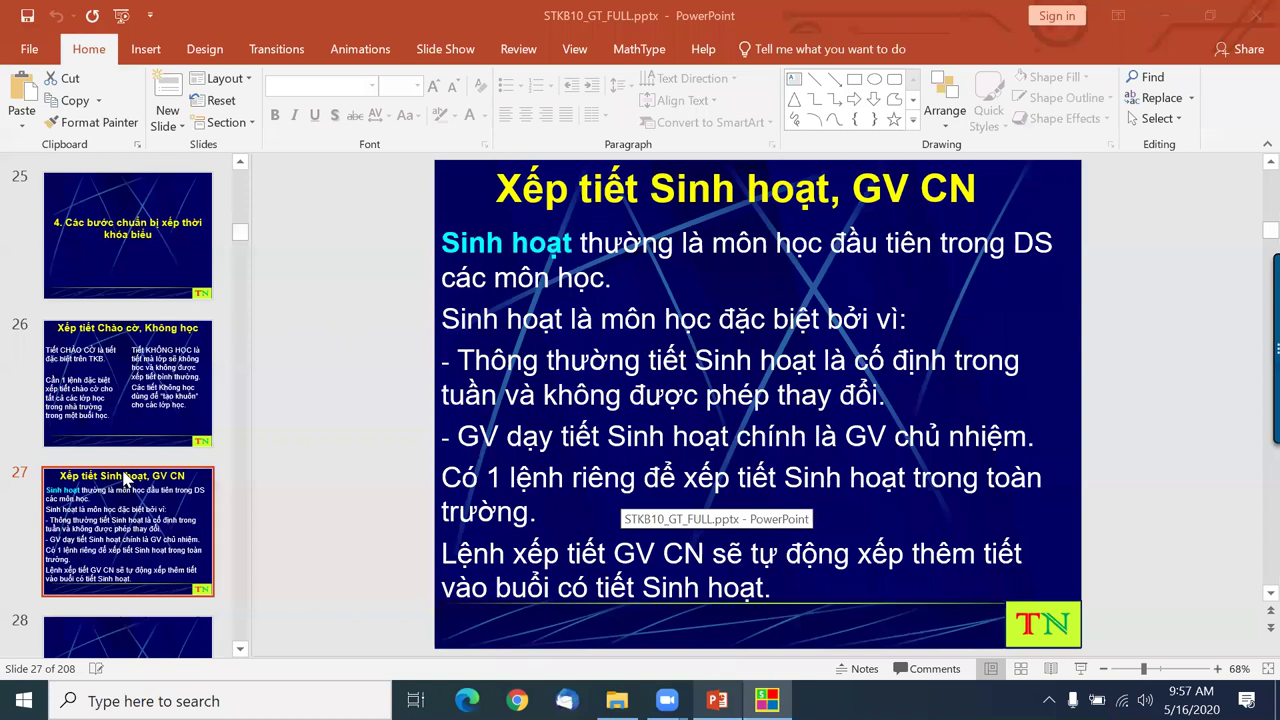
scroll(557, 438, down, 1)
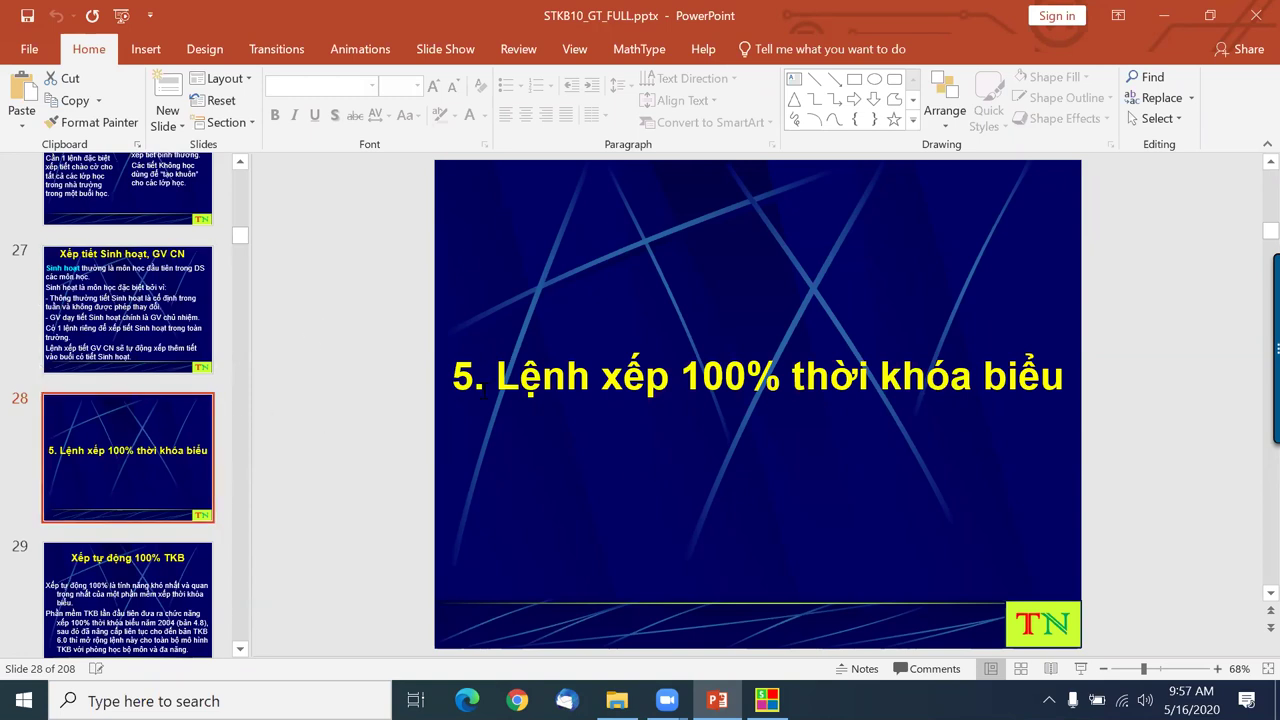
click(767, 700)
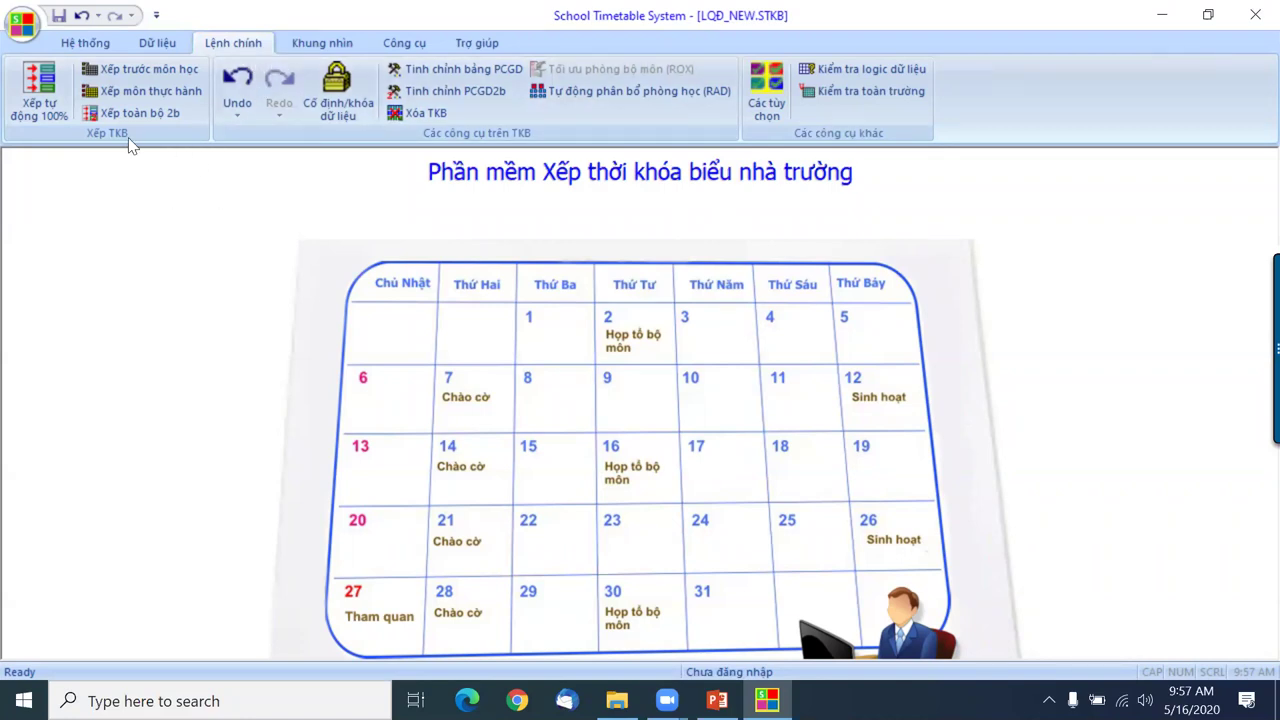
Run the automatic 100% arrangement for the morning session, finish it and close the Start & Finish dialog.
click(40, 100)
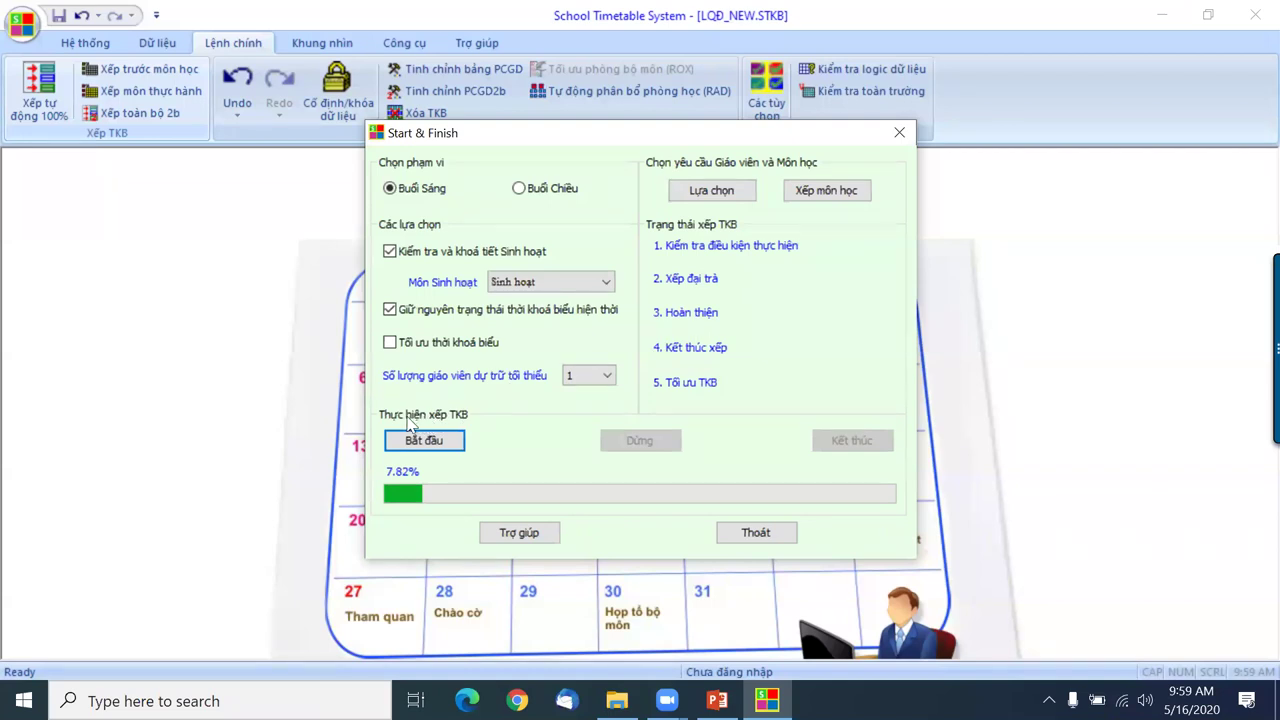
click(411, 442)
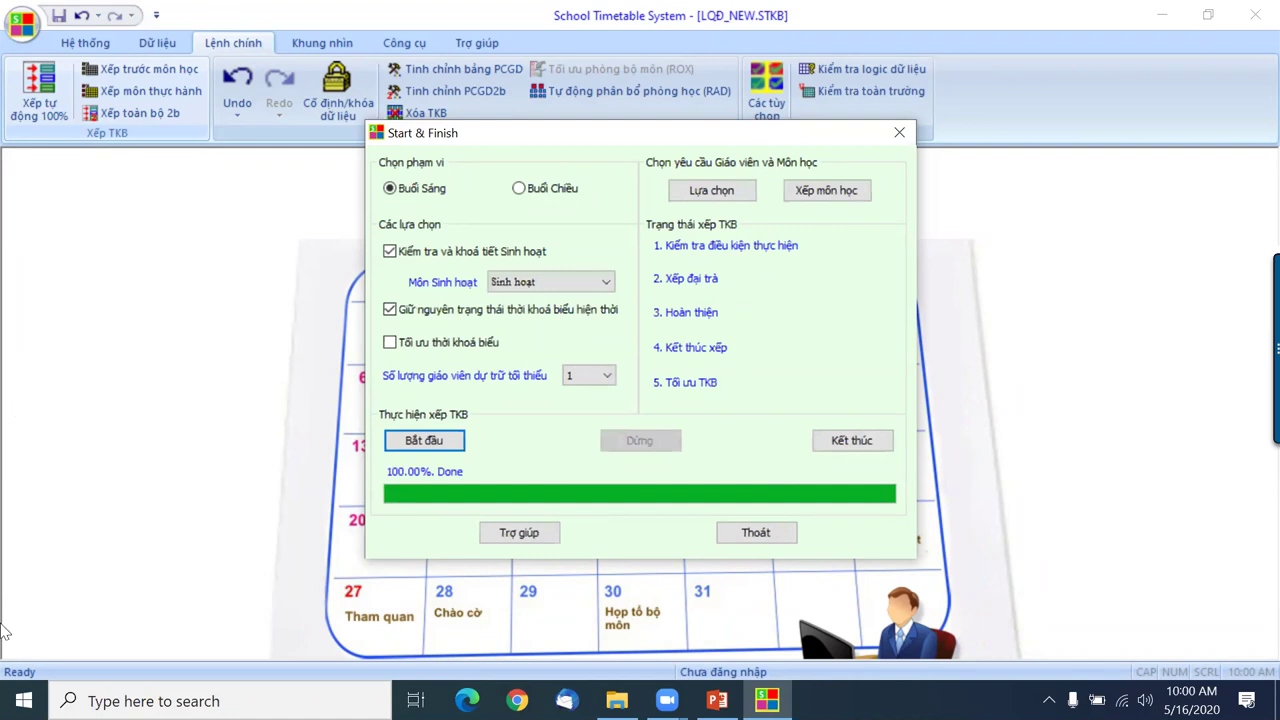
click(852, 441)
click(588, 390)
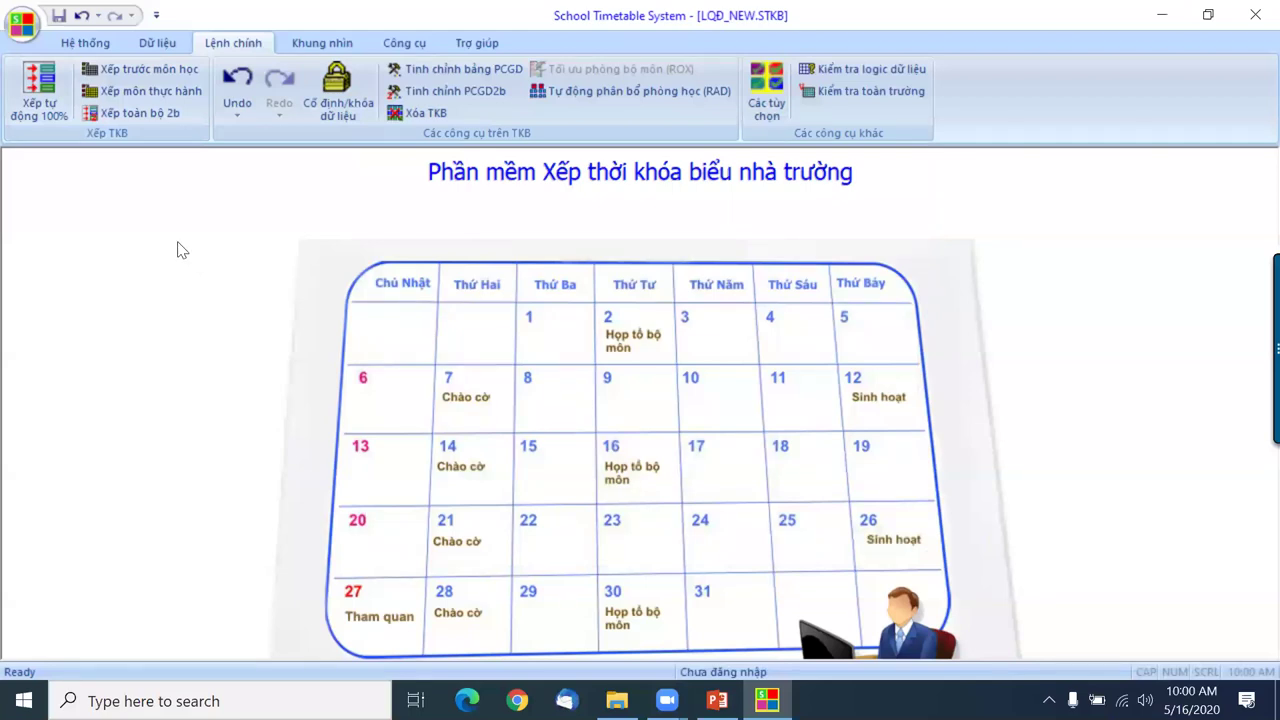
Examine the generated timetable in ShowAll and Mainloop, including the teacher schedule for 6A1's Công nghệ in Thứ năm period 3.
click(322, 42)
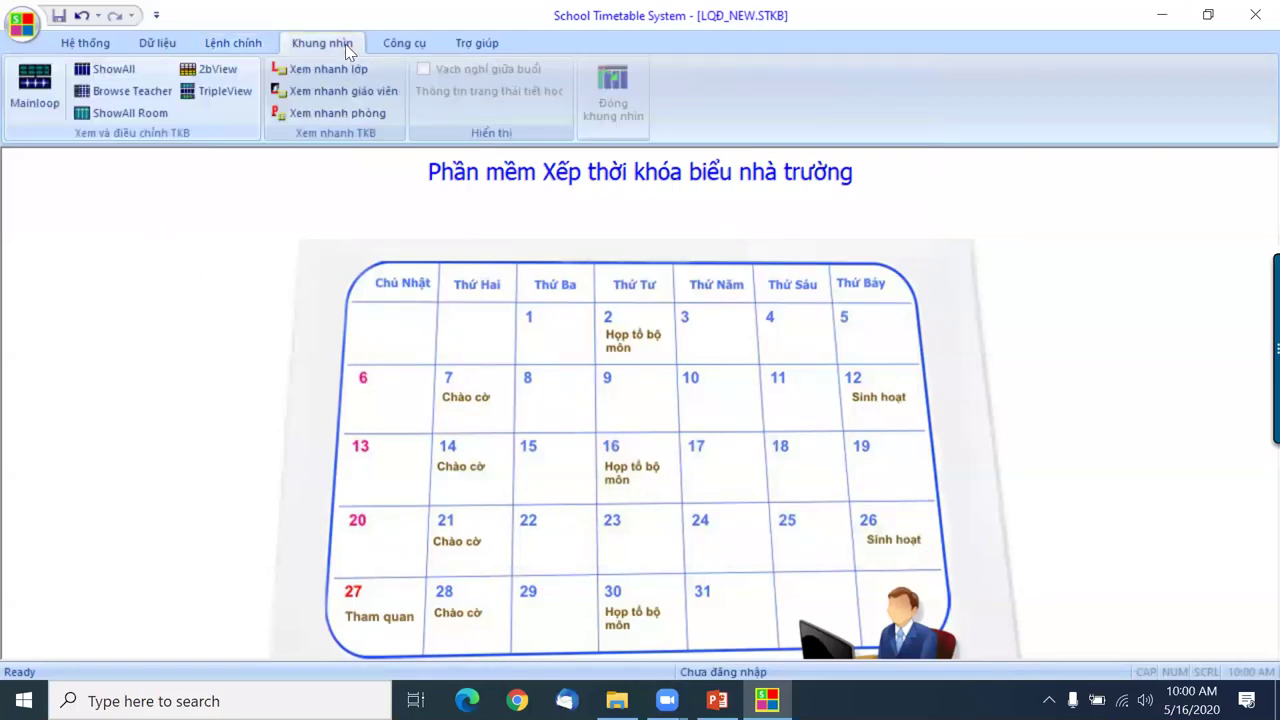
click(146, 72)
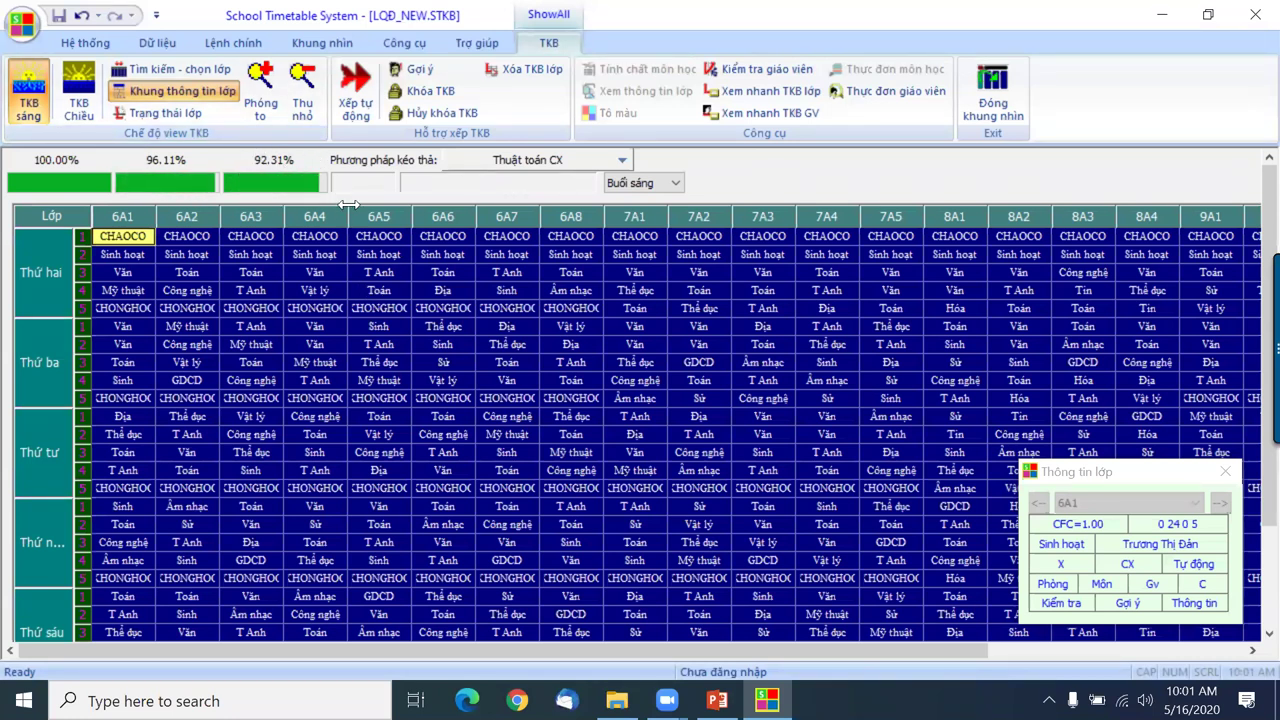
click(322, 43)
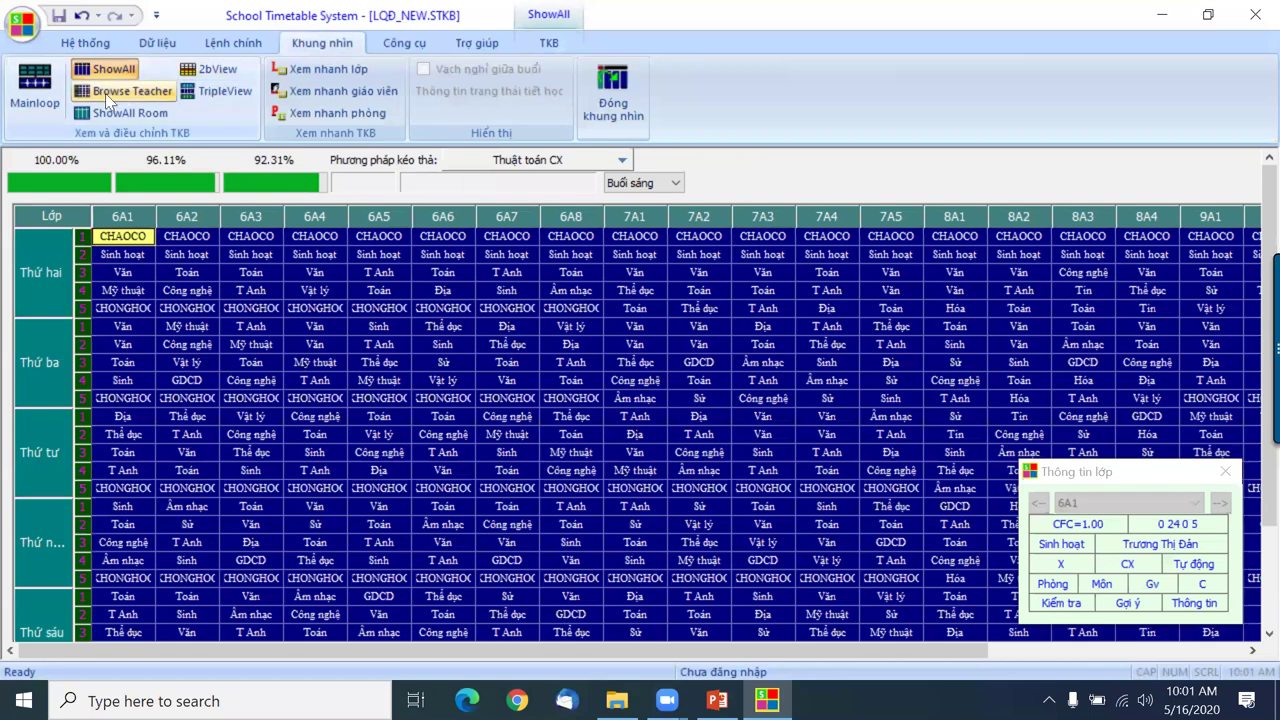
click(35, 95)
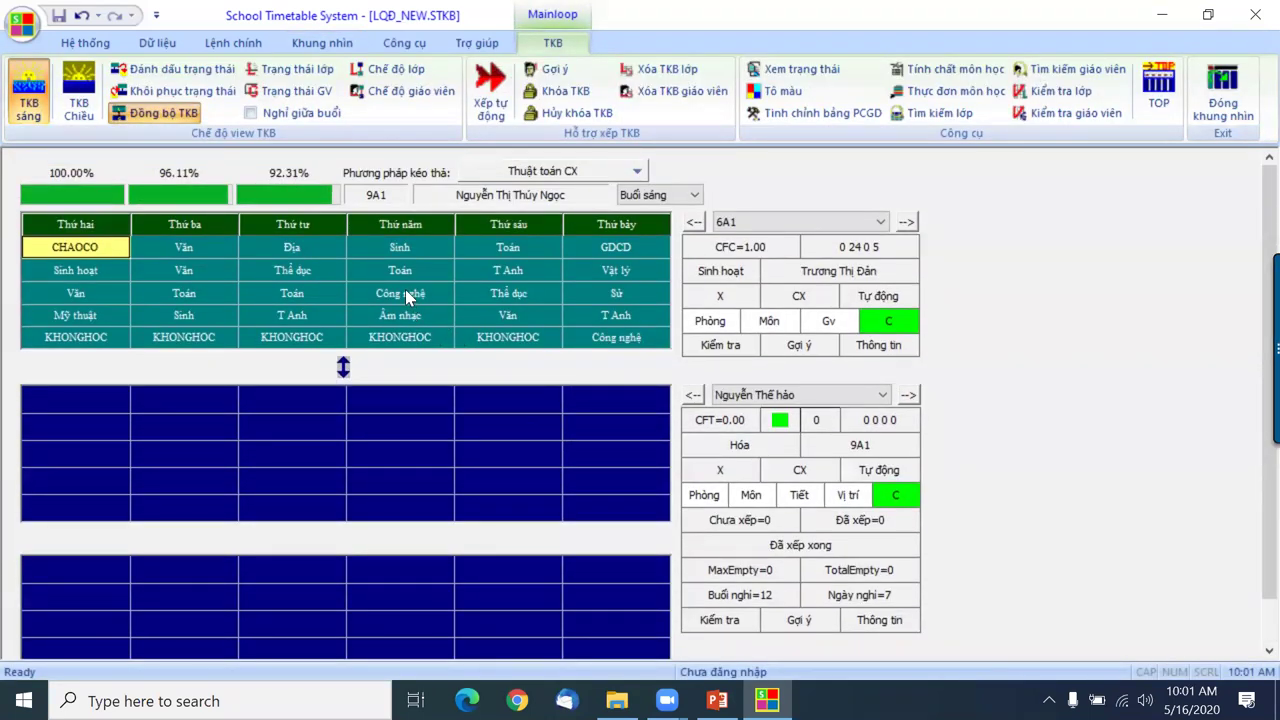
click(405, 294)
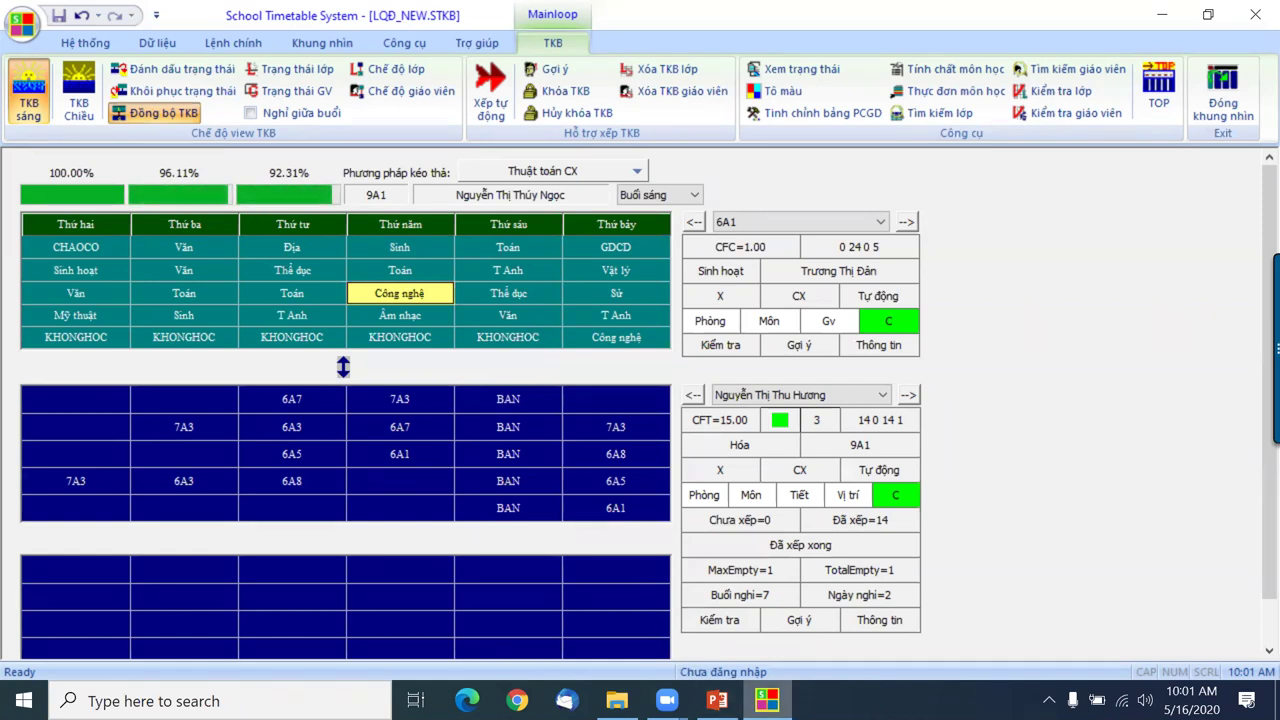
Switch to PowerPoint to show slide 33 on viewing and fine-tuning timetable data, then return to School Timetable System.
key(alt+Tab)
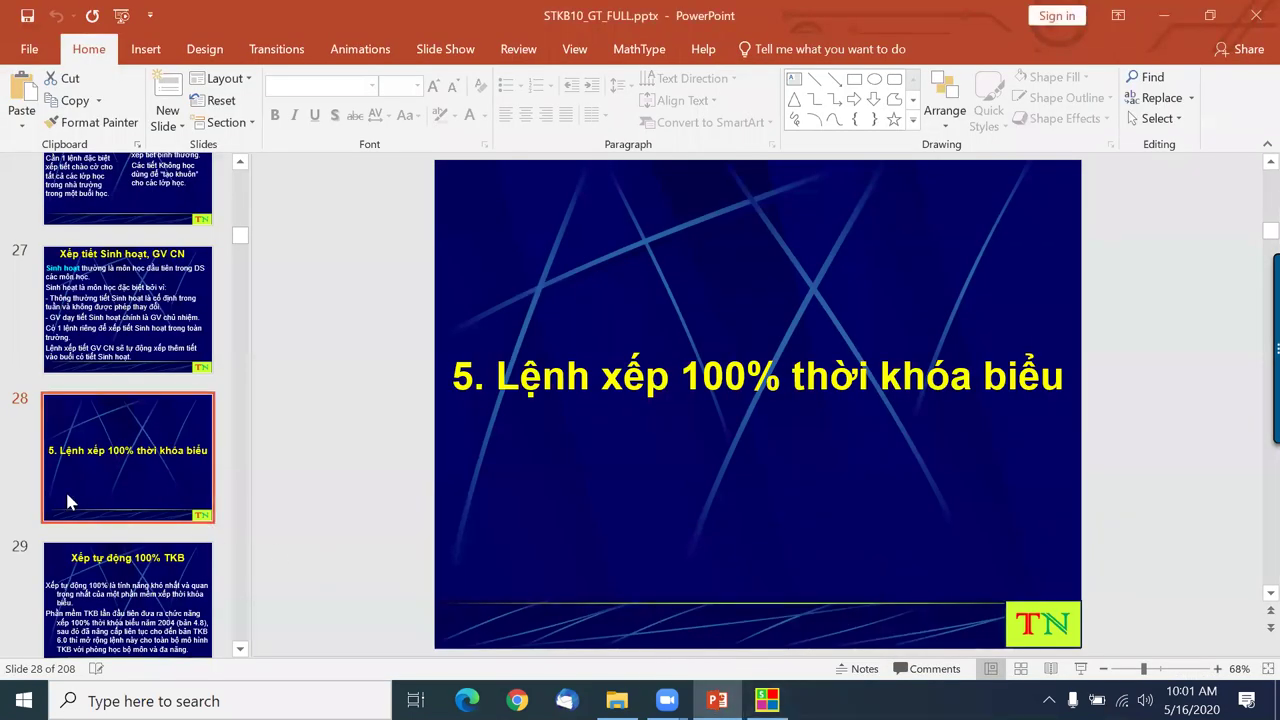
scroll(176, 553, down, 5)
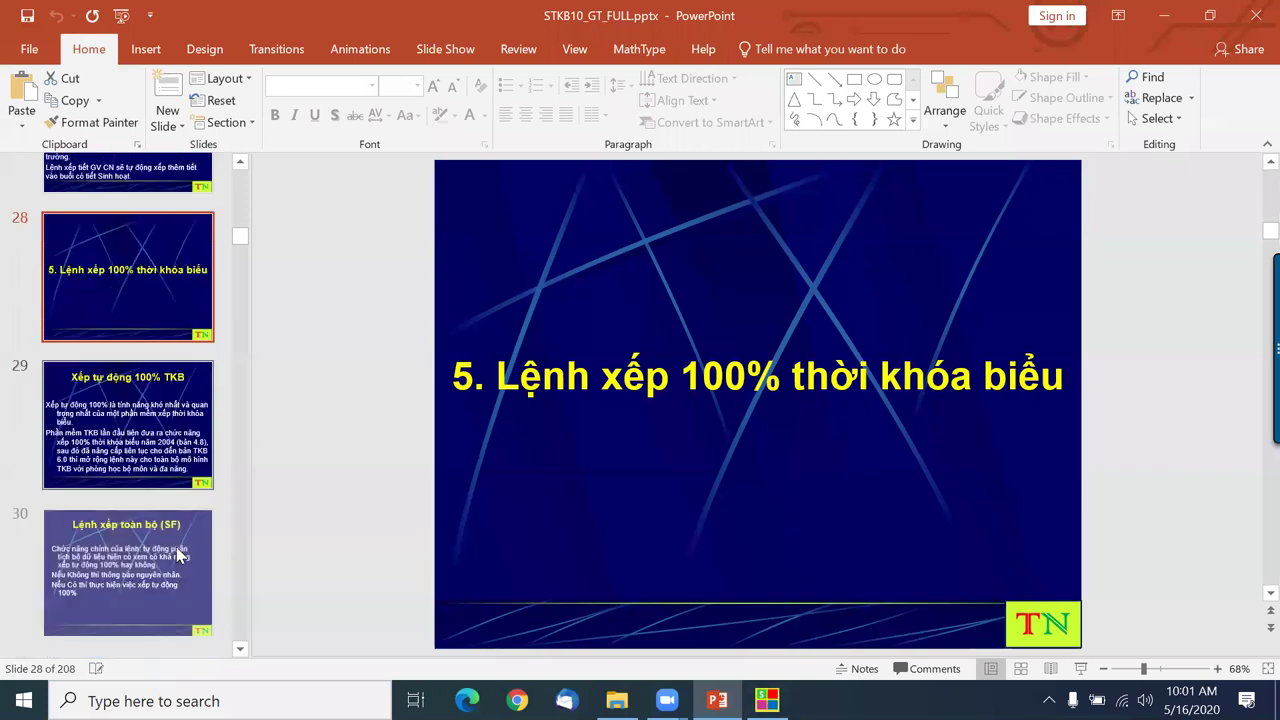
scroll(174, 542, down, 2)
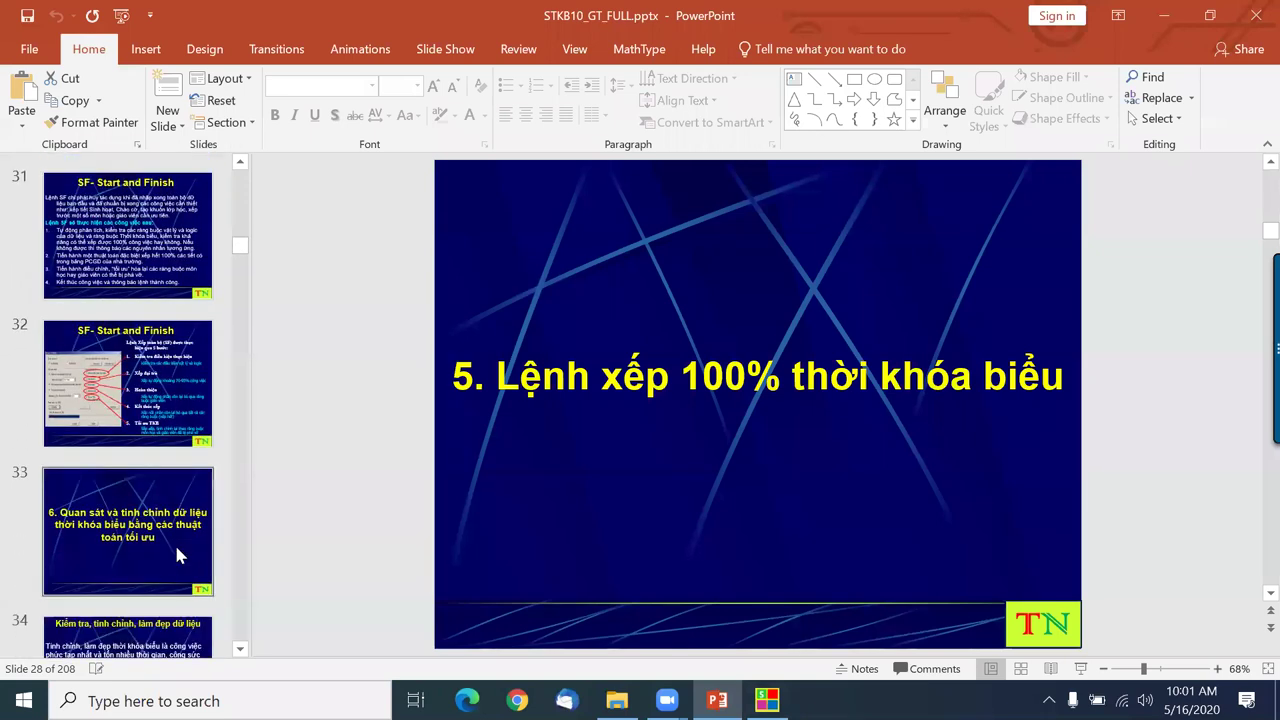
scroll(170, 520, down, 1)
click(166, 490)
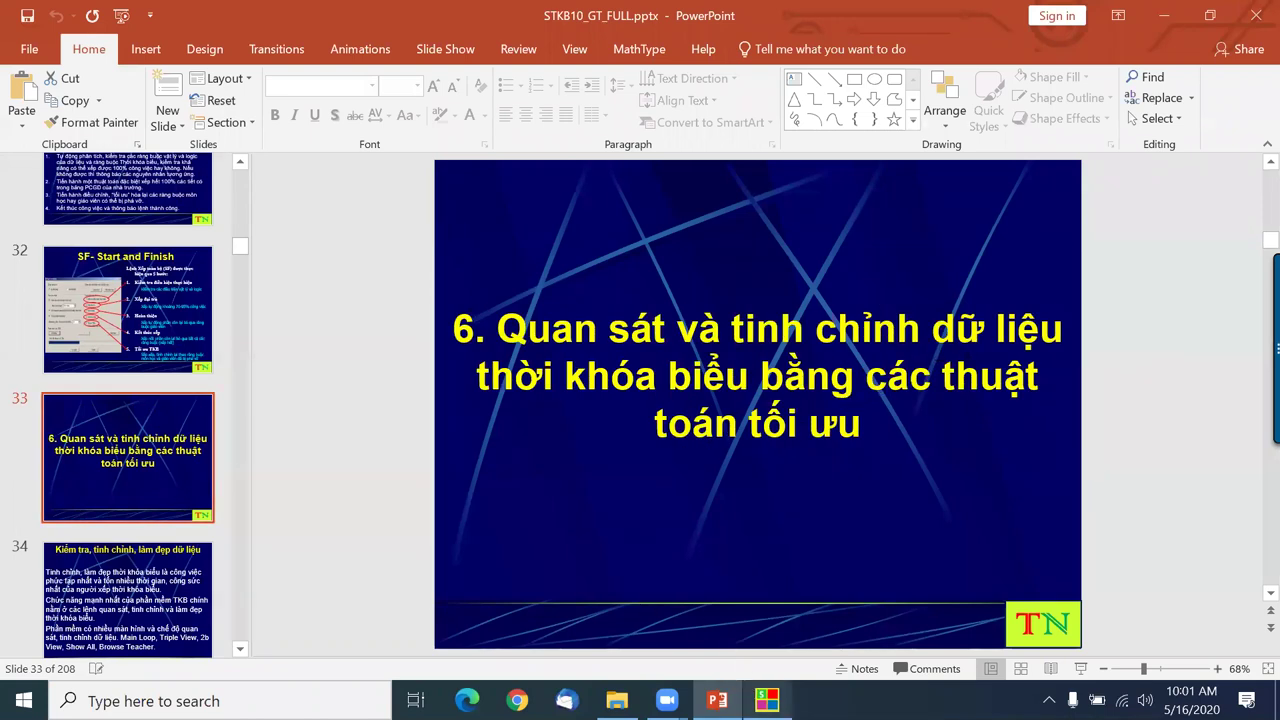
click(767, 700)
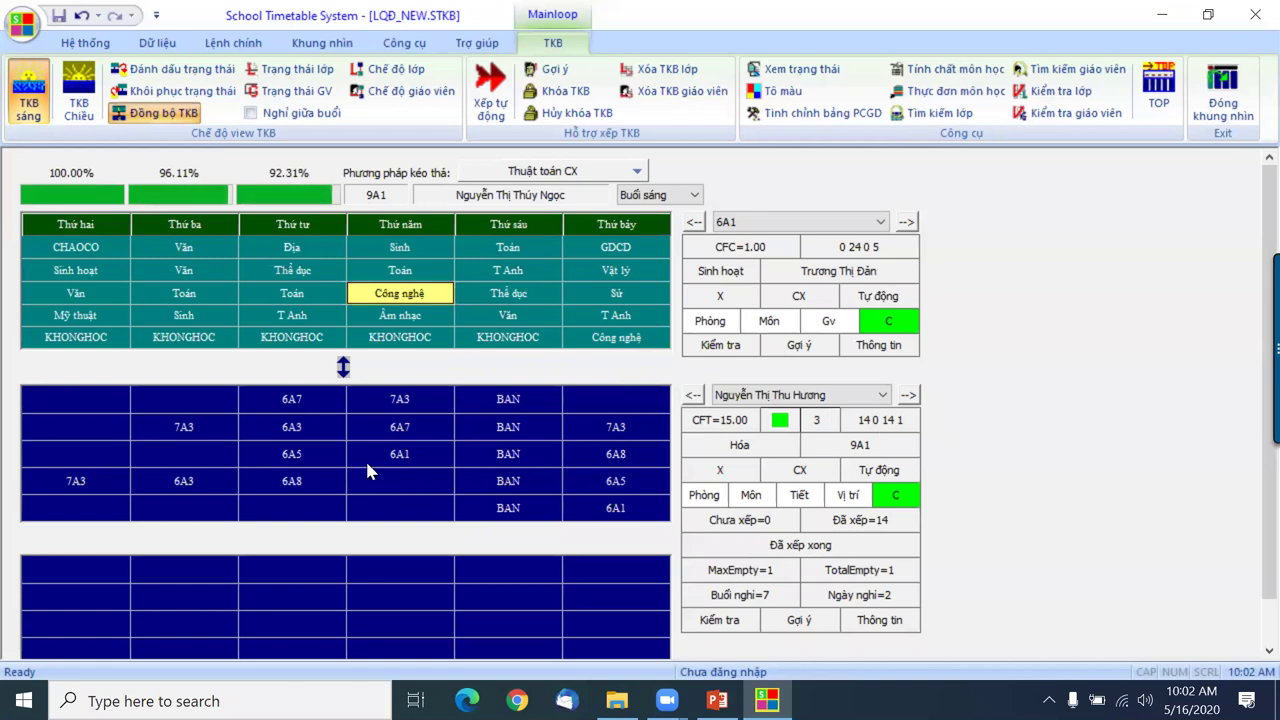
Review class 6A1 in the Mainloop view, then the Vật lý teacher's Thứ sáu periods 3 and 4, showing class 9A2.
click(90, 102)
click(34, 104)
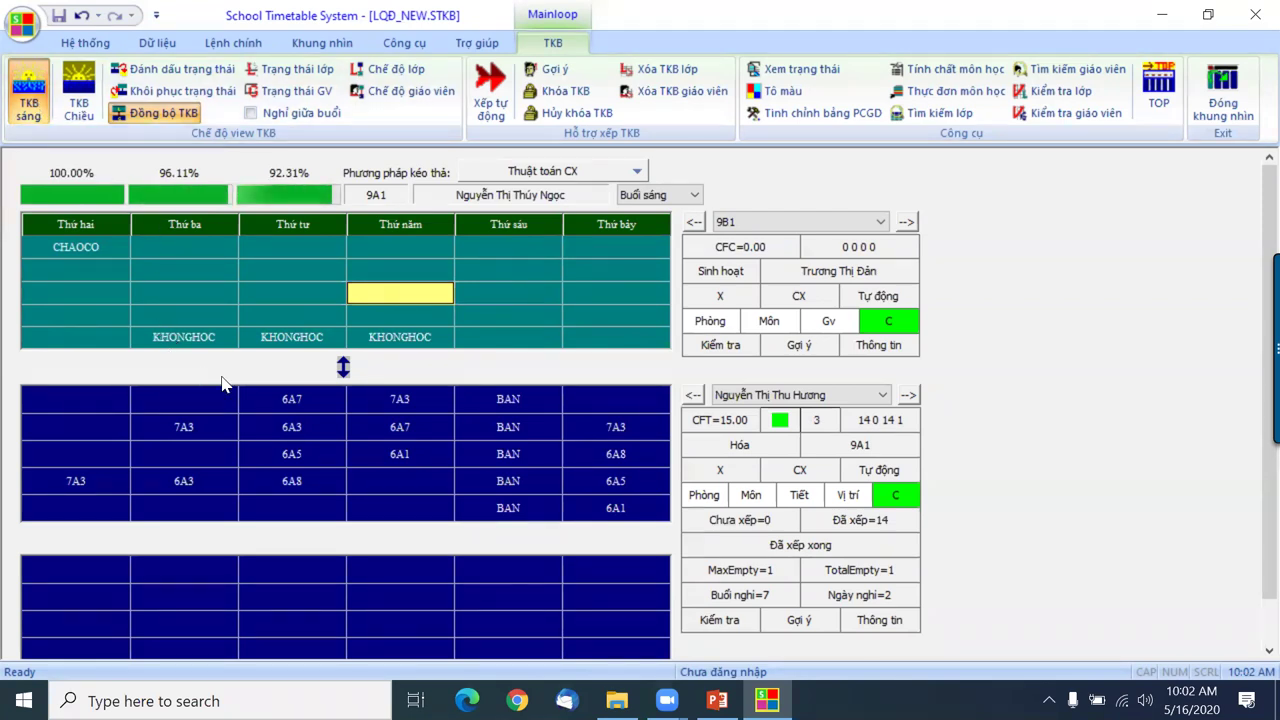
click(760, 221)
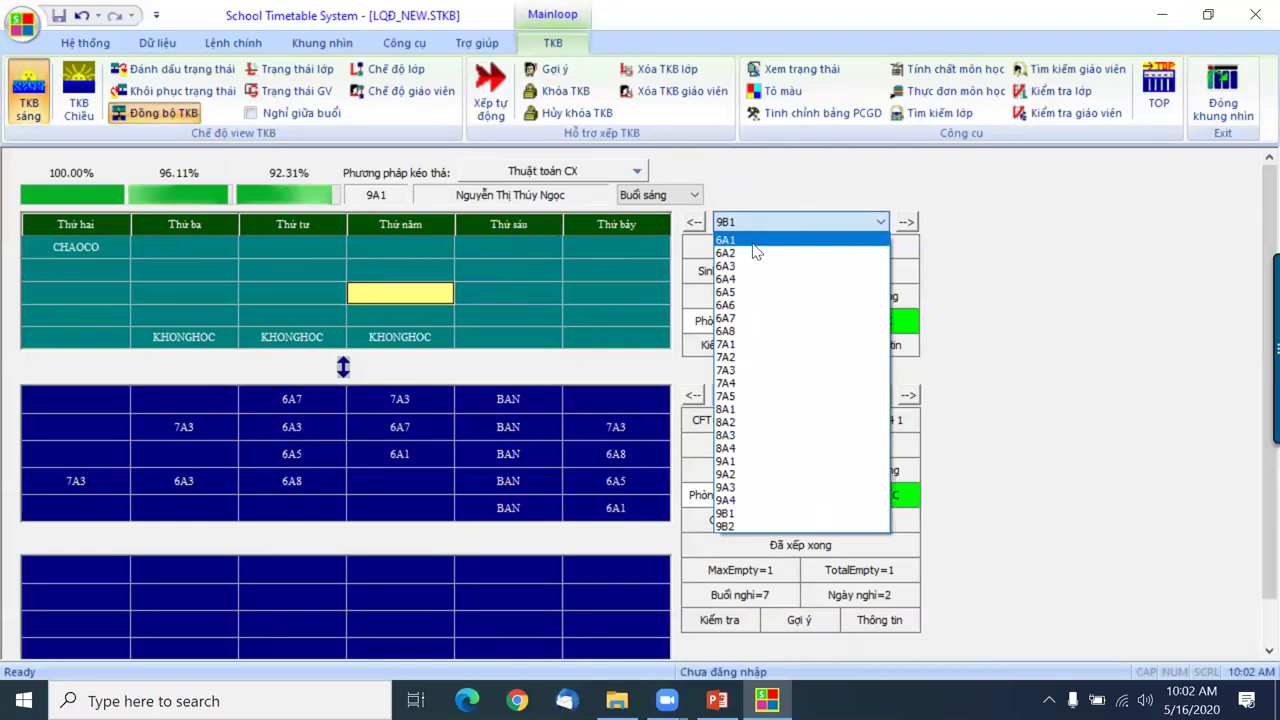
click(753, 243)
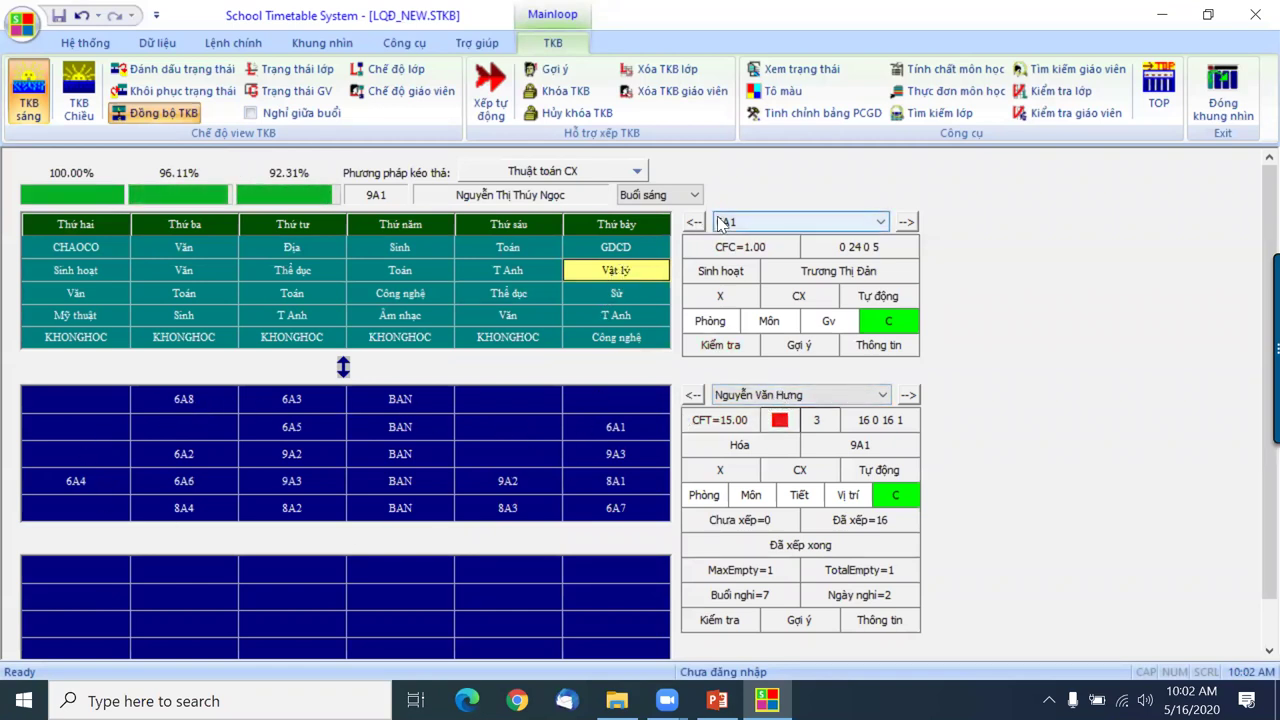
click(531, 457)
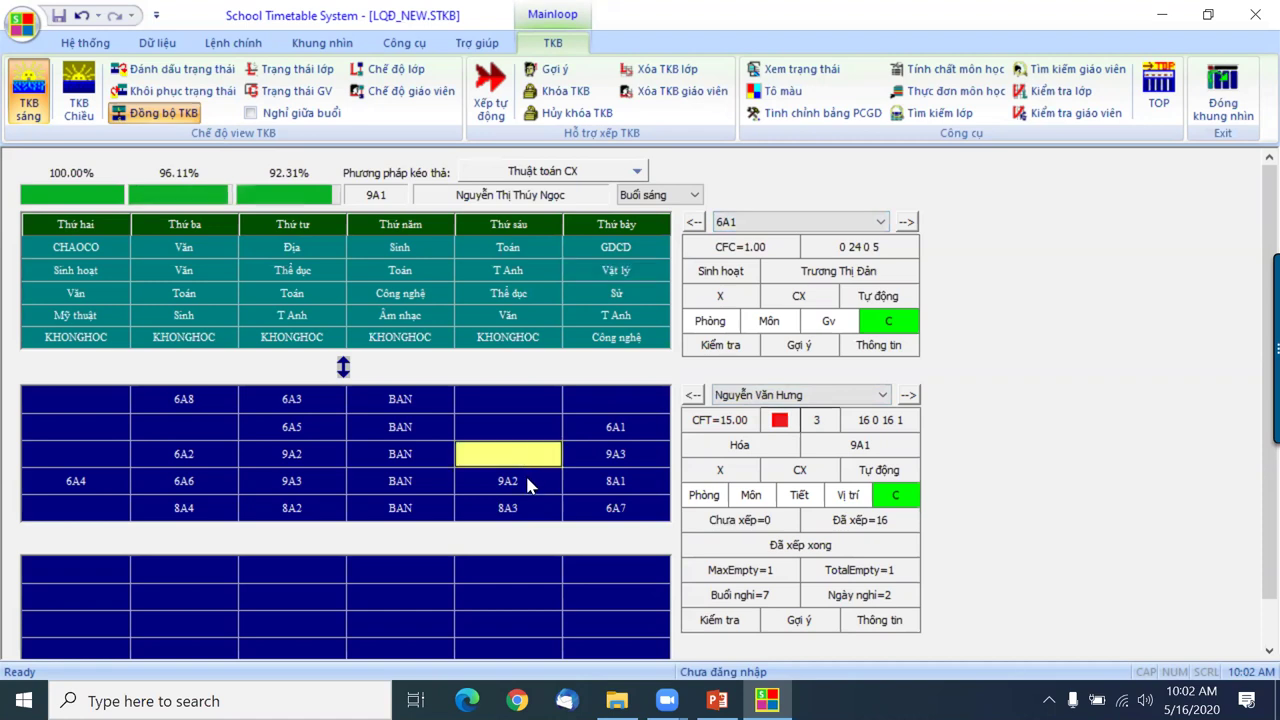
click(522, 482)
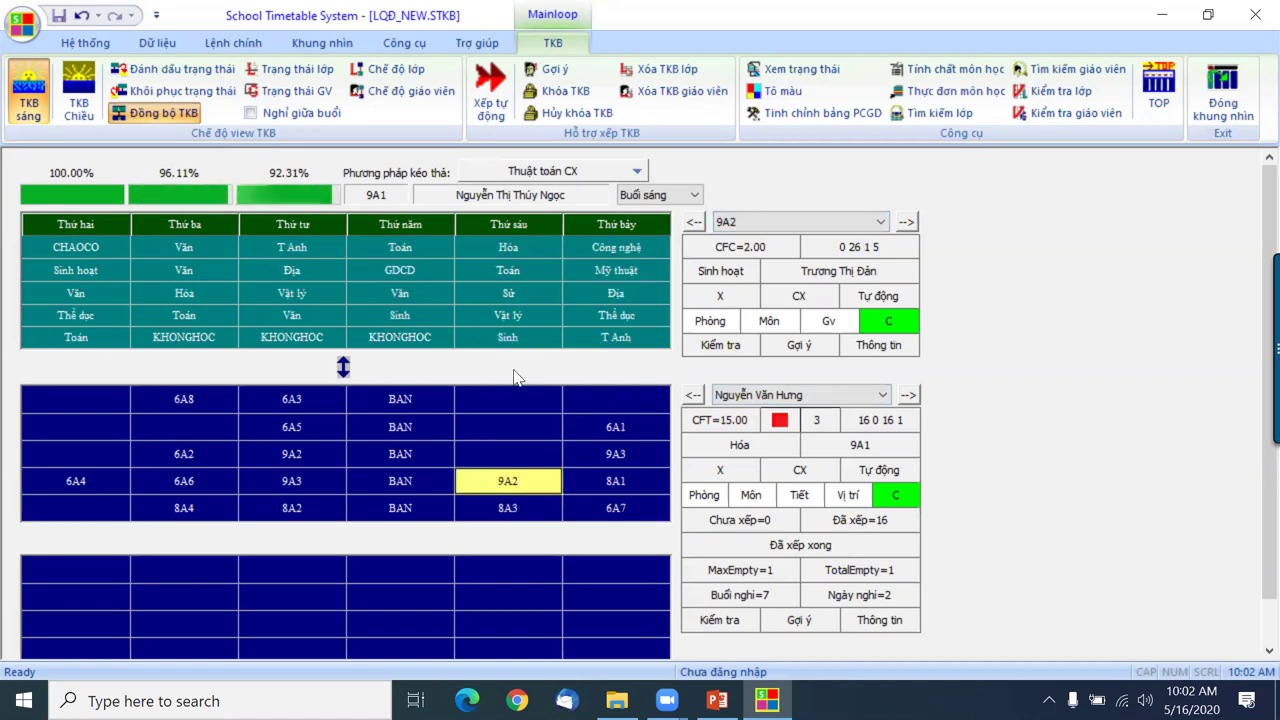
Review class 8A1 from the Hóa teacher's Thứ bảy period 4, then browse successive teachers' schedules to the Vật lý teacher of 9A1.
click(637, 480)
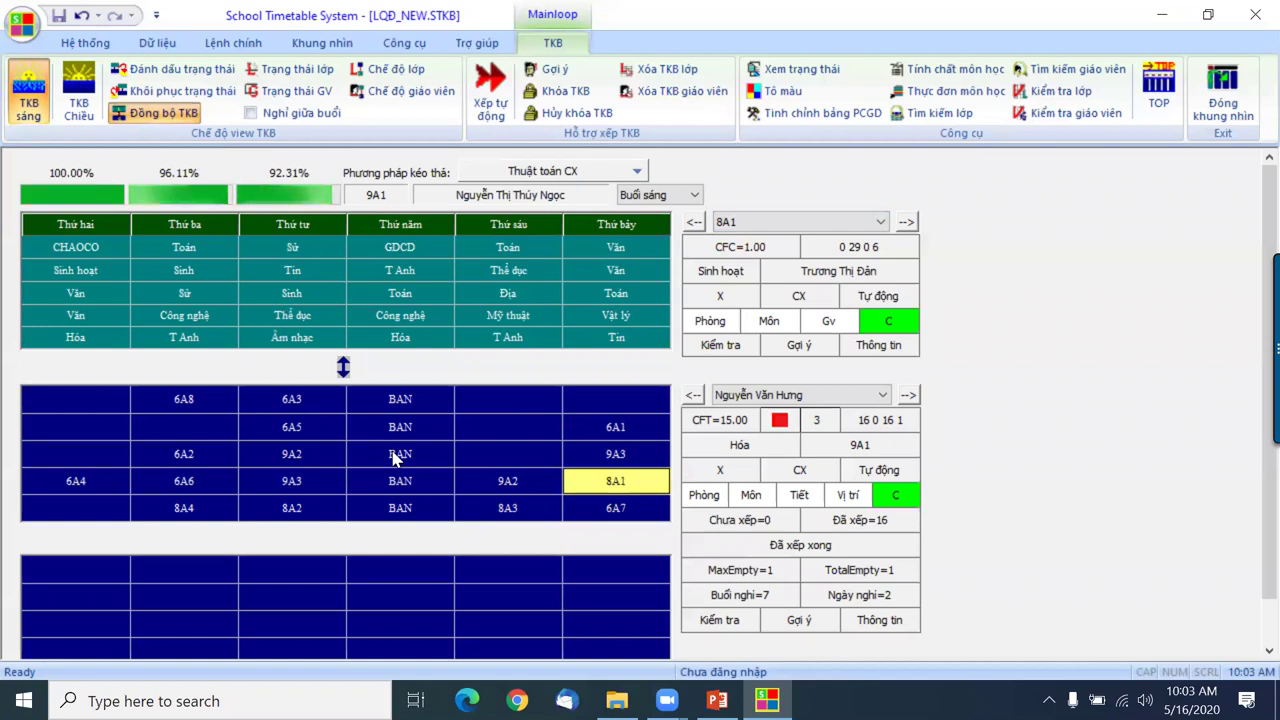
click(907, 395)
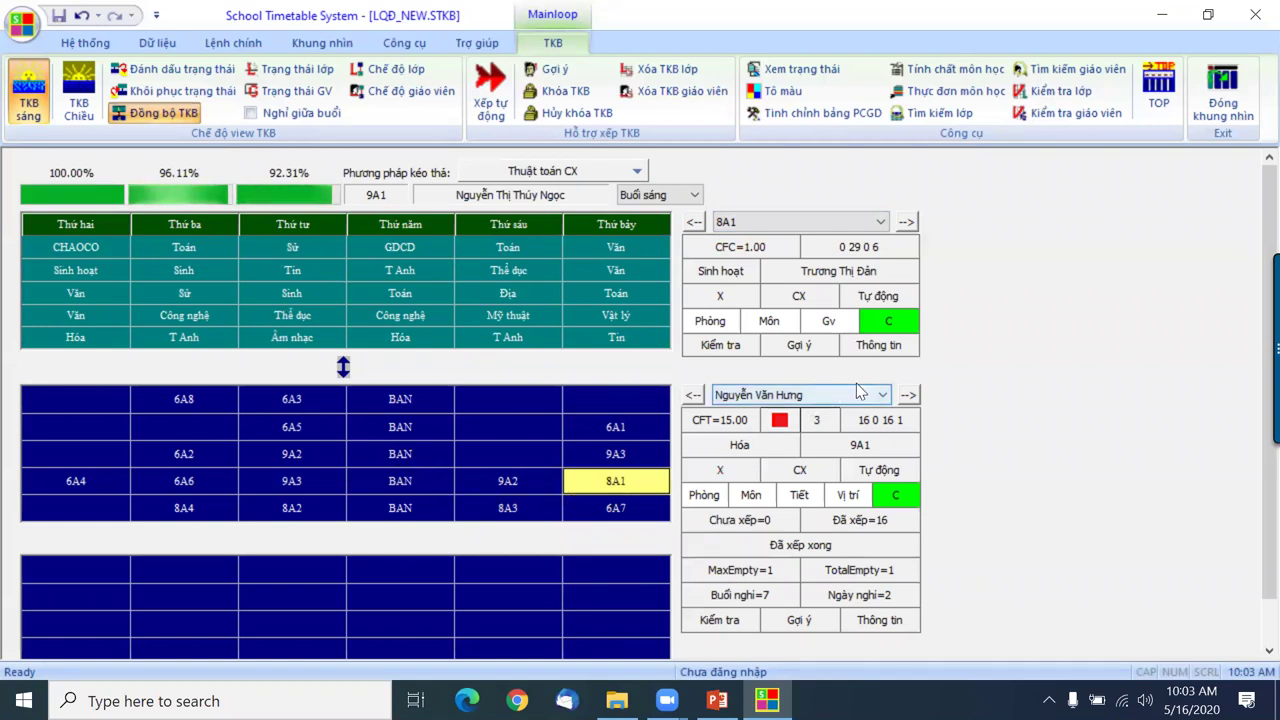
click(908, 396)
click(907, 396)
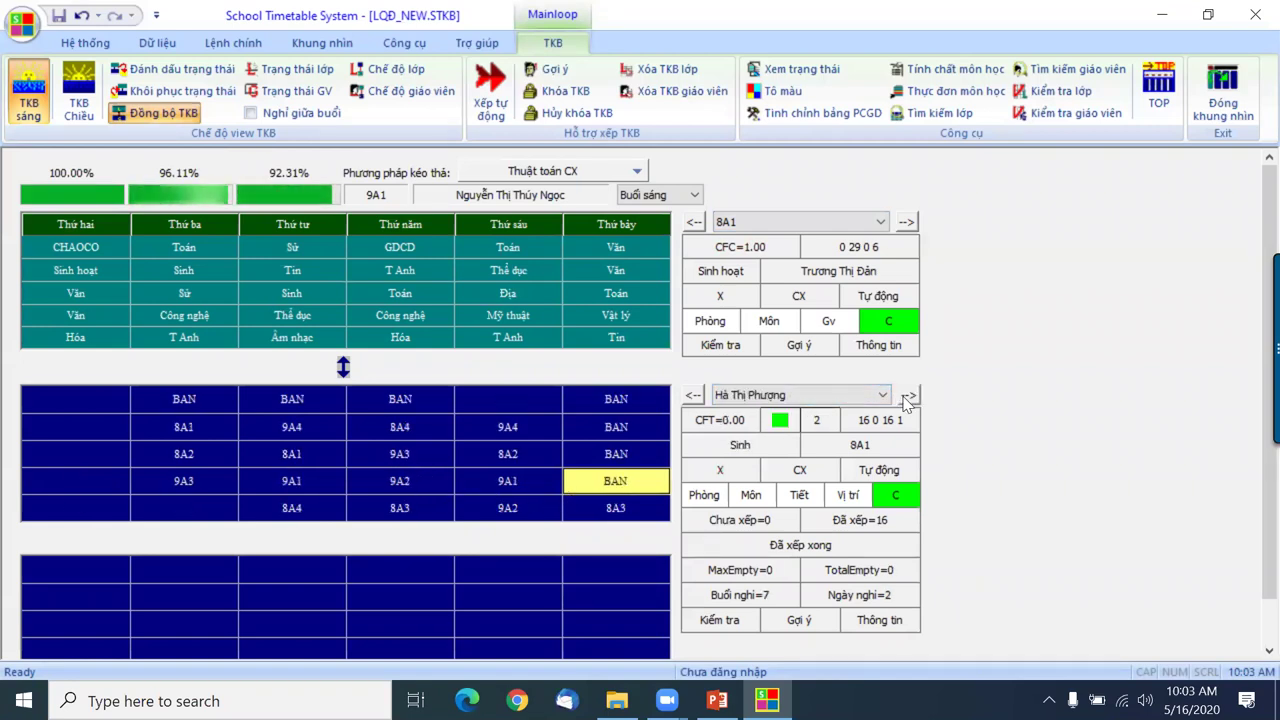
click(907, 396)
click(907, 396)
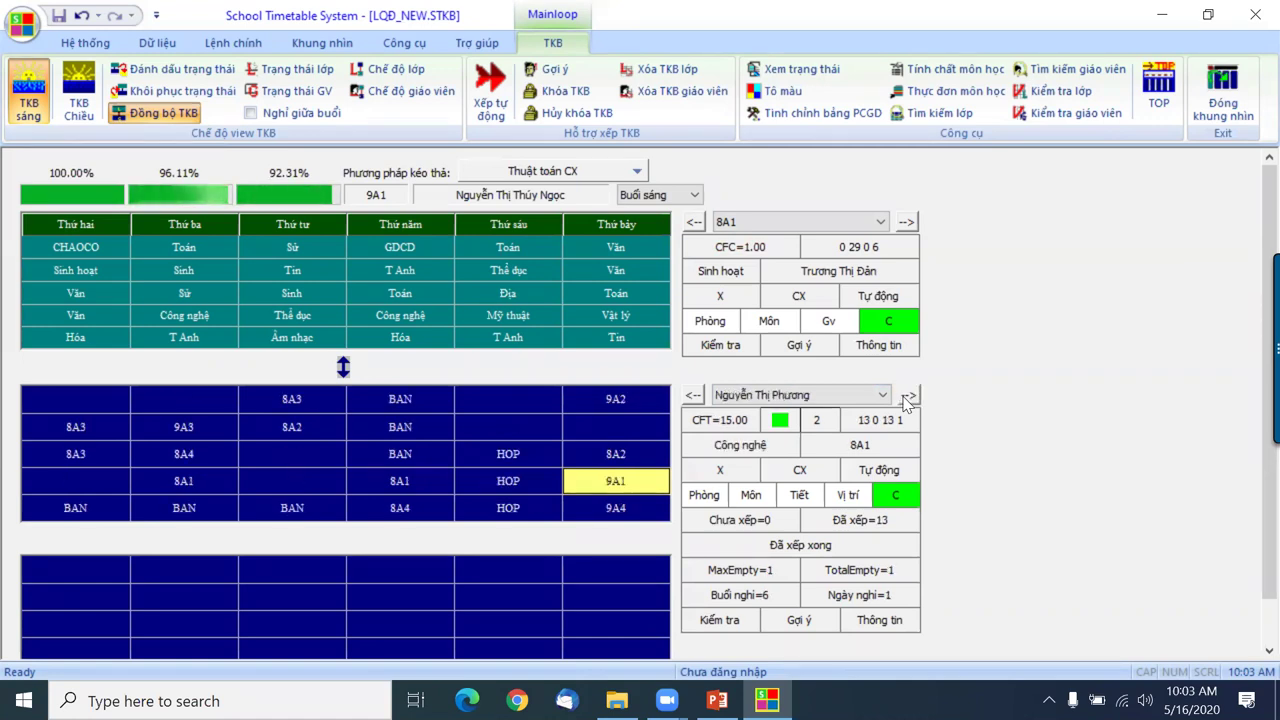
click(907, 396)
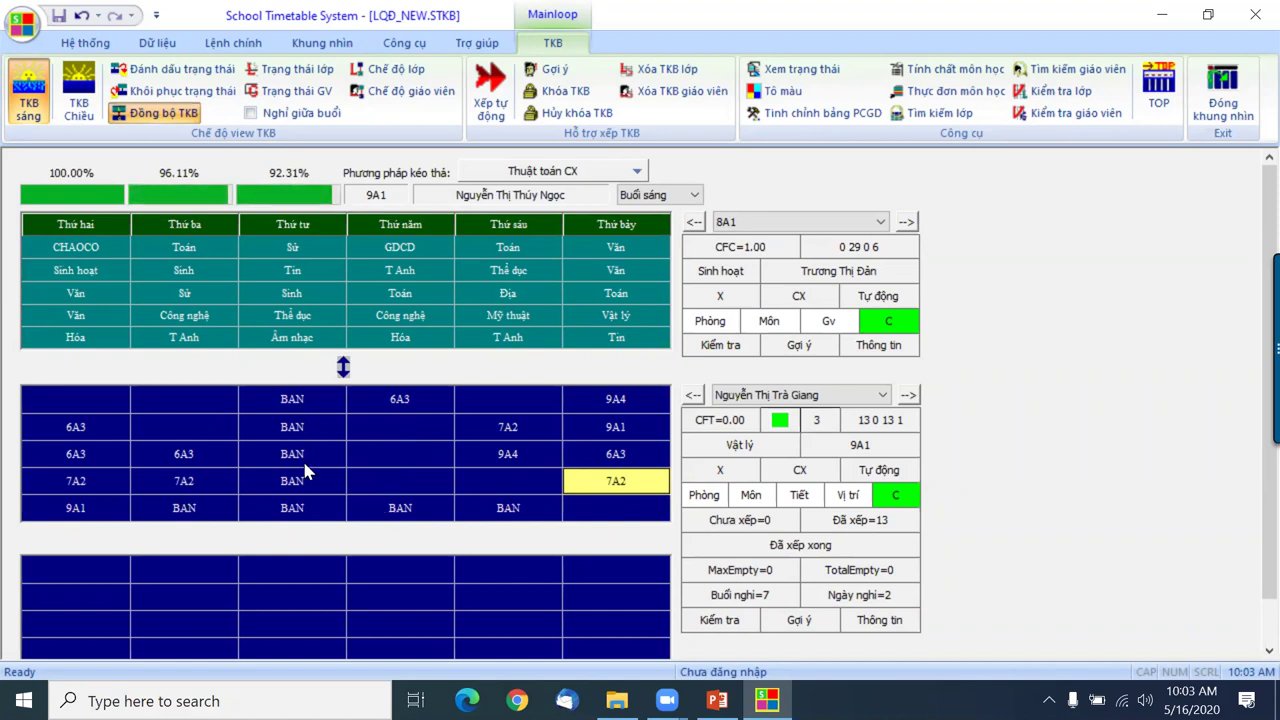
Using Tinh chỉnh tối ưu OpCX/DPR, move 6A3's lesson from Thứ năm period 1 to Thứ sáu period 4, agreeing to another algorithm.
click(400, 405)
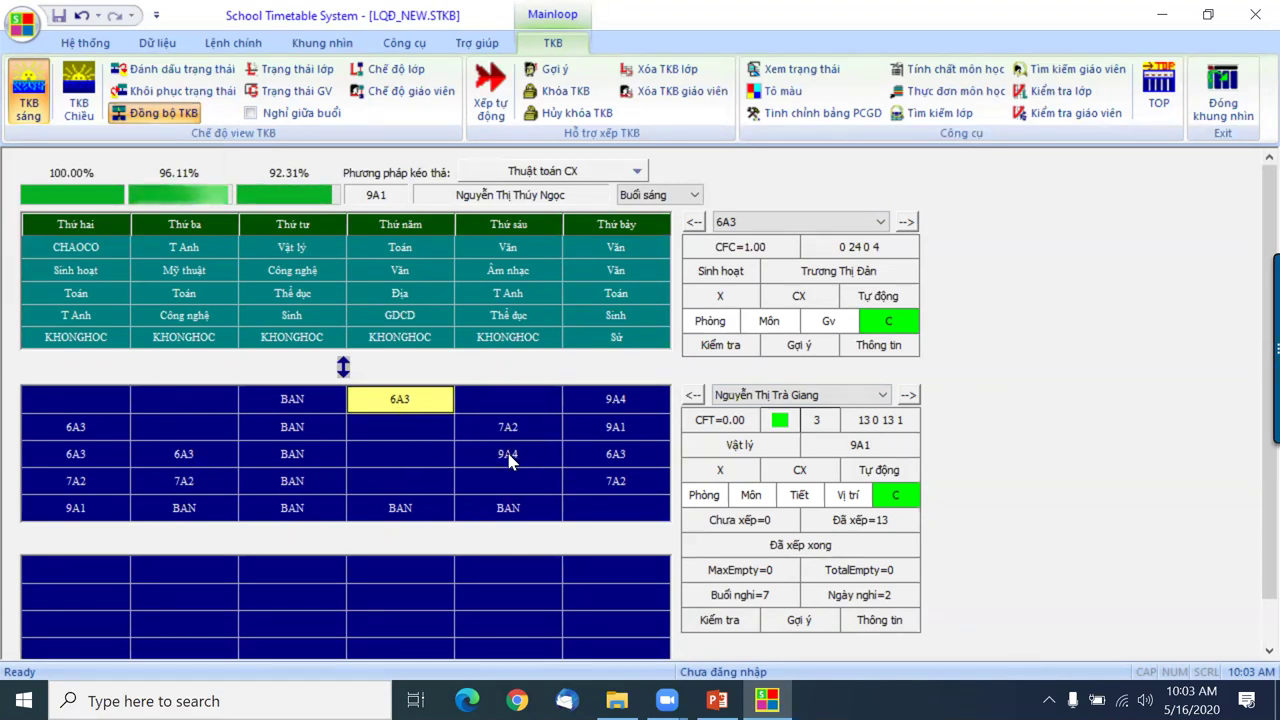
click(405, 401)
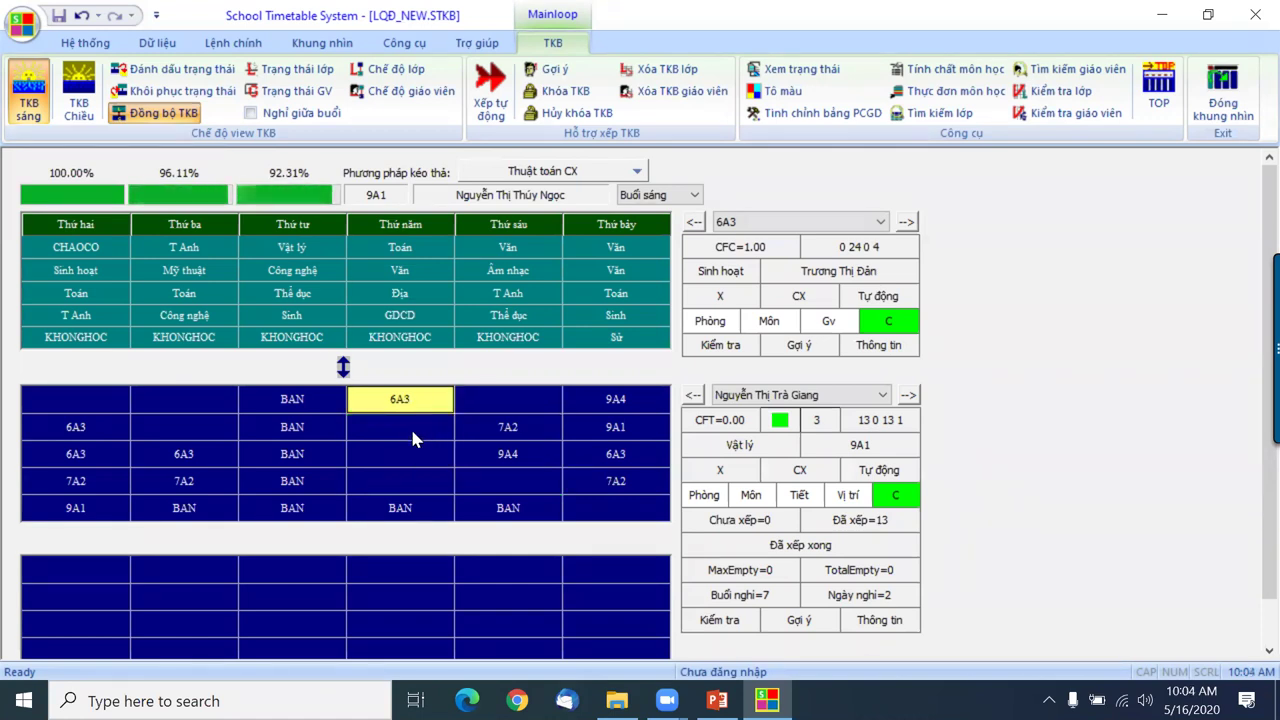
click(557, 174)
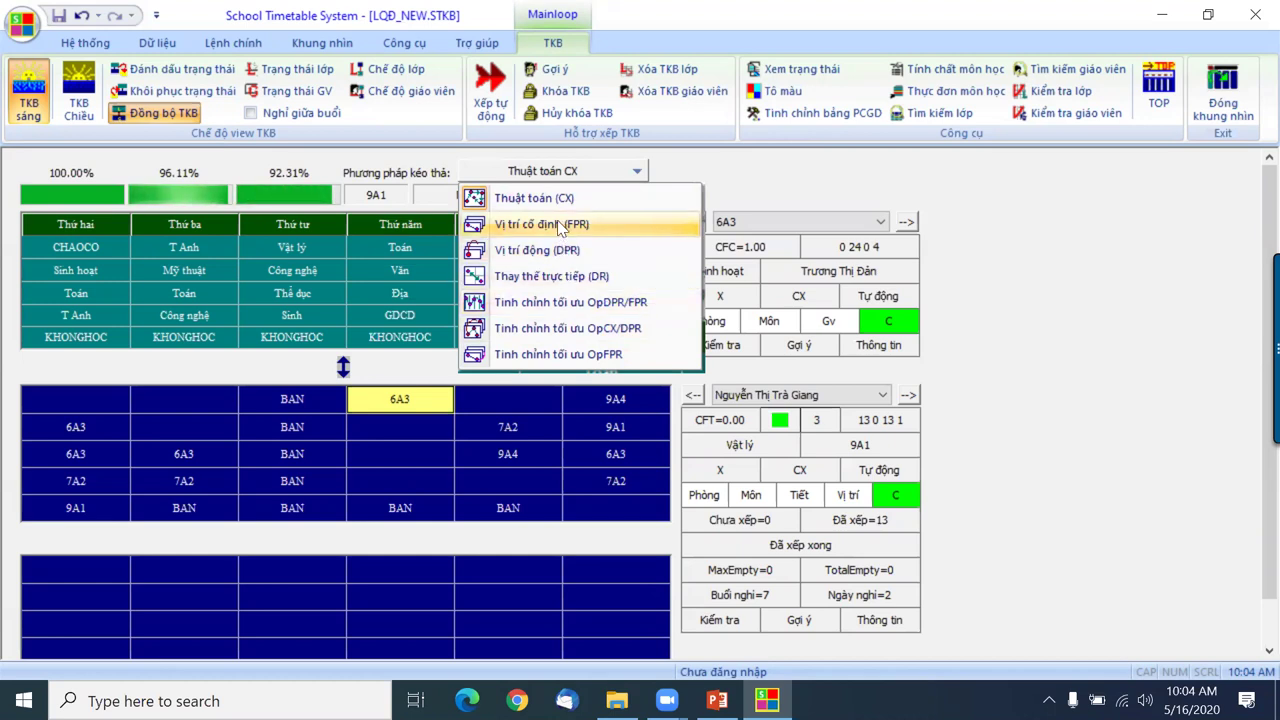
click(595, 337)
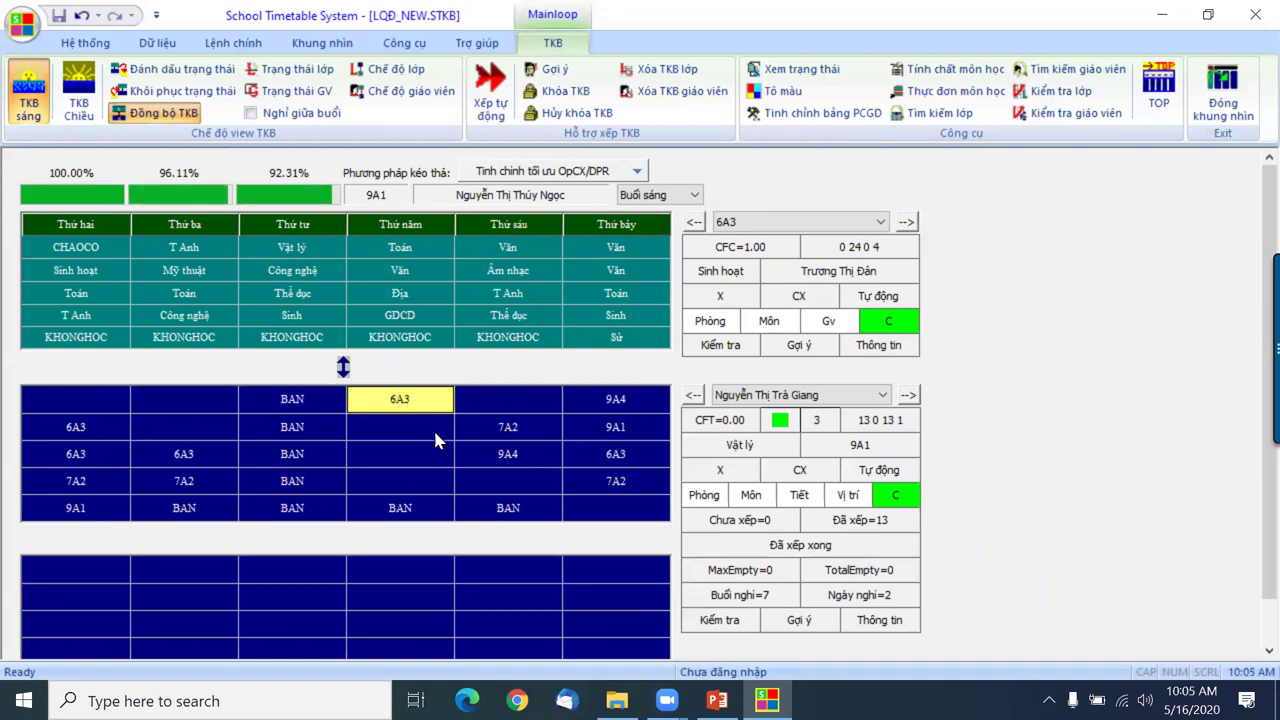
drag(400, 404, 505, 489)
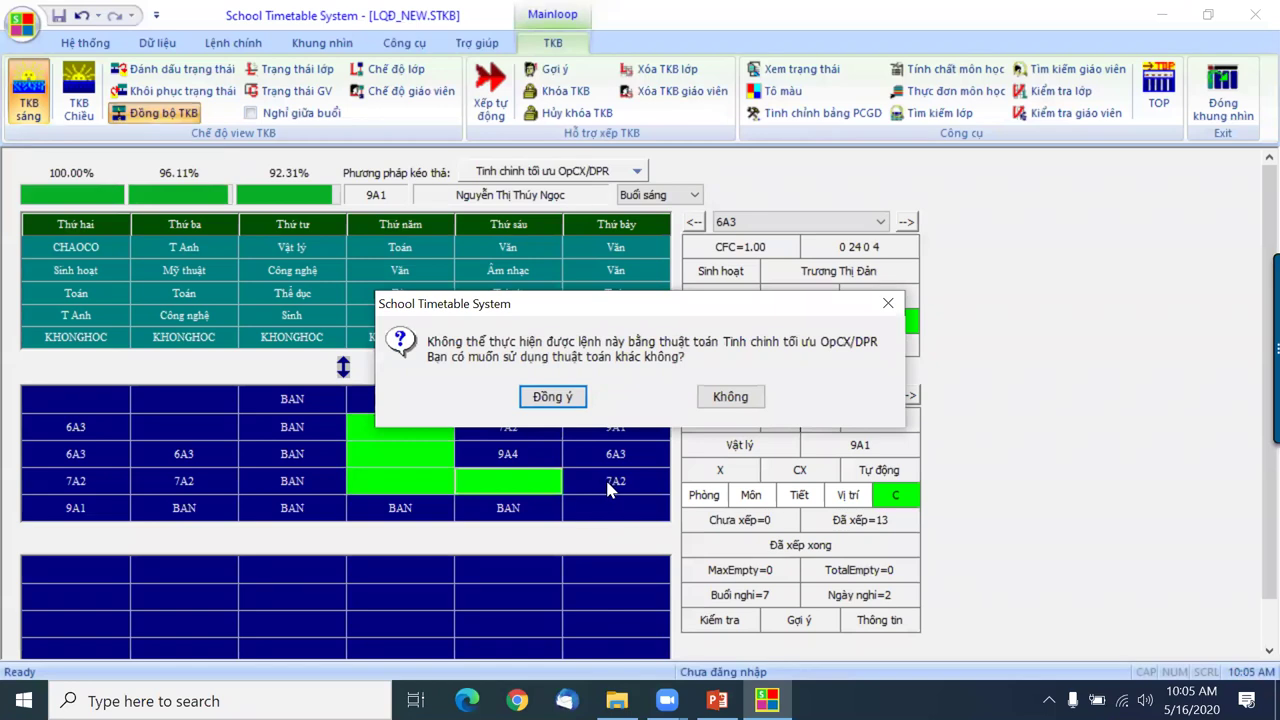
click(558, 408)
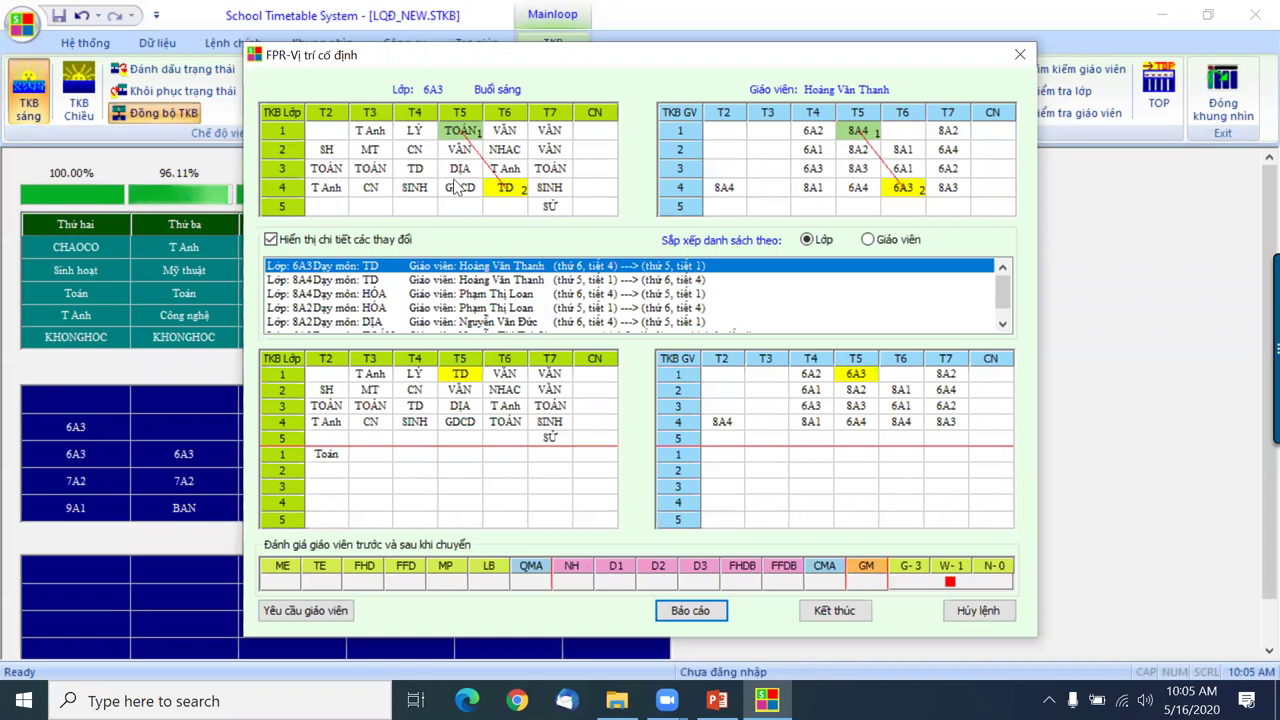
Review the FPR swaps proposed for classes 8A4, 8A2 and 6A3, and apply them to the timetable.
click(464, 284)
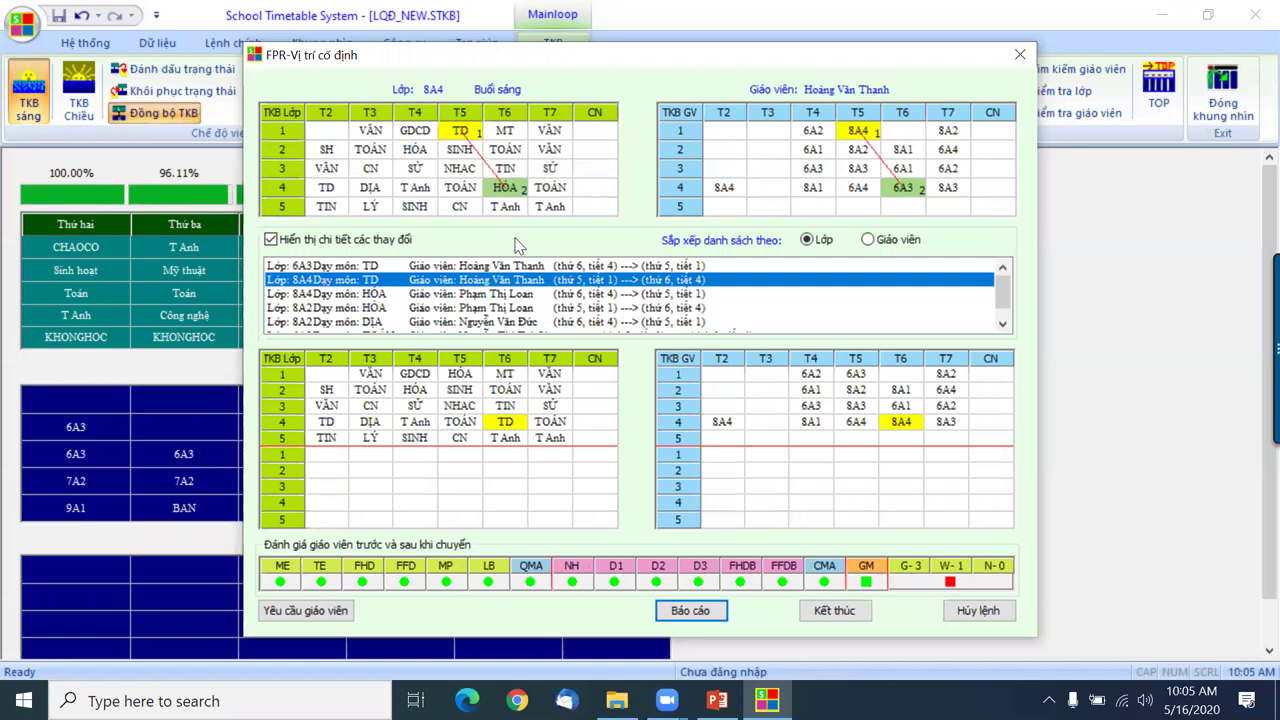
click(502, 295)
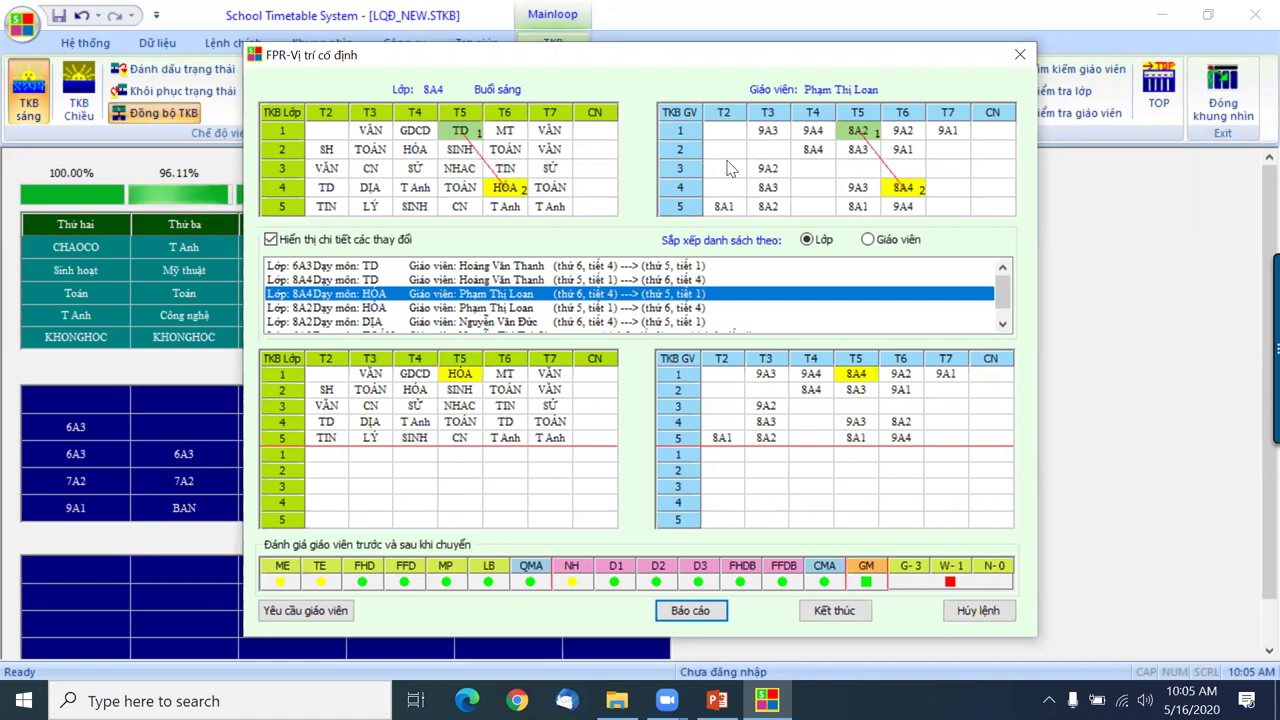
click(488, 310)
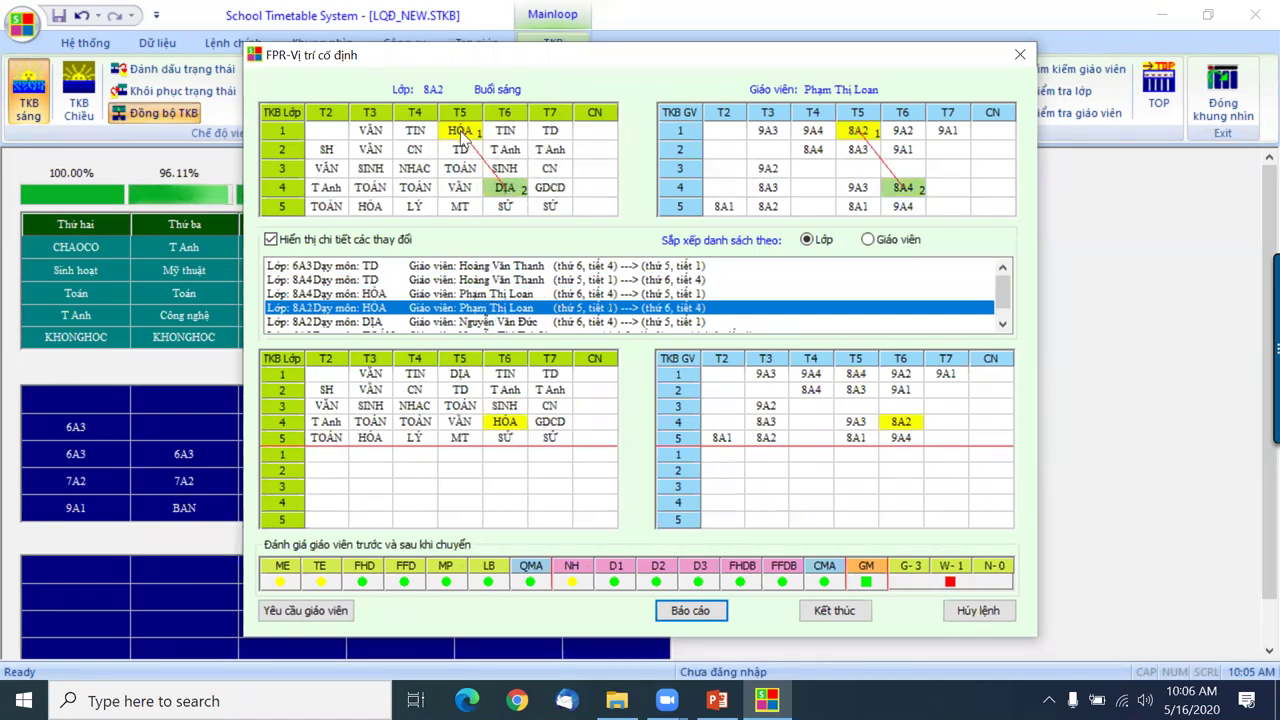
click(527, 322)
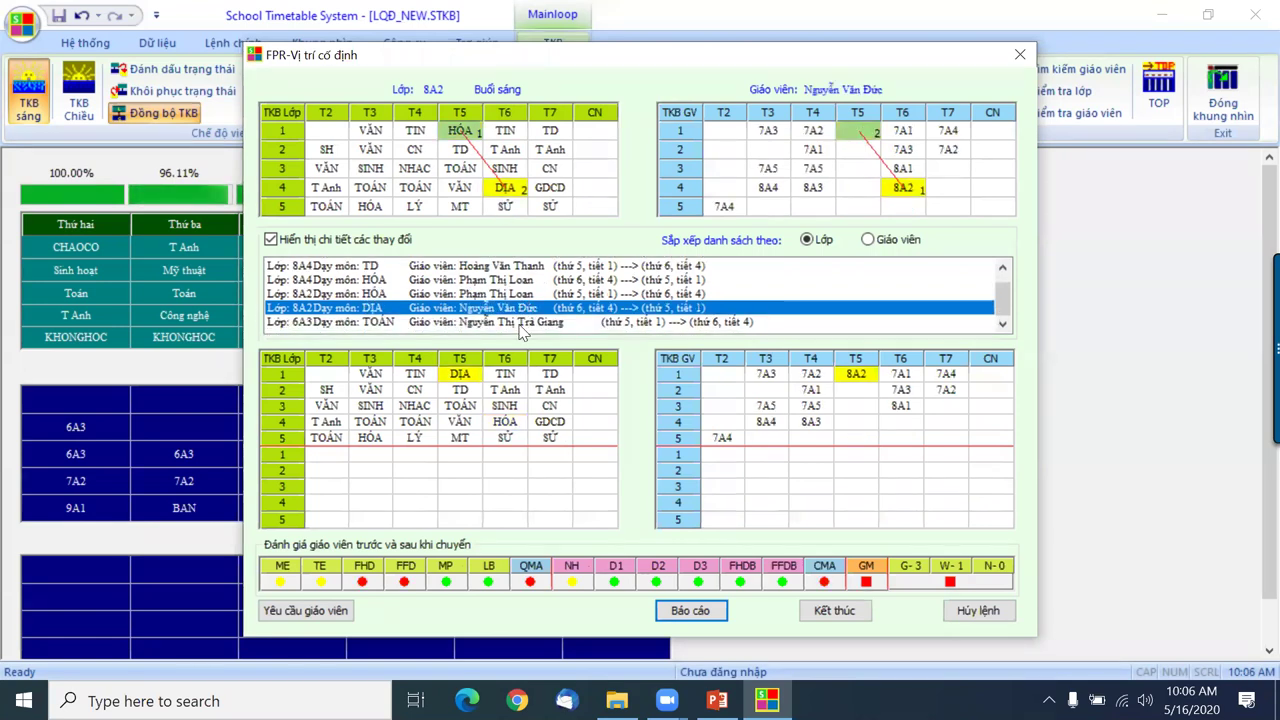
click(520, 325)
click(512, 310)
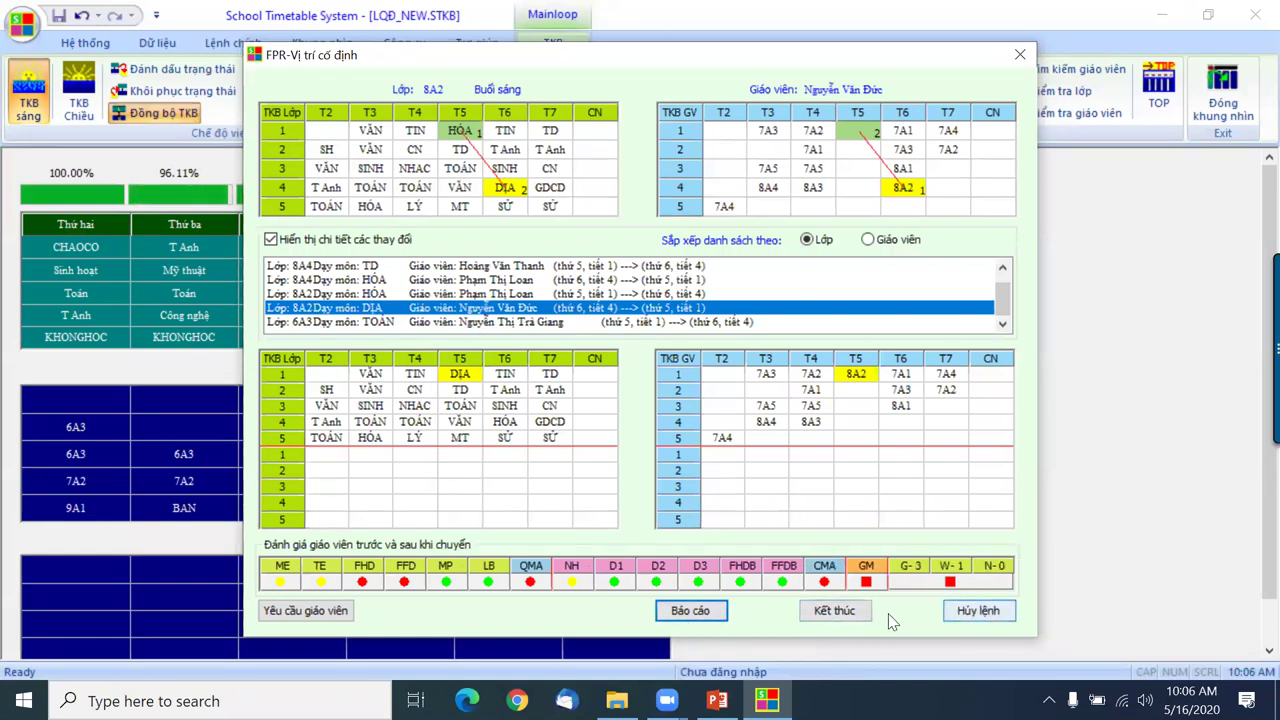
click(831, 611)
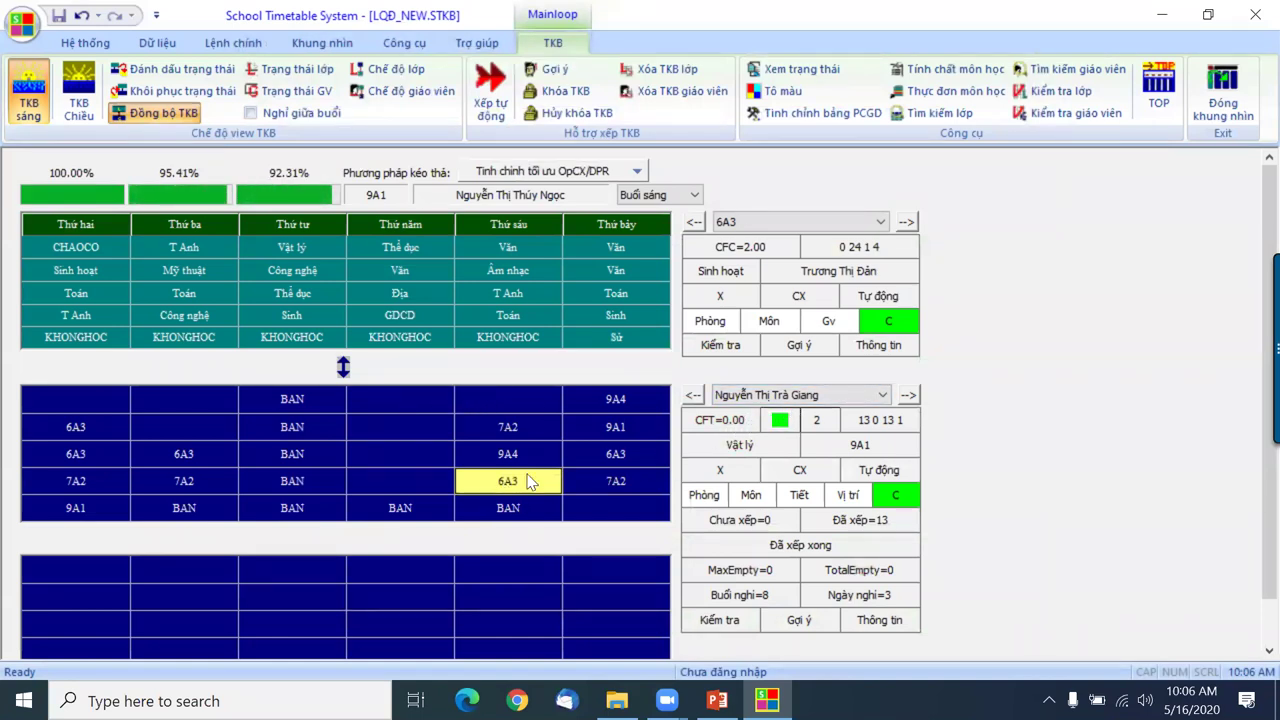
Browse the following teachers' schedules in Mainloop, ending on the teacher of Toán in 6A2.
click(907, 395)
click(907, 395)
click(907, 395)
click(907, 395)
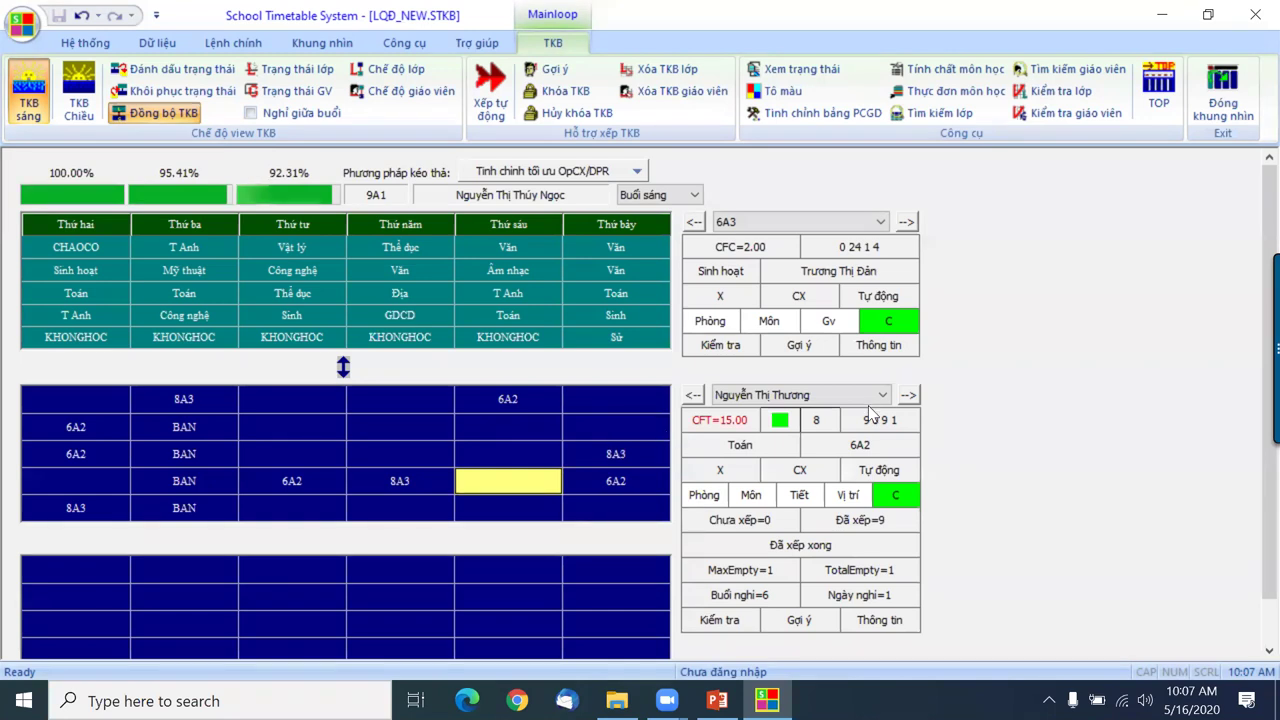
Close the Mainloop view and export the timetable data to the Excel file LQĐ_NEW.xls with the preset options.
click(1221, 112)
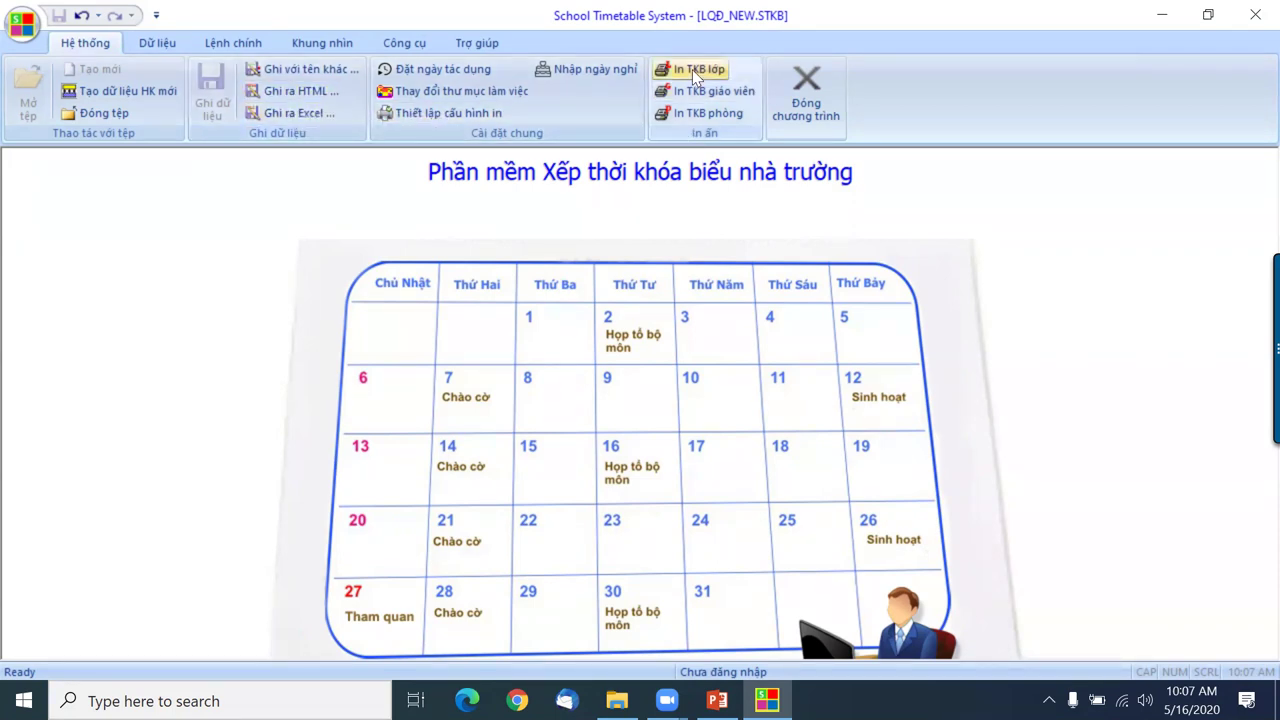
click(296, 118)
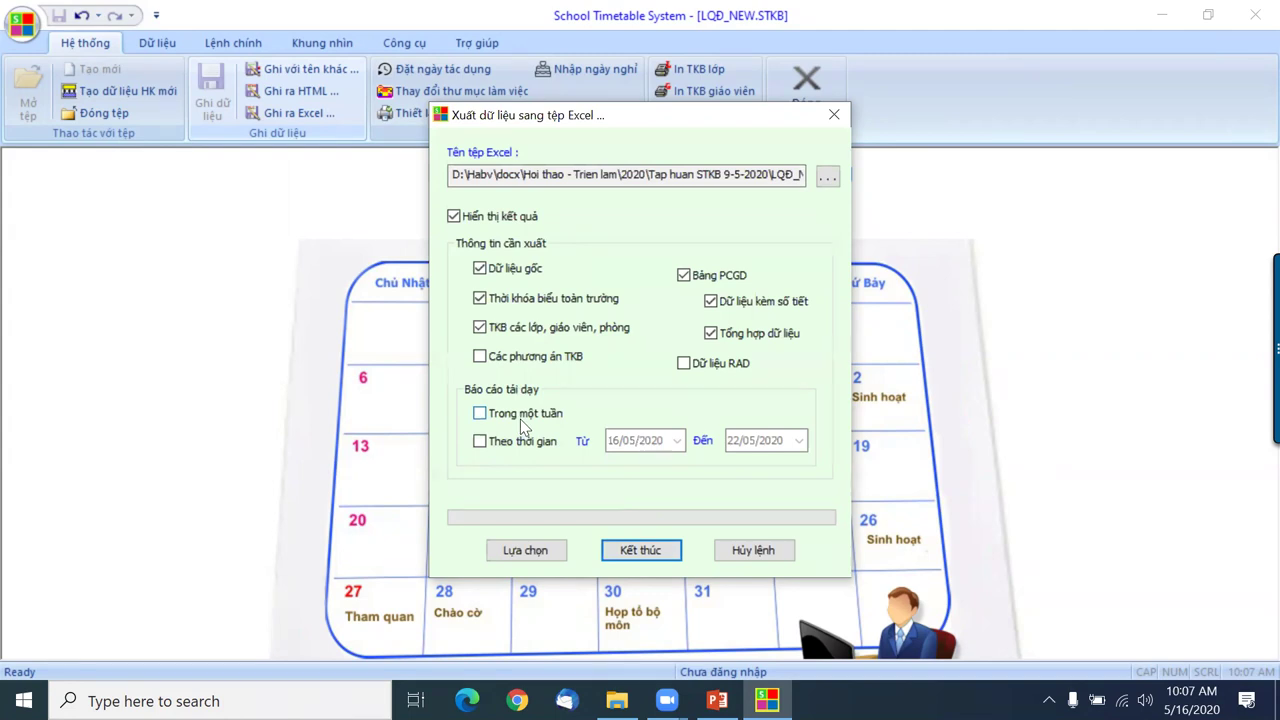
click(648, 555)
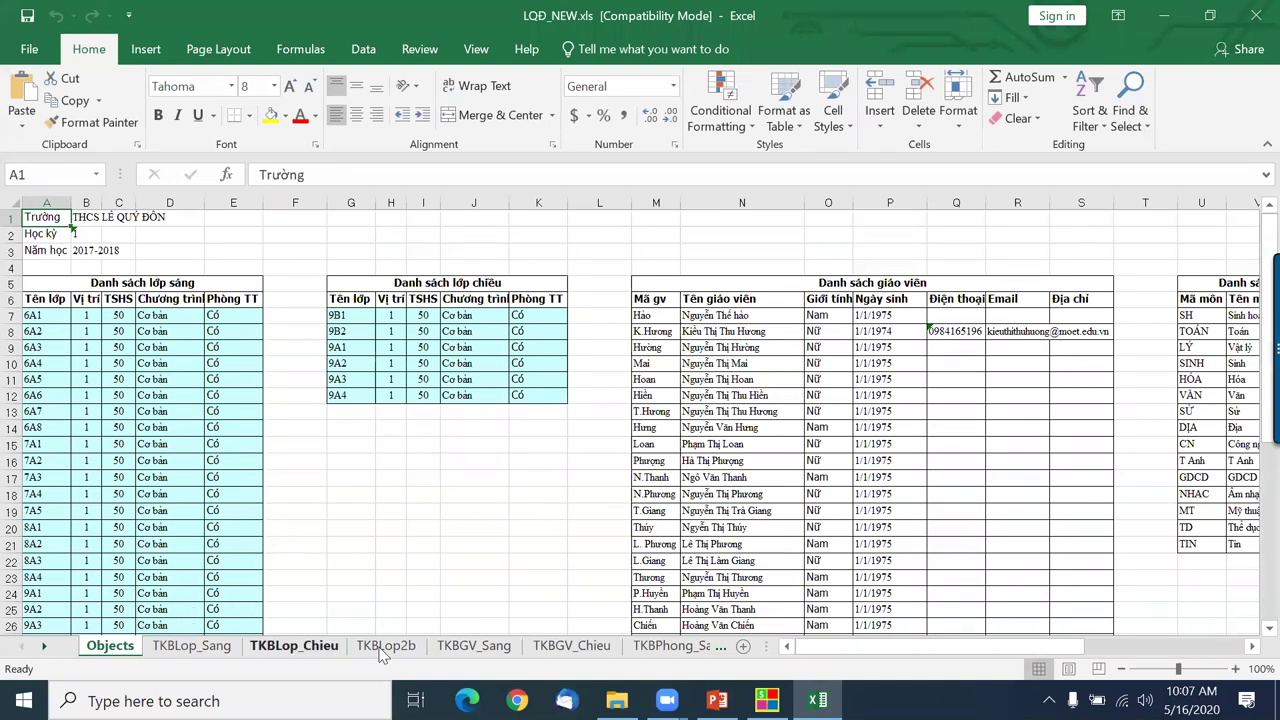
Examine the exported class timetables in the TKBLop_Sang, TKBLop_Chieu and TKBLop2b sheets.
drag(820, 644, 774, 690)
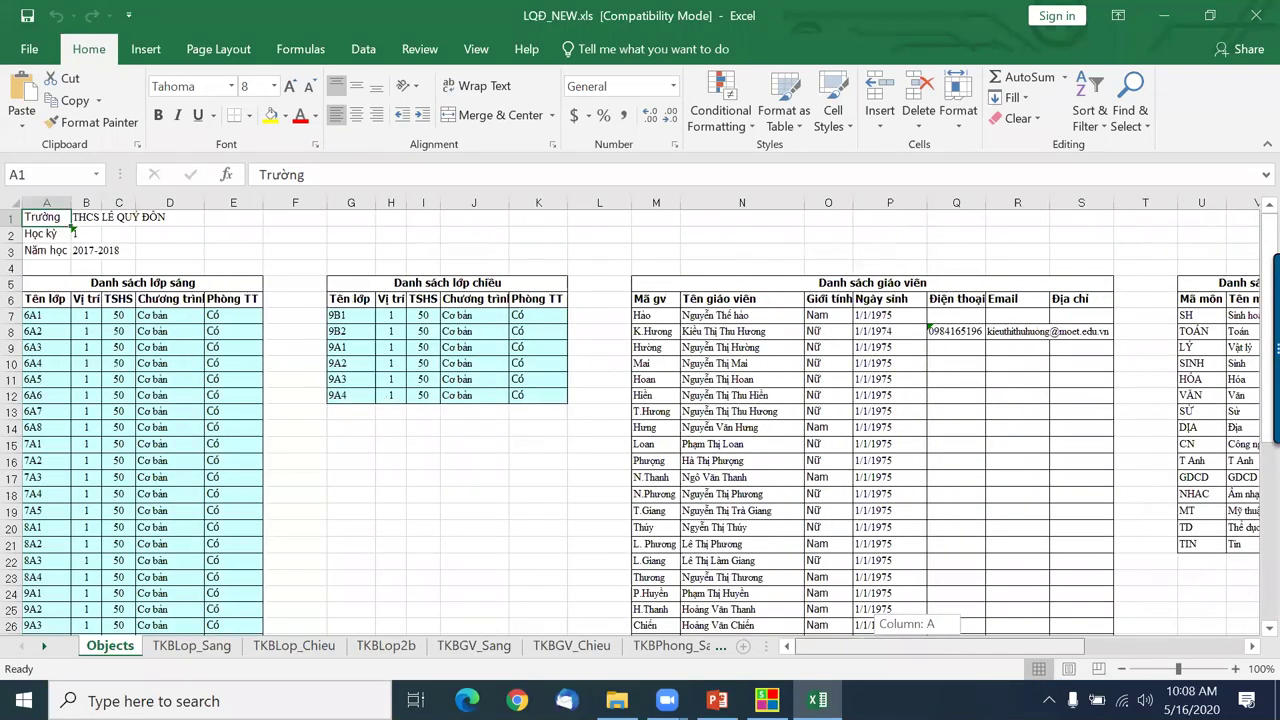
click(190, 647)
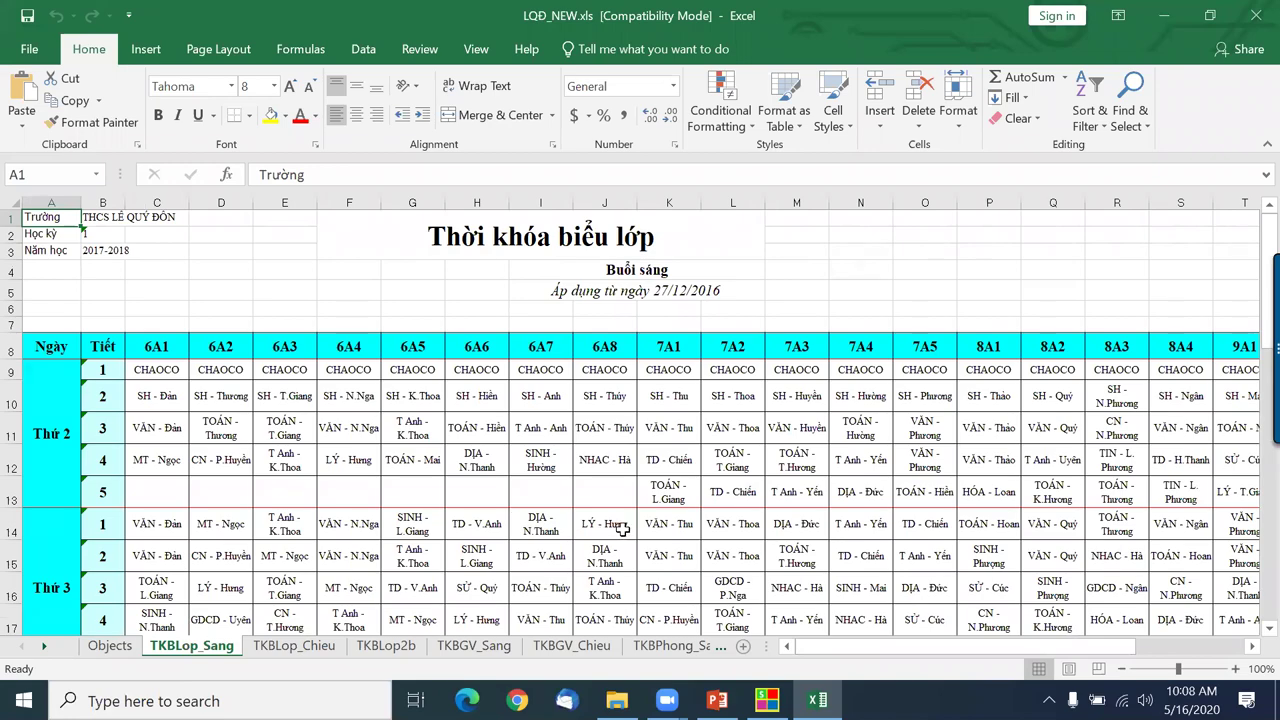
scroll(622, 528, down, 6)
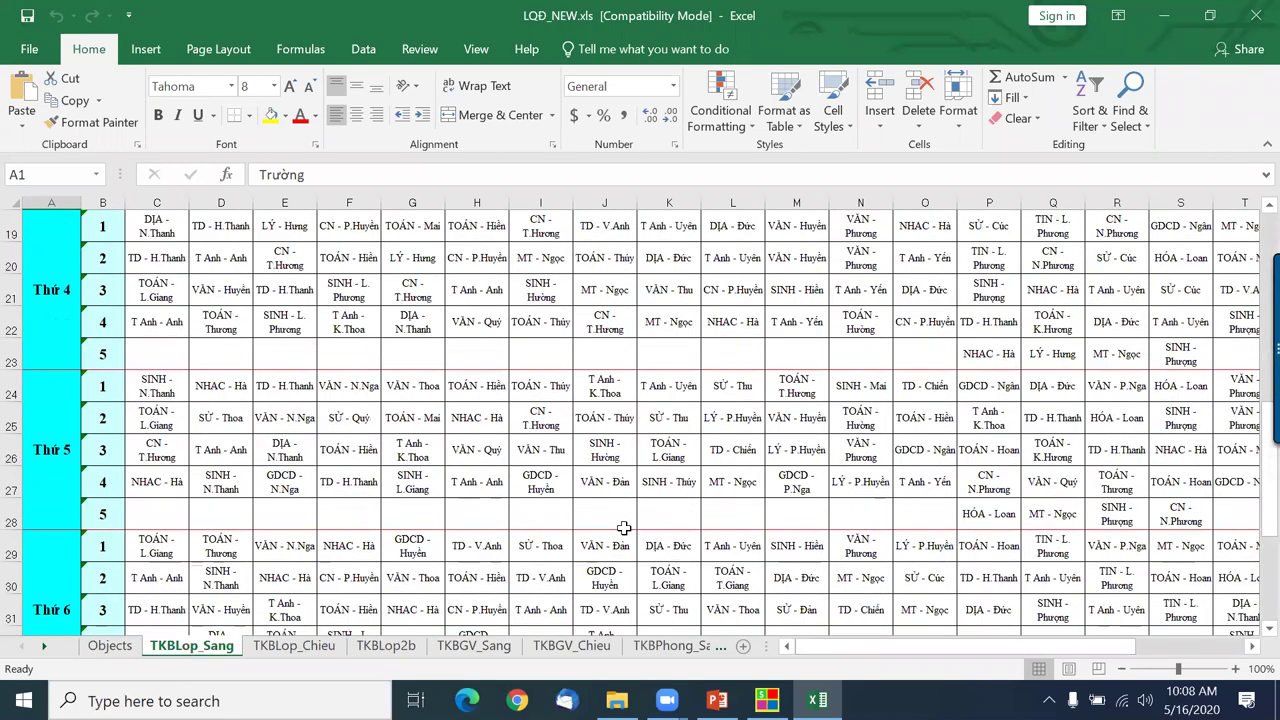
scroll(623, 528, down, 3)
scroll(623, 528, up, 8)
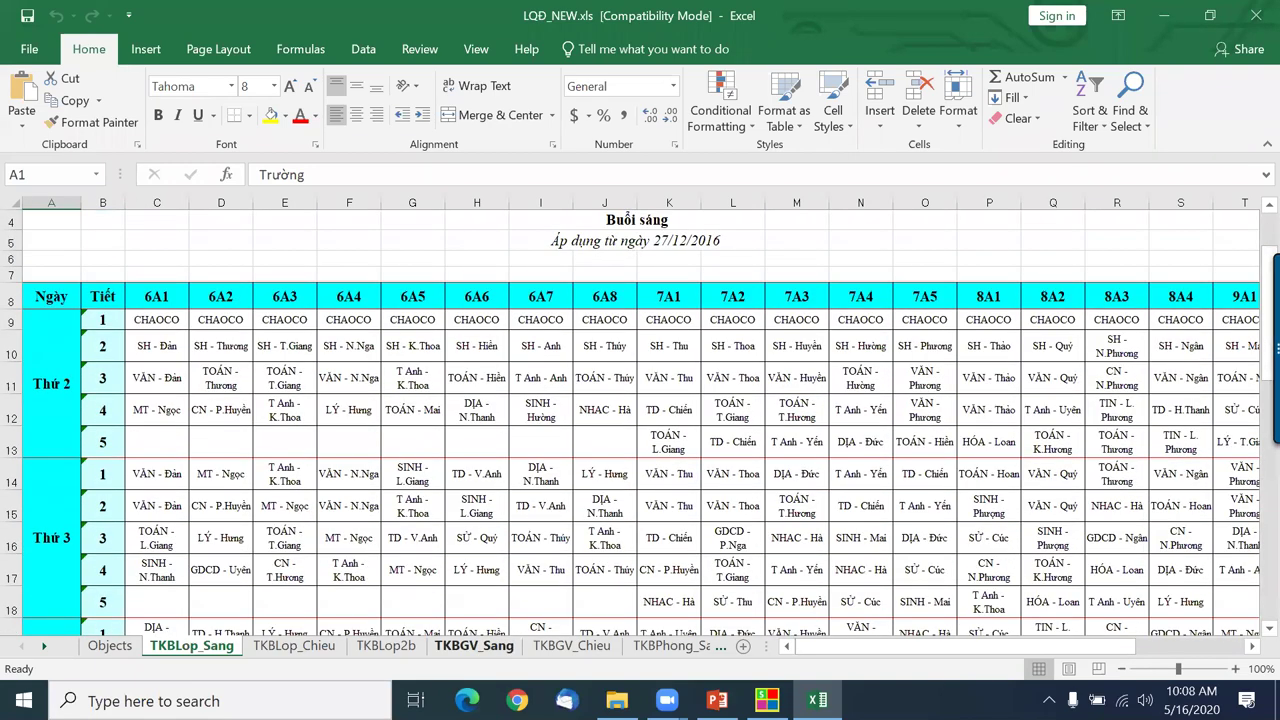
click(300, 647)
click(368, 648)
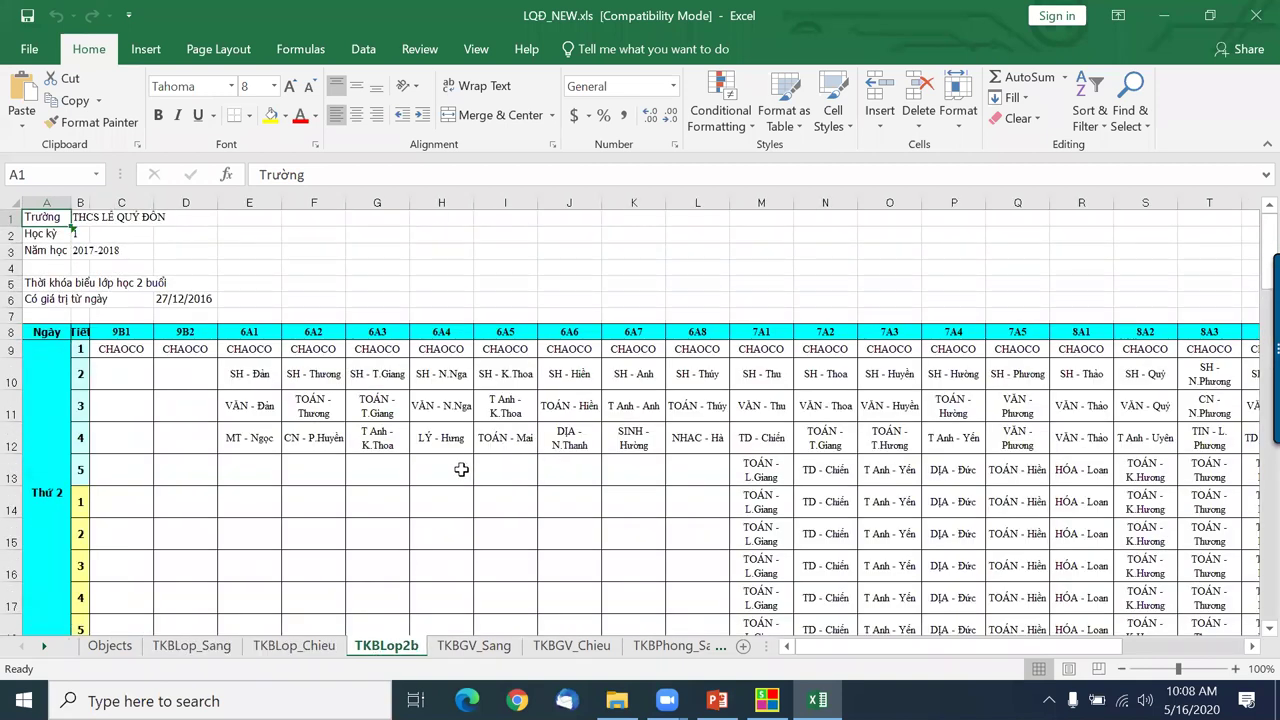
scroll(434, 471, down, 2)
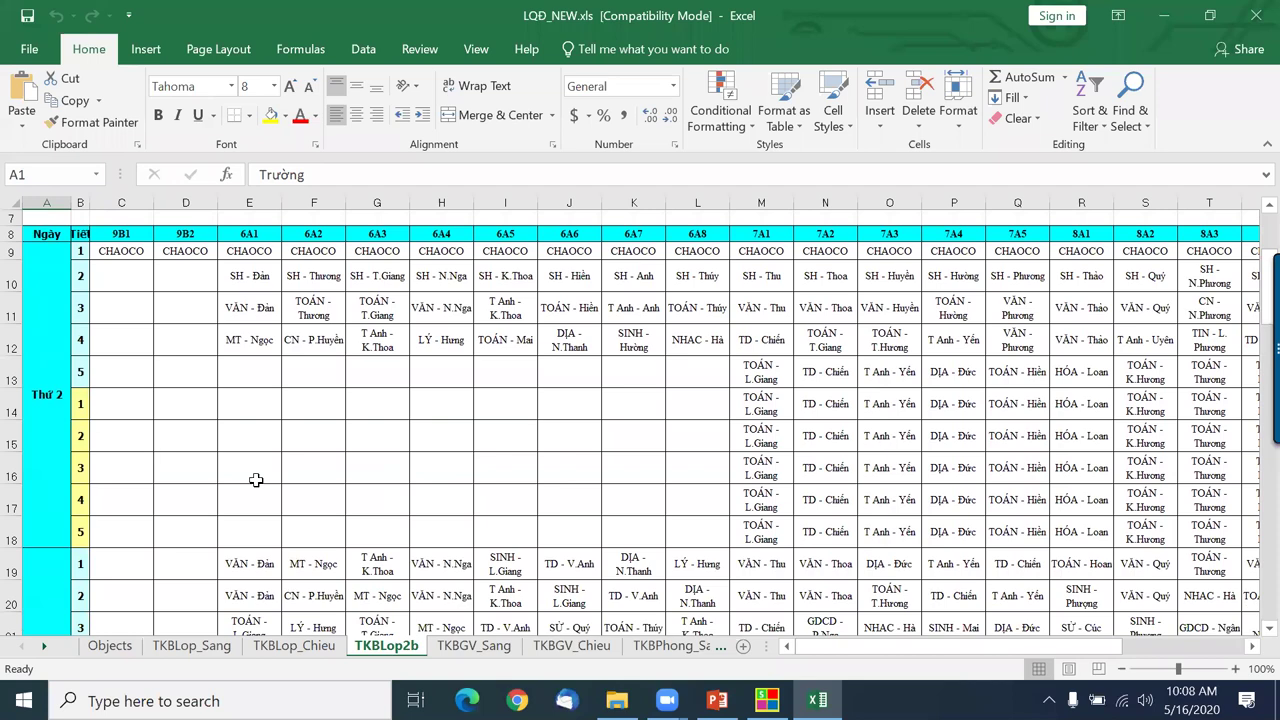
scroll(418, 544, down, 1)
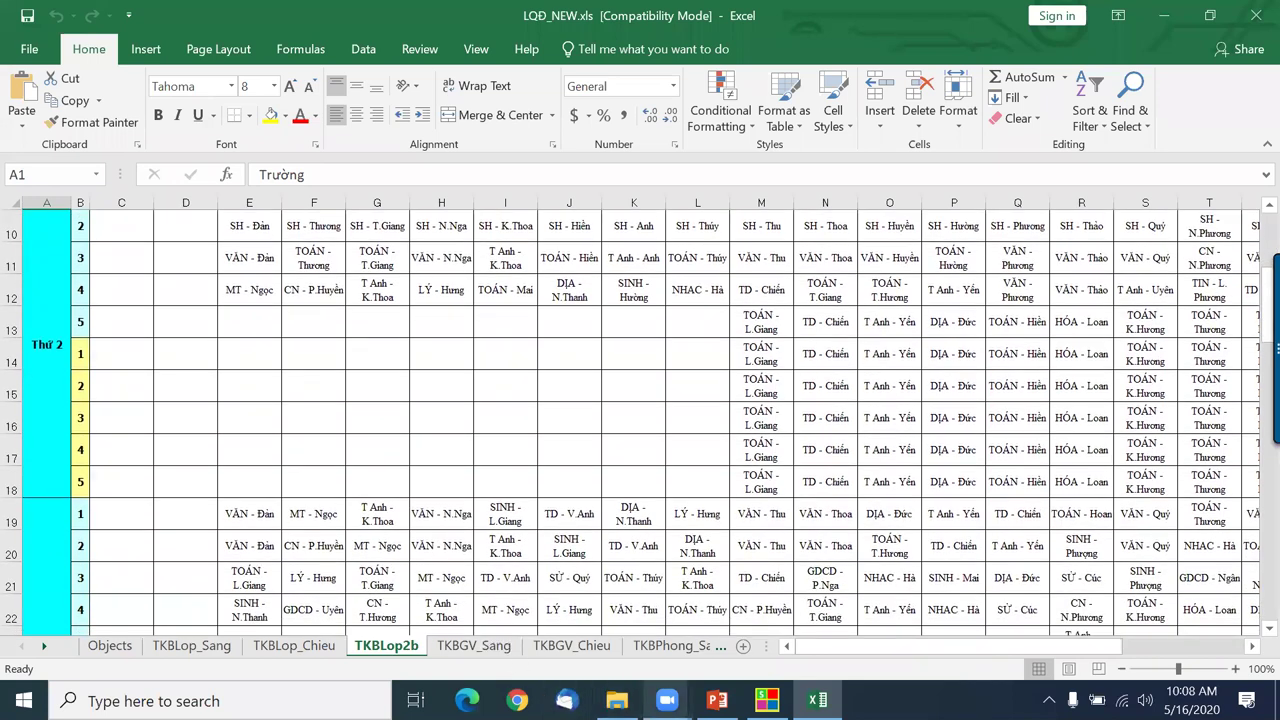
Examine the teachers' morning and afternoon timetables in the TKBGV_Sang and TKBGV_Chieu sheets.
click(474, 646)
scroll(464, 483, down, 3)
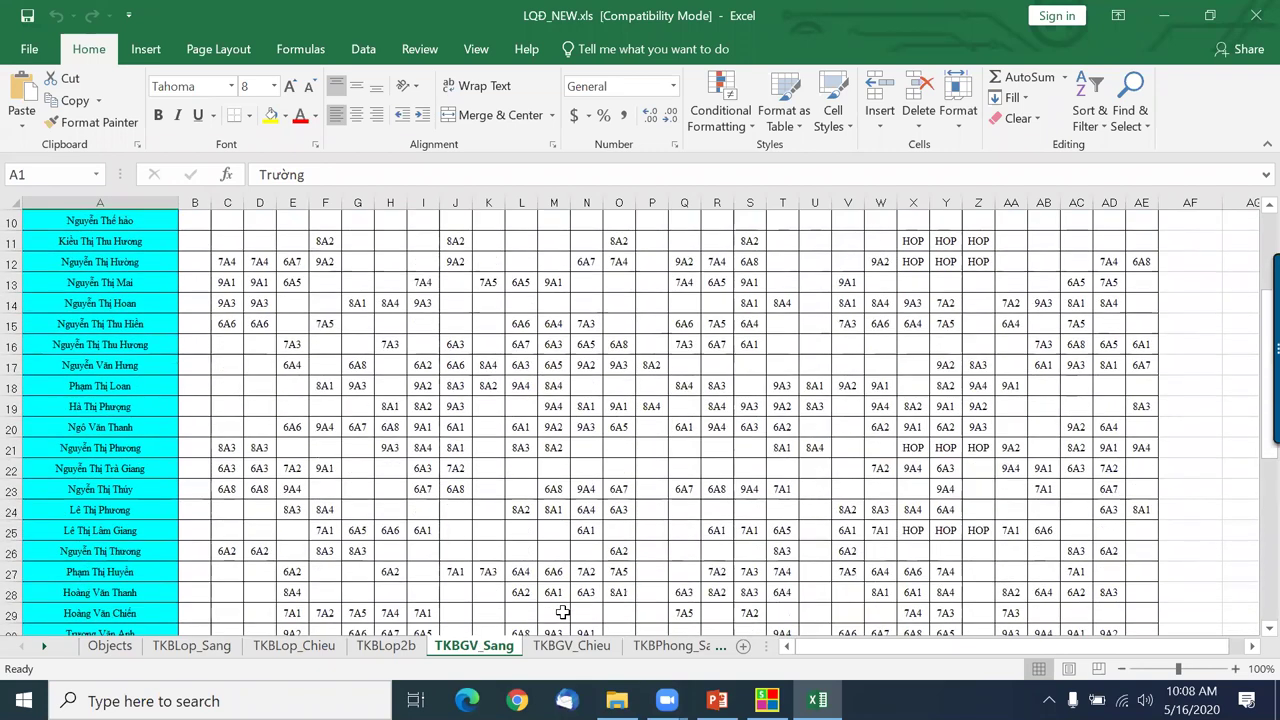
click(578, 647)
scroll(570, 491, down, 1)
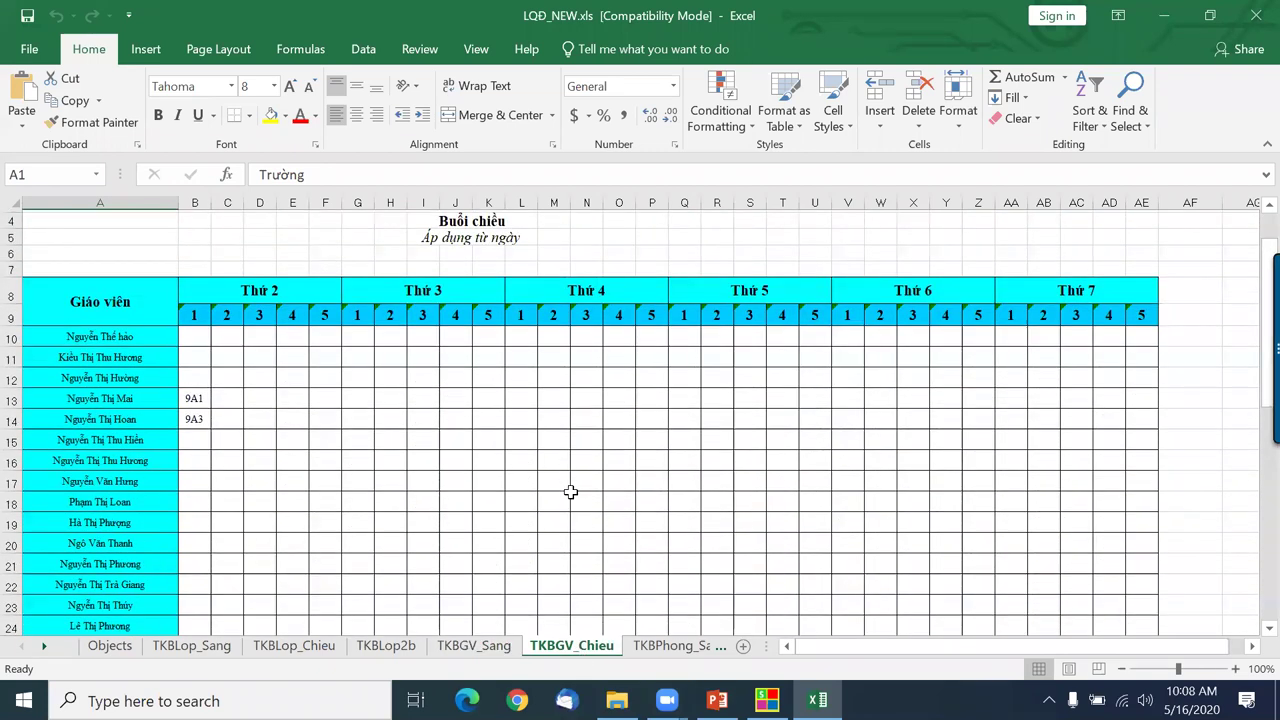
scroll(570, 491, down, 1)
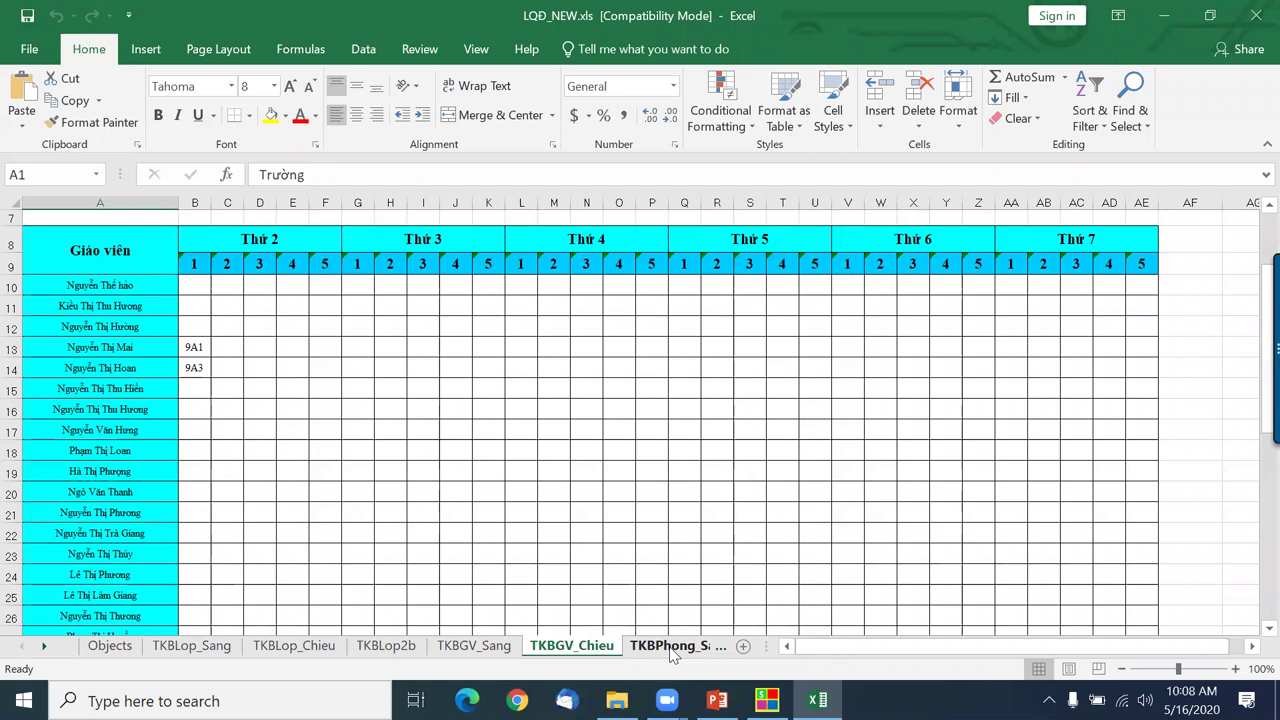
Examine the combined morning and afternoon teacher timetable in the TKBGV_SC sheet.
click(44, 646)
click(44, 647)
click(44, 647)
click(44, 647)
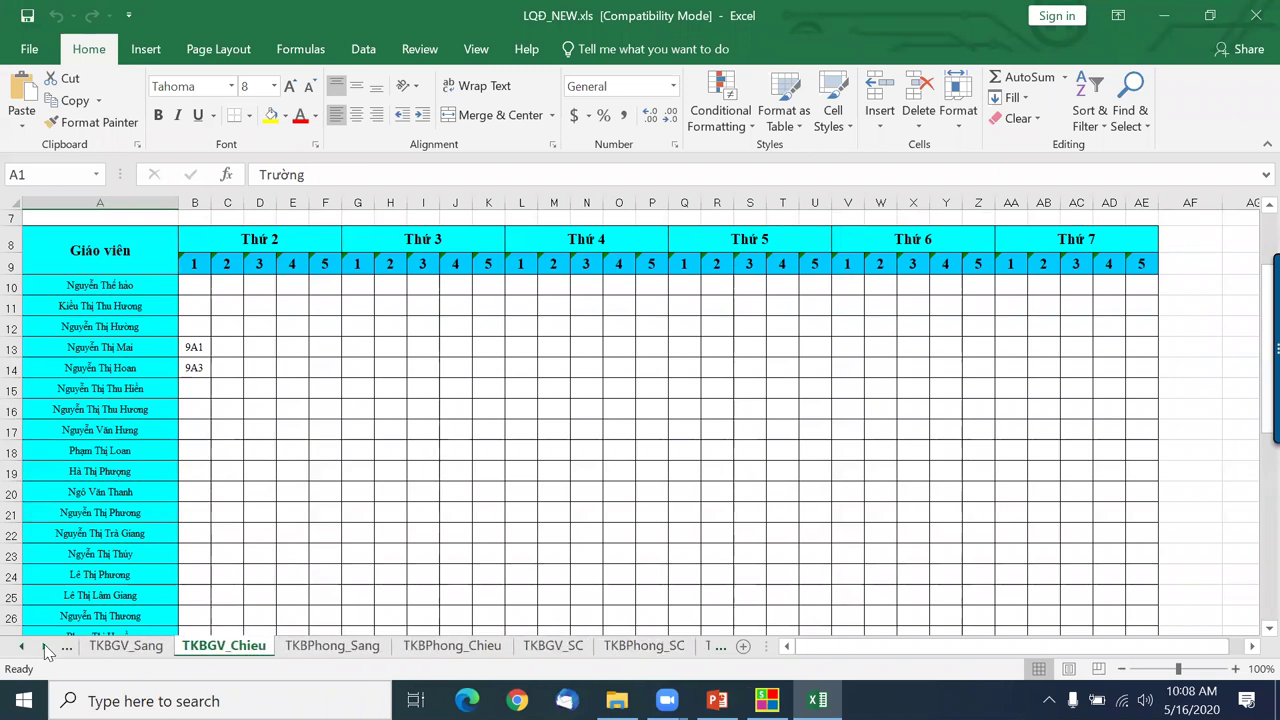
click(552, 646)
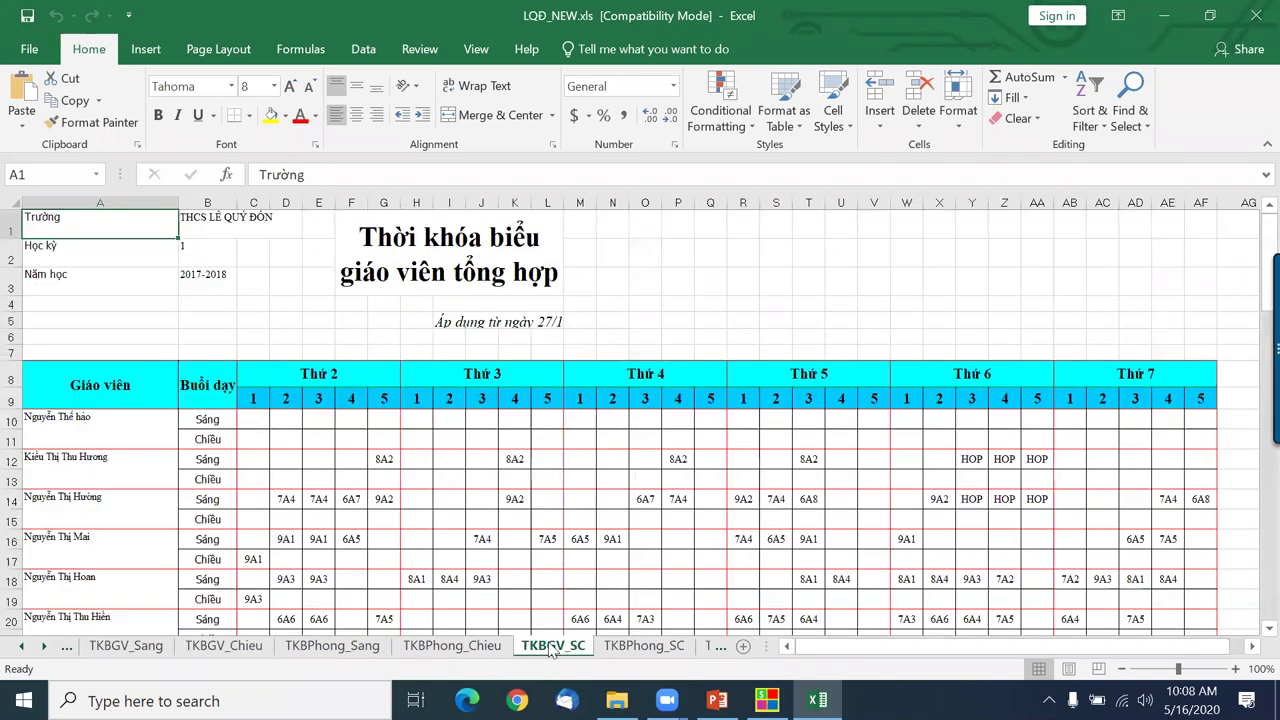
scroll(580, 450, down, 6)
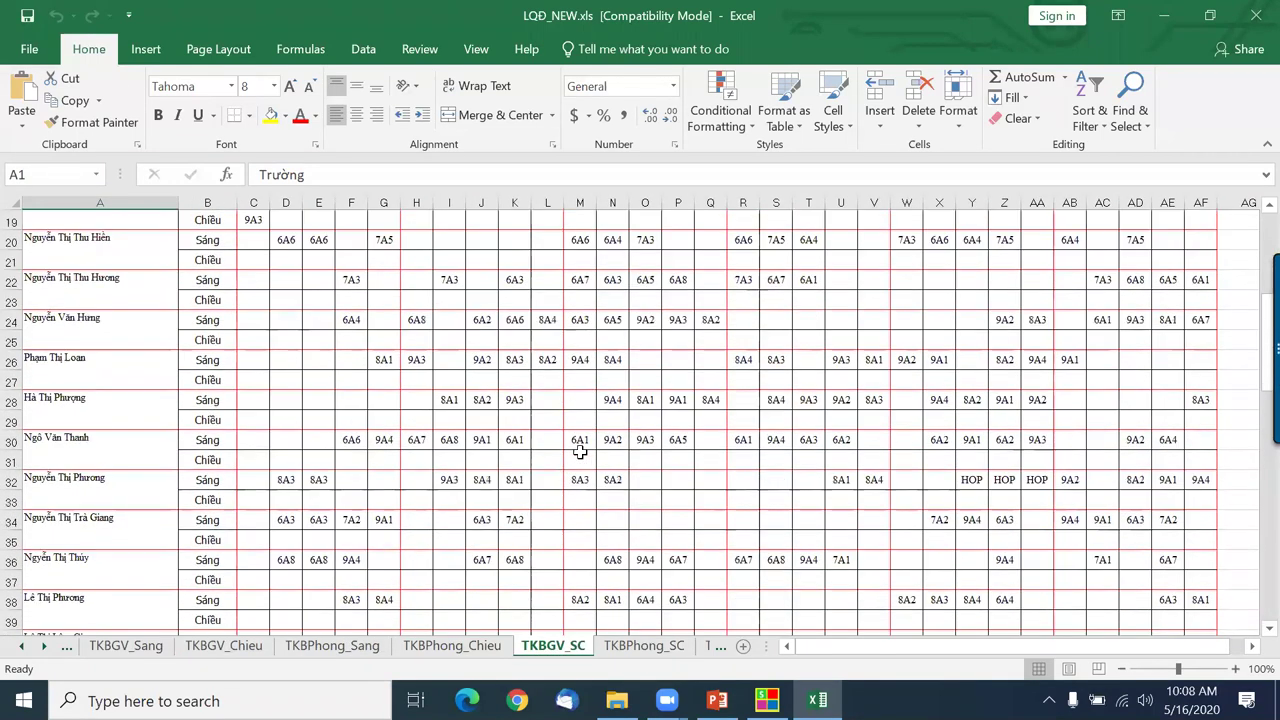
Examine the individual class timetables in the TKBLop sheet and the individual teacher timetables in the TKBGiaovien sheet.
click(44, 647)
click(44, 647)
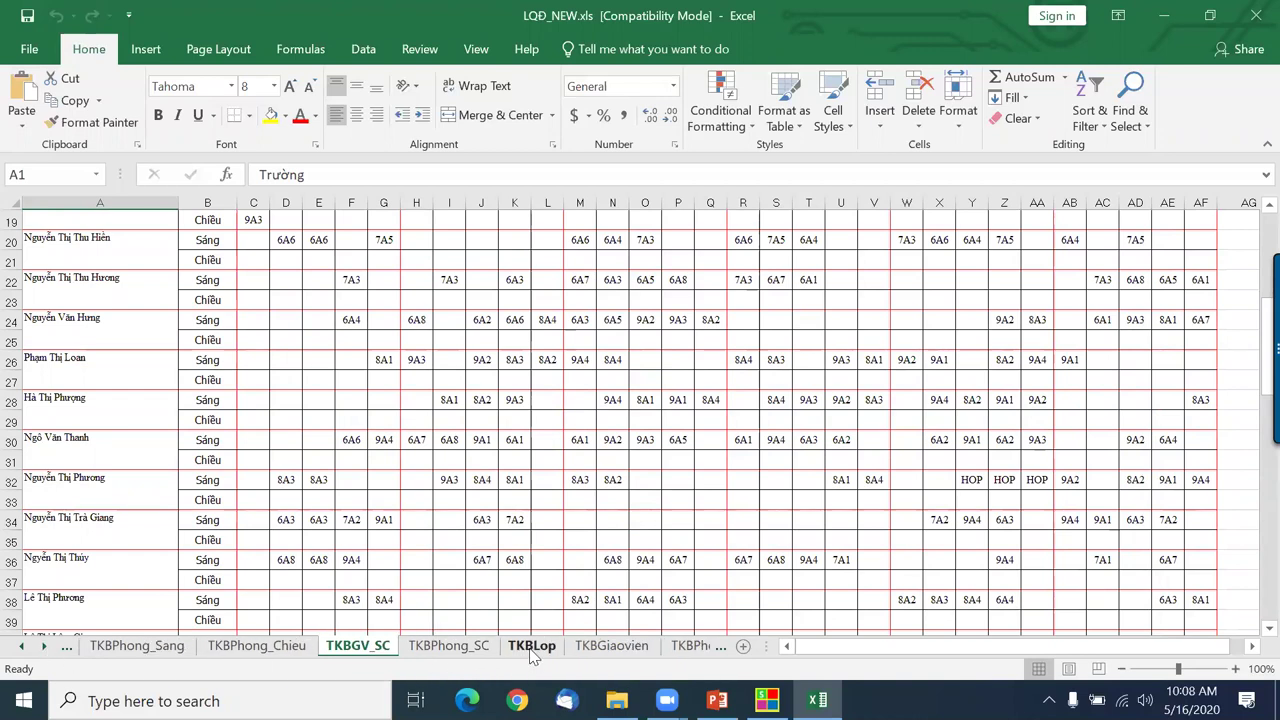
click(531, 646)
scroll(494, 463, down, 10)
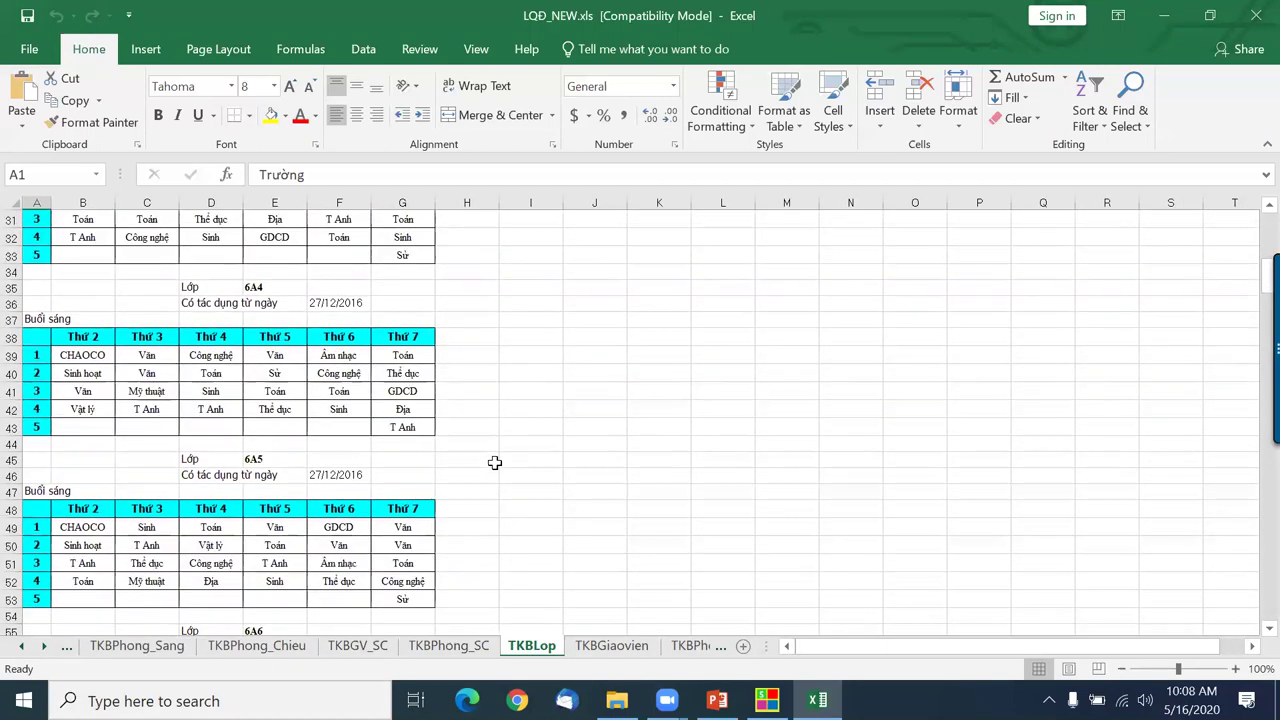
scroll(494, 463, down, 9)
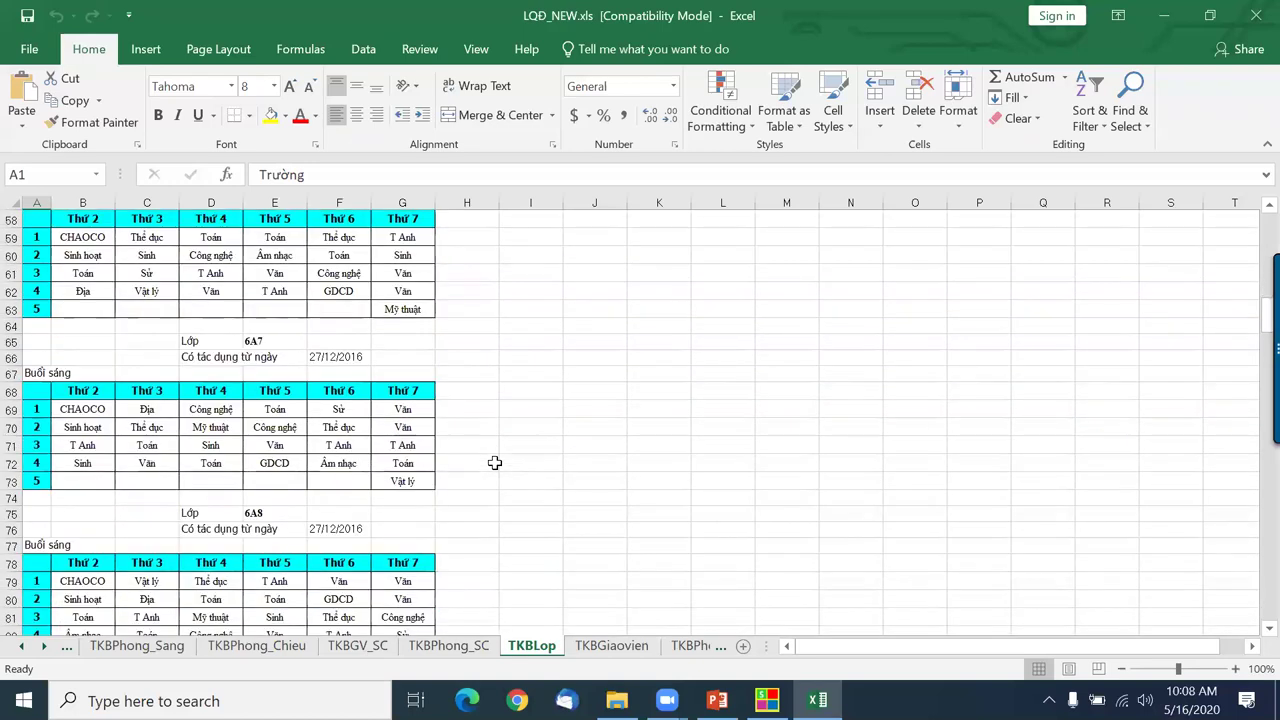
scroll(494, 463, down, 3)
click(612, 647)
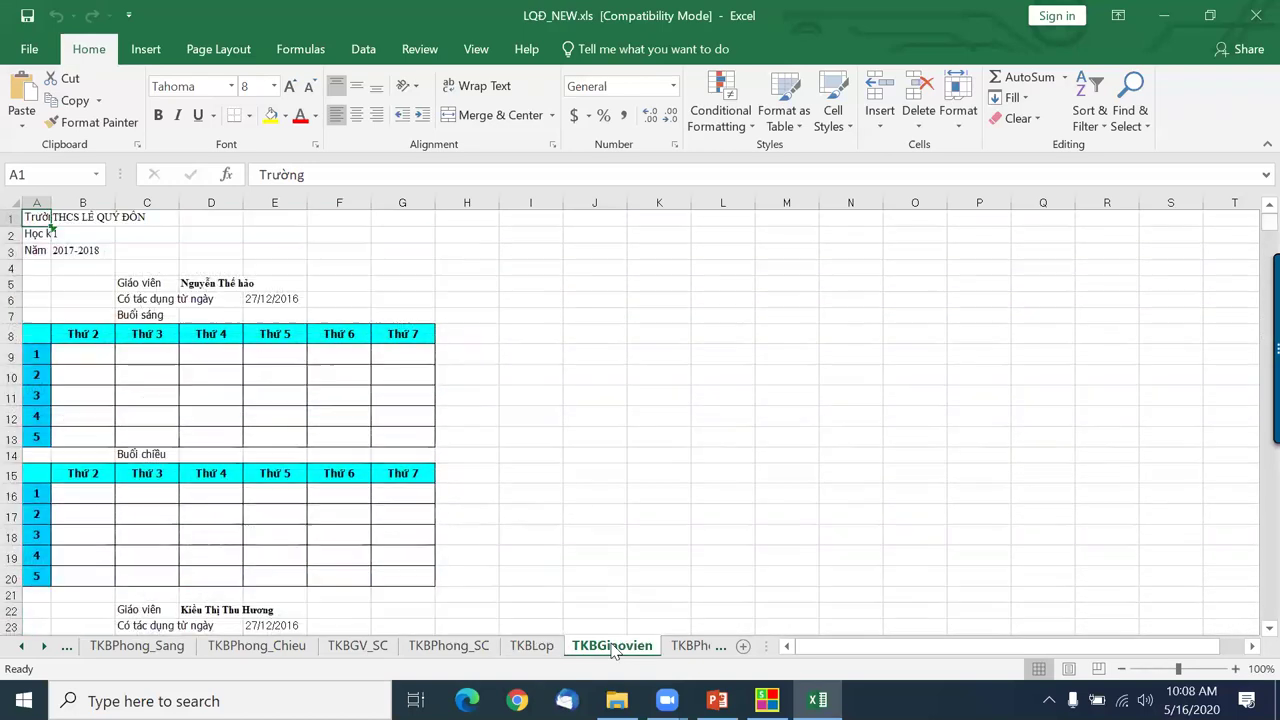
scroll(530, 424, down, 9)
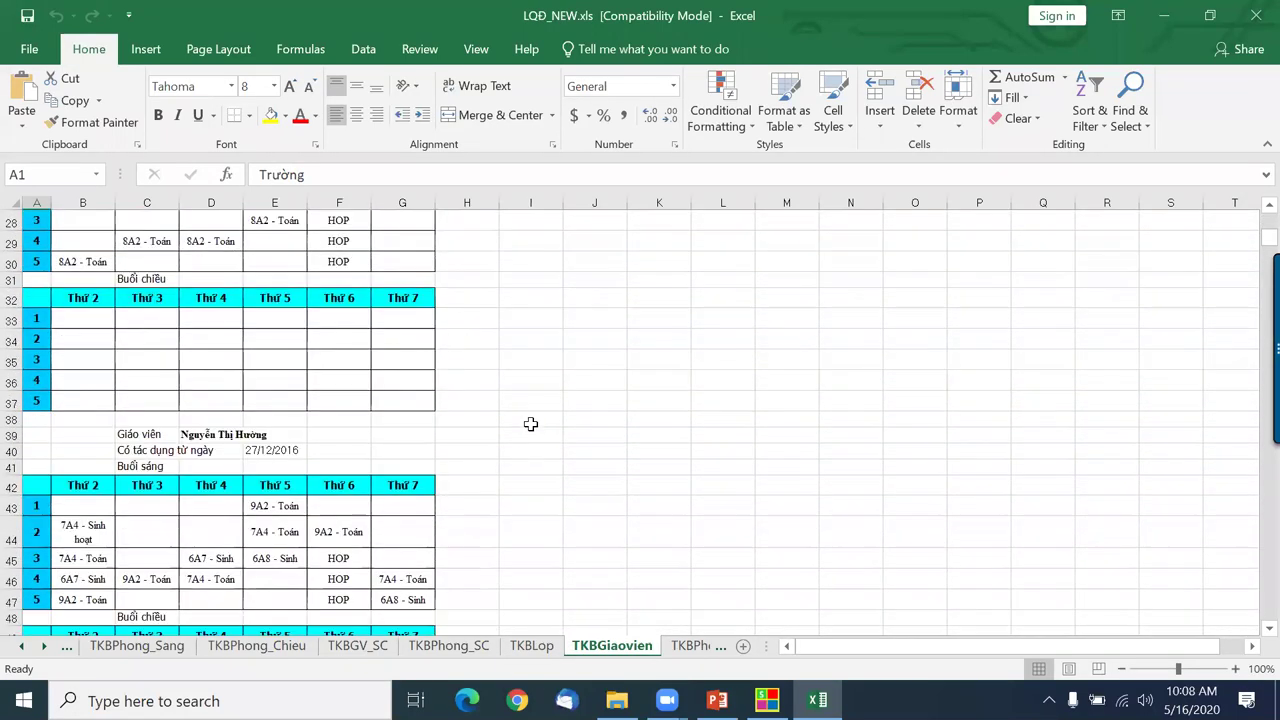
scroll(331, 580, down, 2)
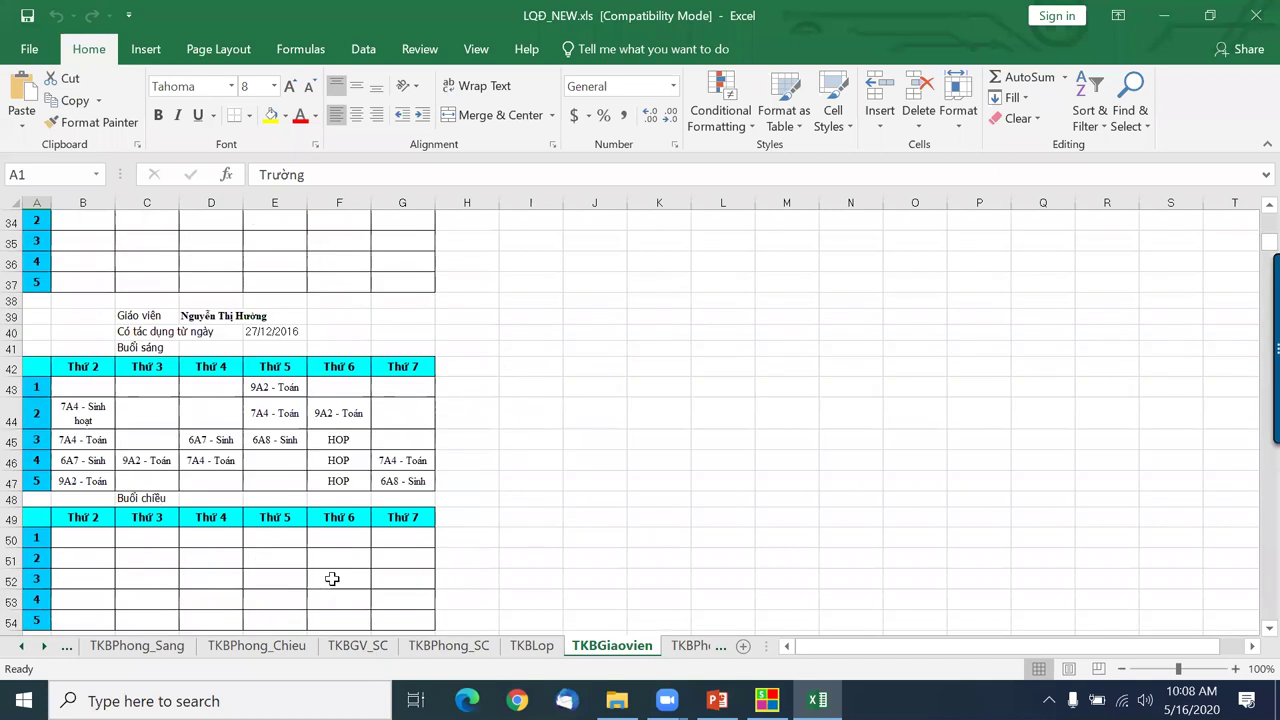
Examine the teaching assignment tables in the PCGD_sang, PCGD_Mau1, PCGD_Mau2 and PCGD_Mau3 sheets.
click(42, 647)
click(42, 647)
click(42, 647)
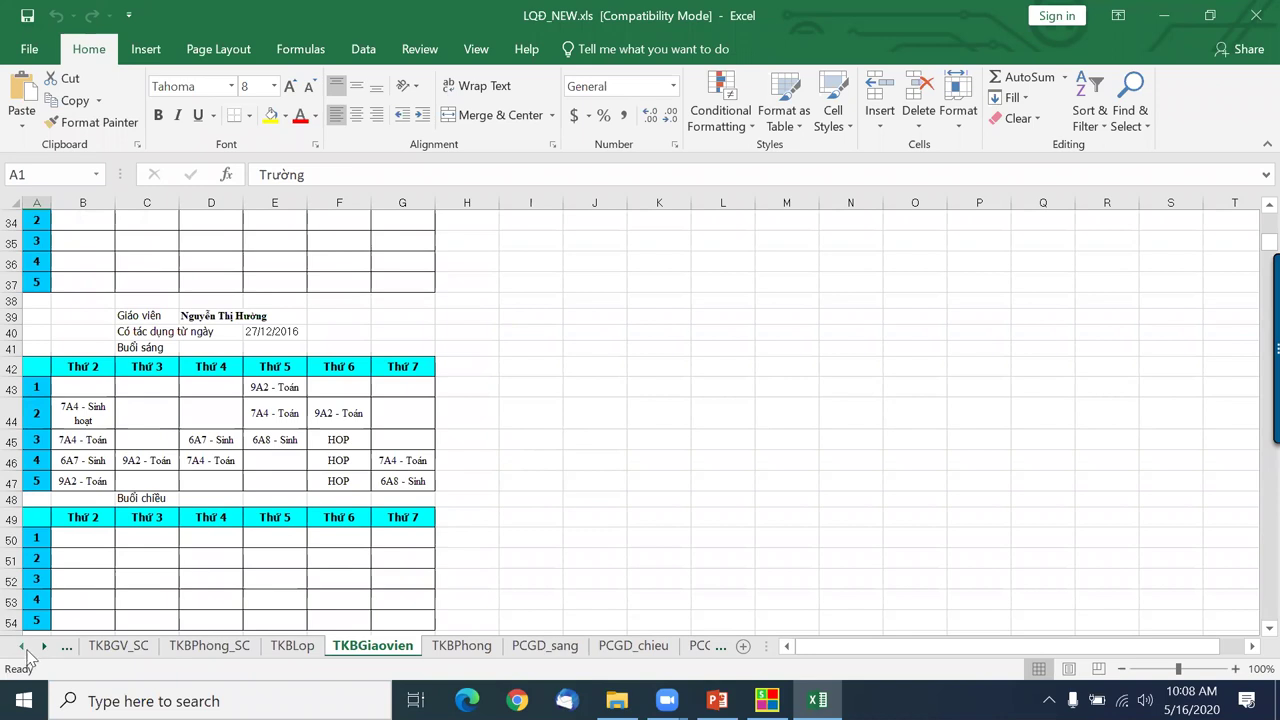
click(42, 647)
click(42, 647)
click(42, 647)
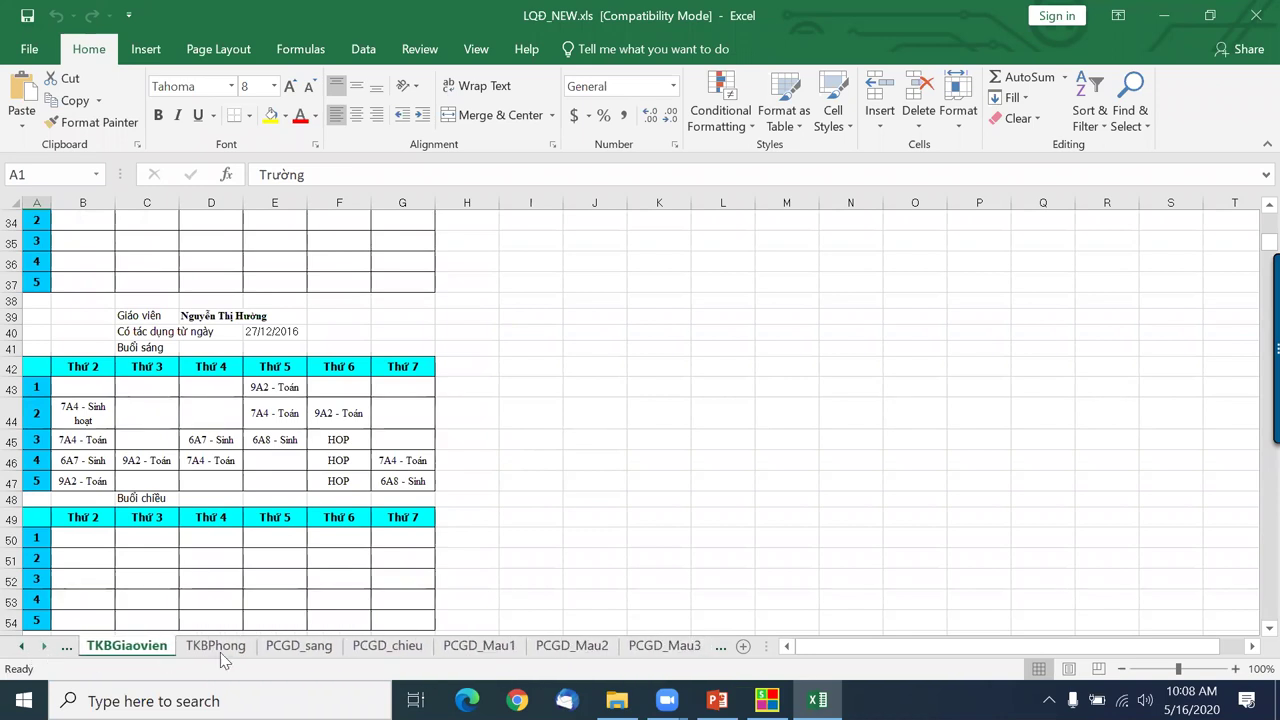
click(303, 647)
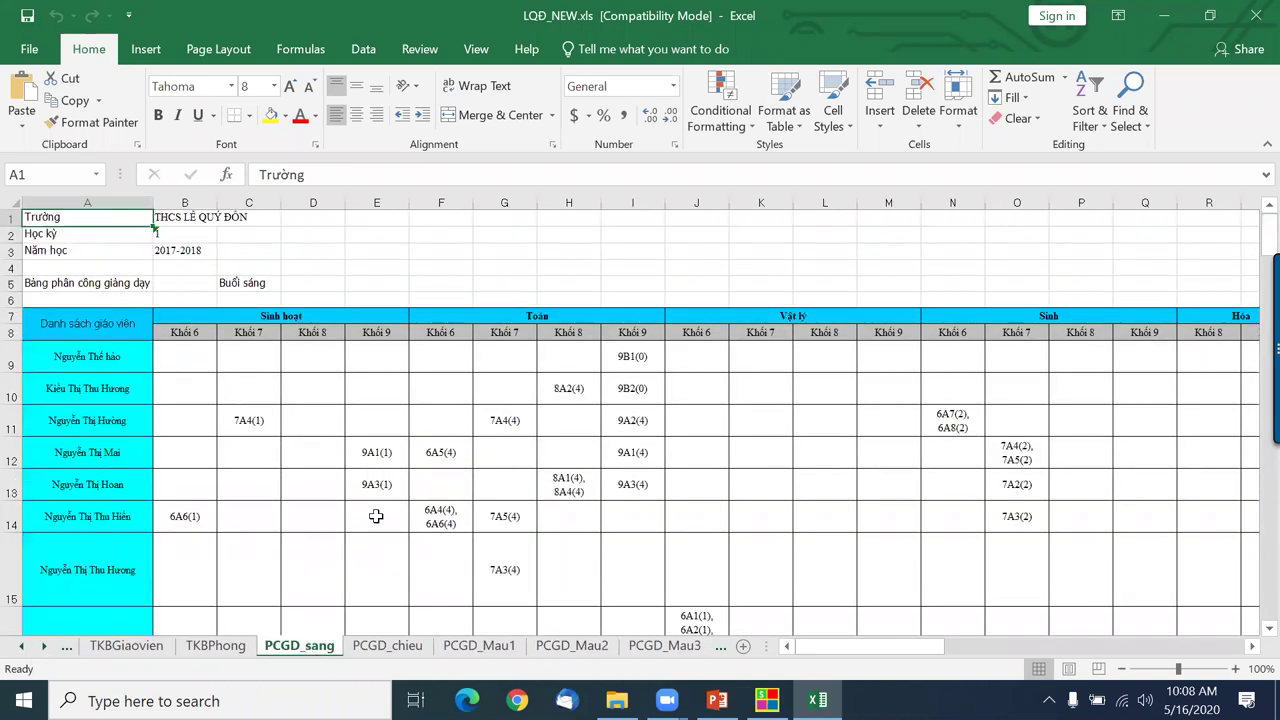
scroll(377, 510, down, 7)
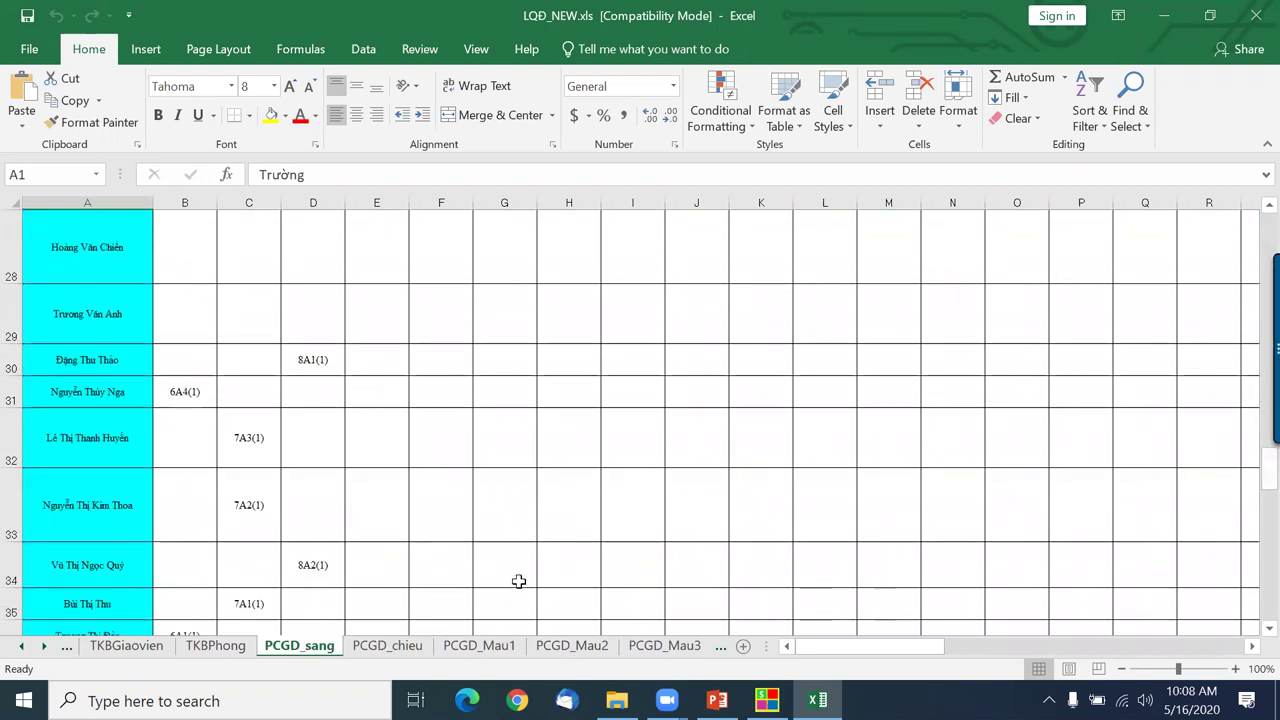
click(480, 646)
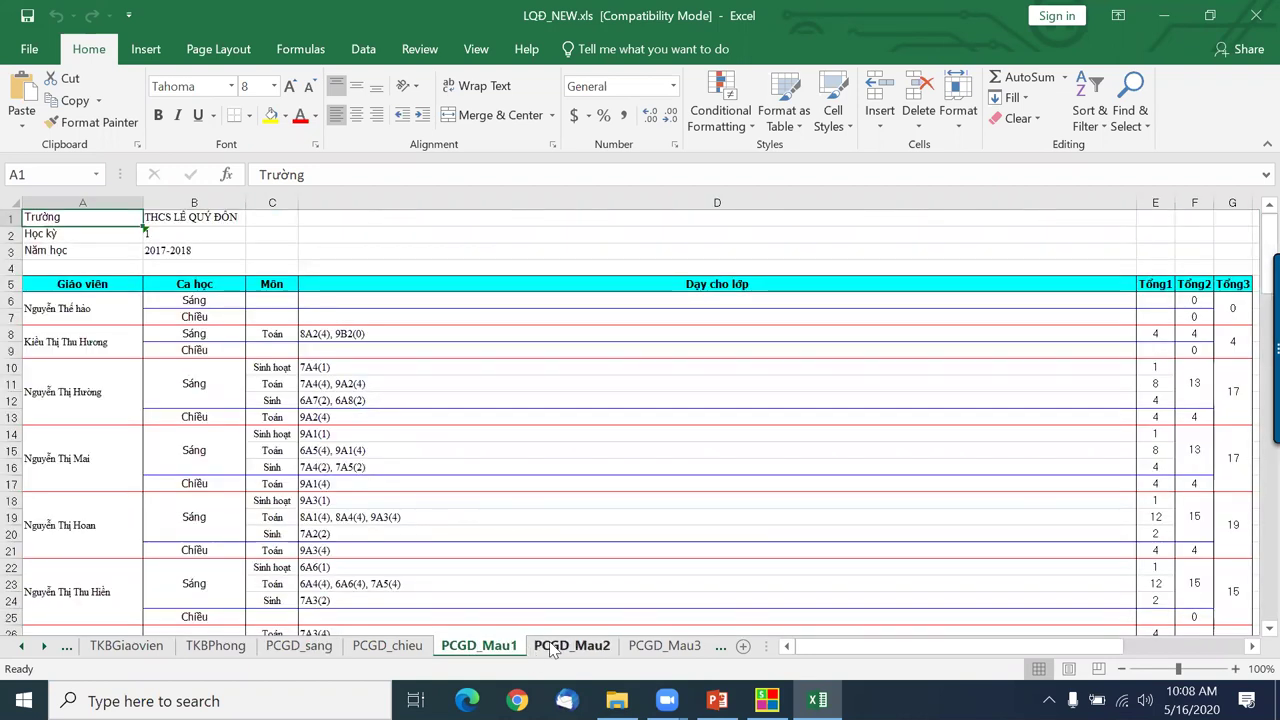
click(600, 647)
click(624, 648)
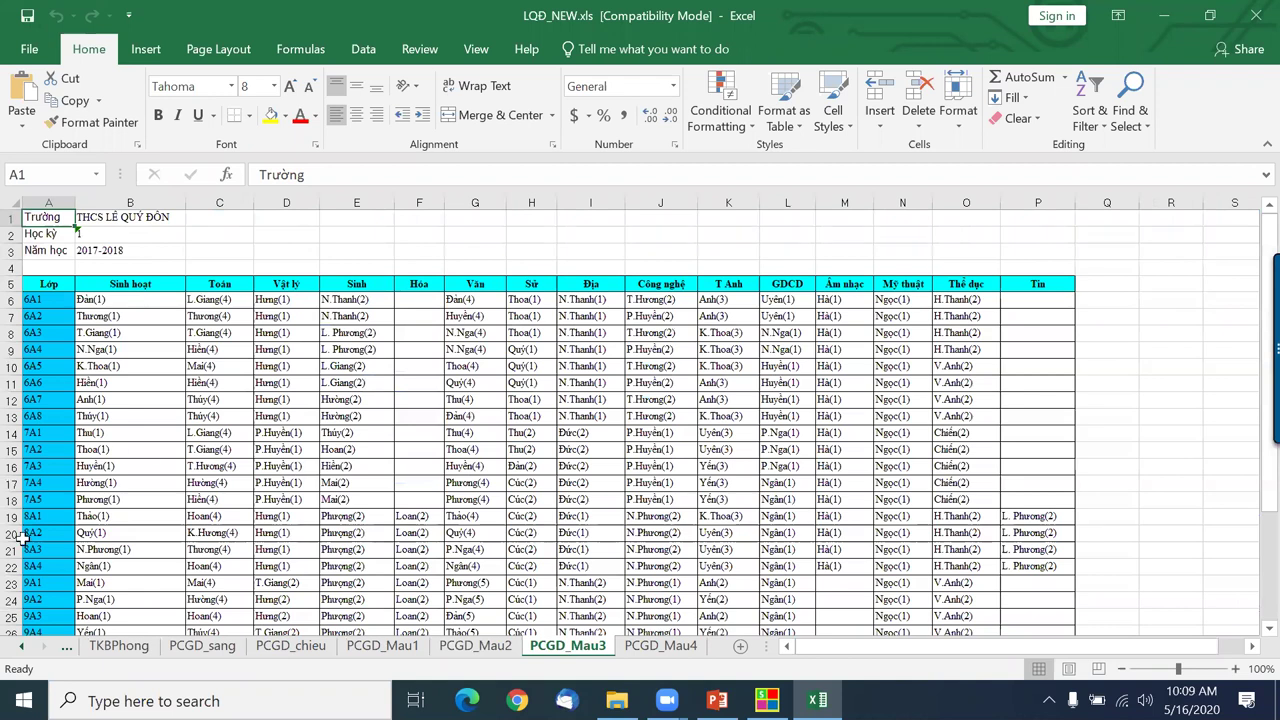
click(23, 647)
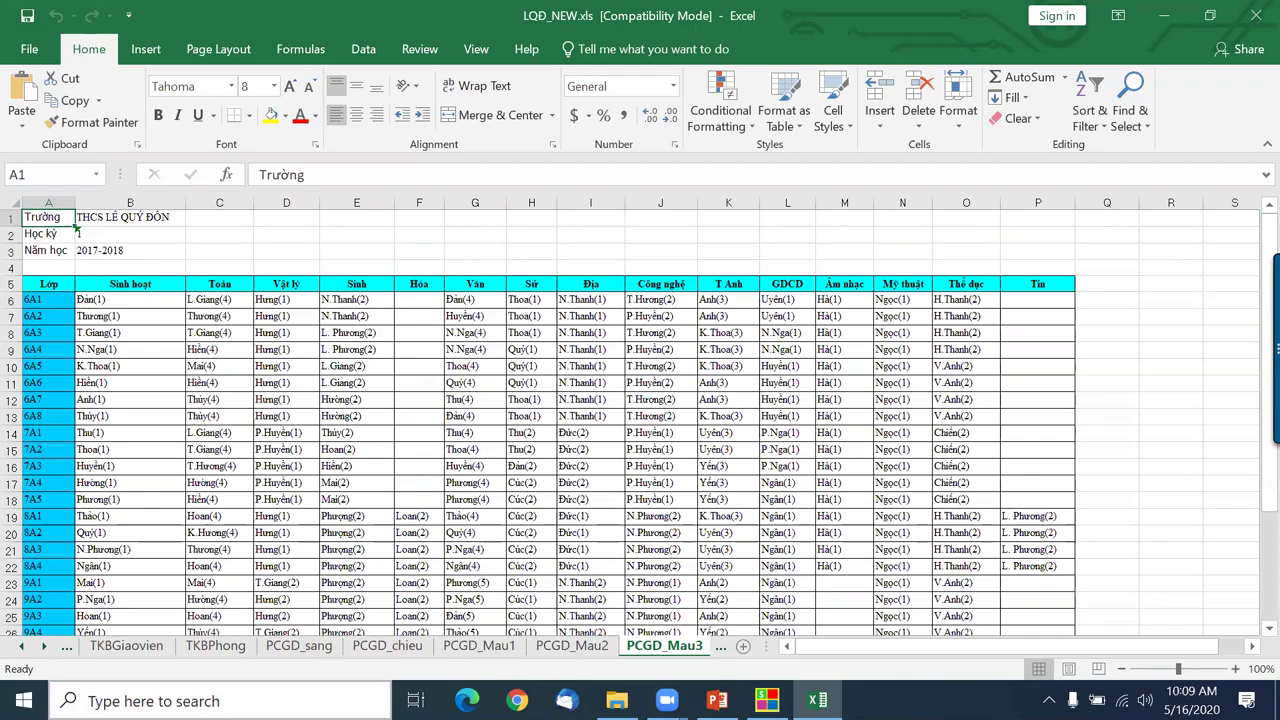
Switch to School Timetable System and run the data logic check (Kiểm tra logic dữ liệu) on the timetable file.
click(767, 700)
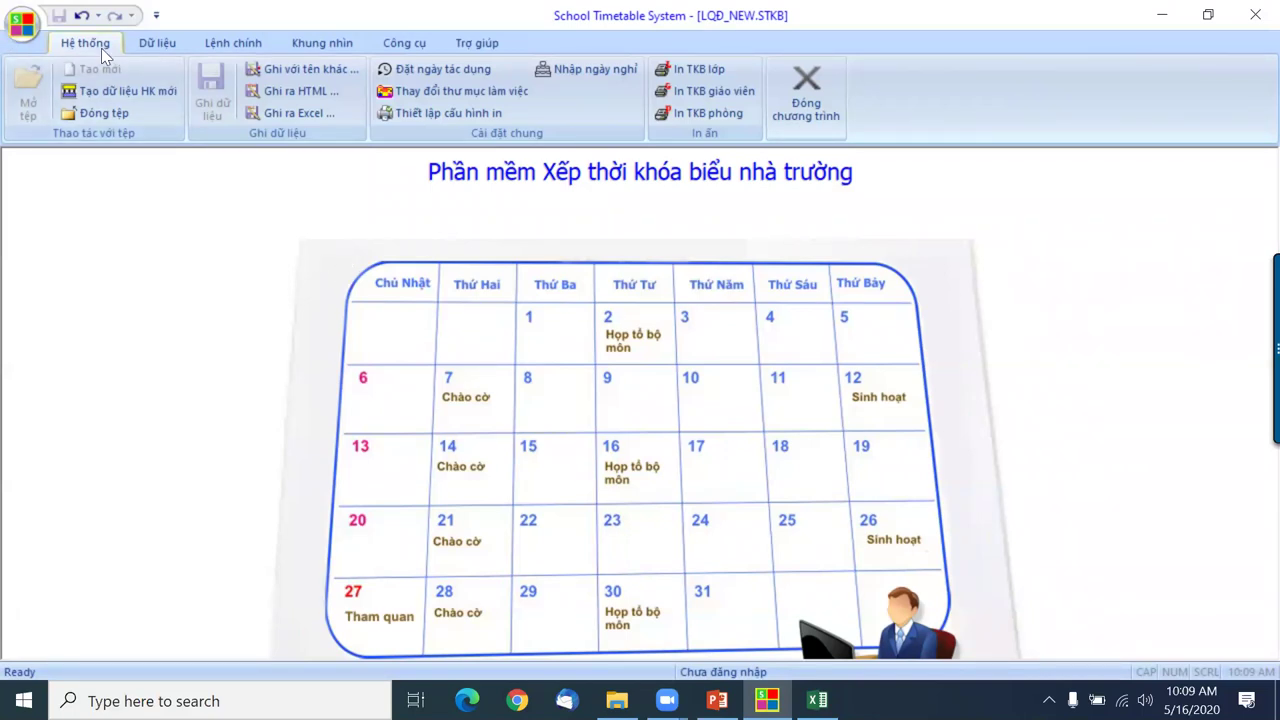
click(232, 44)
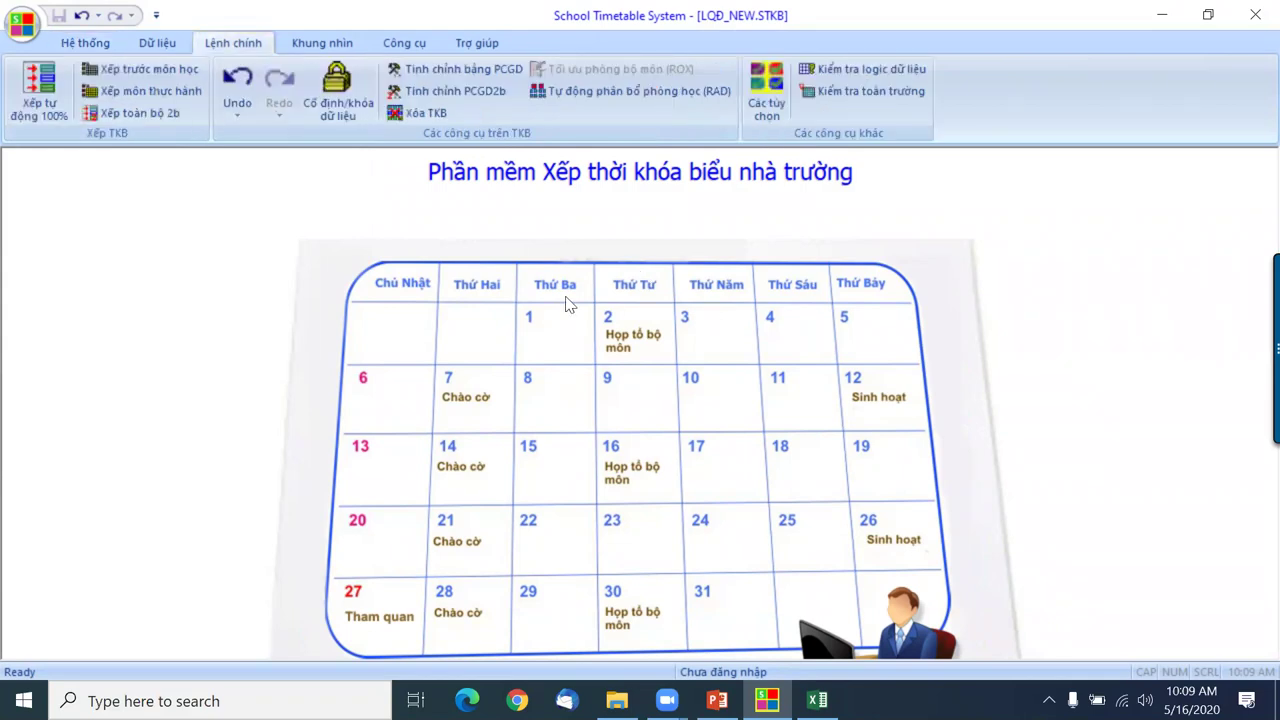
click(849, 70)
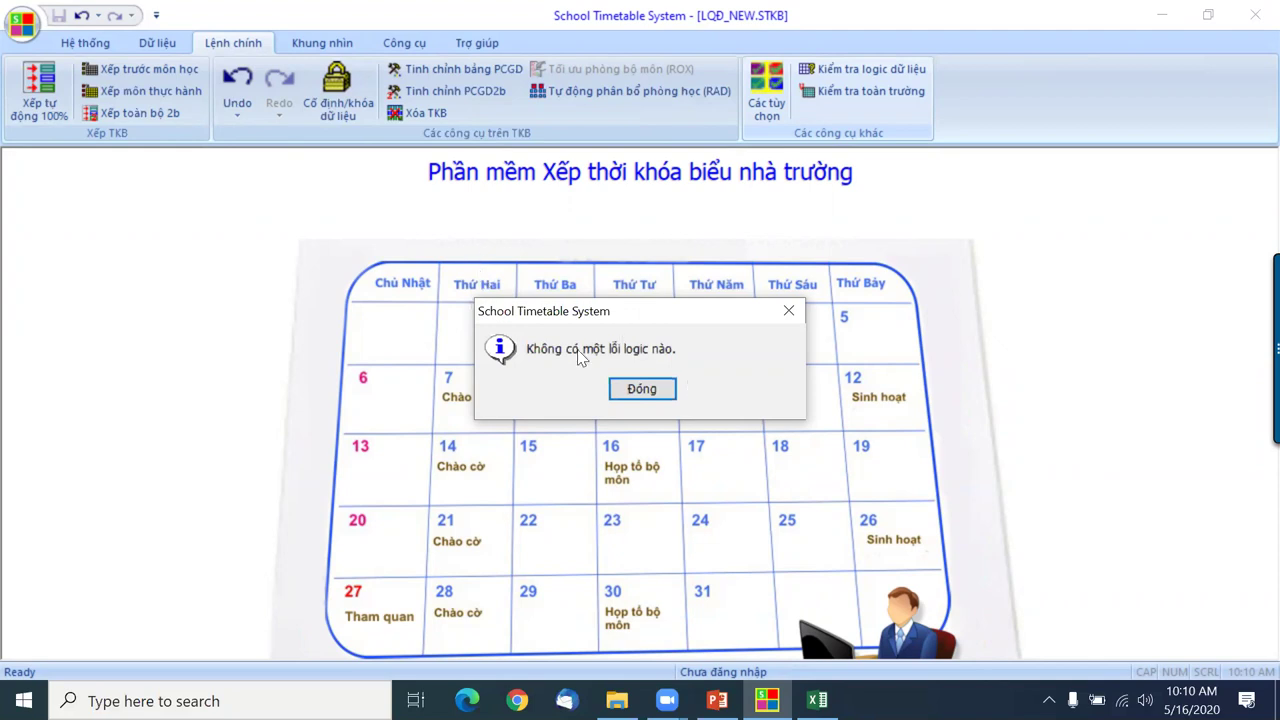
click(650, 390)
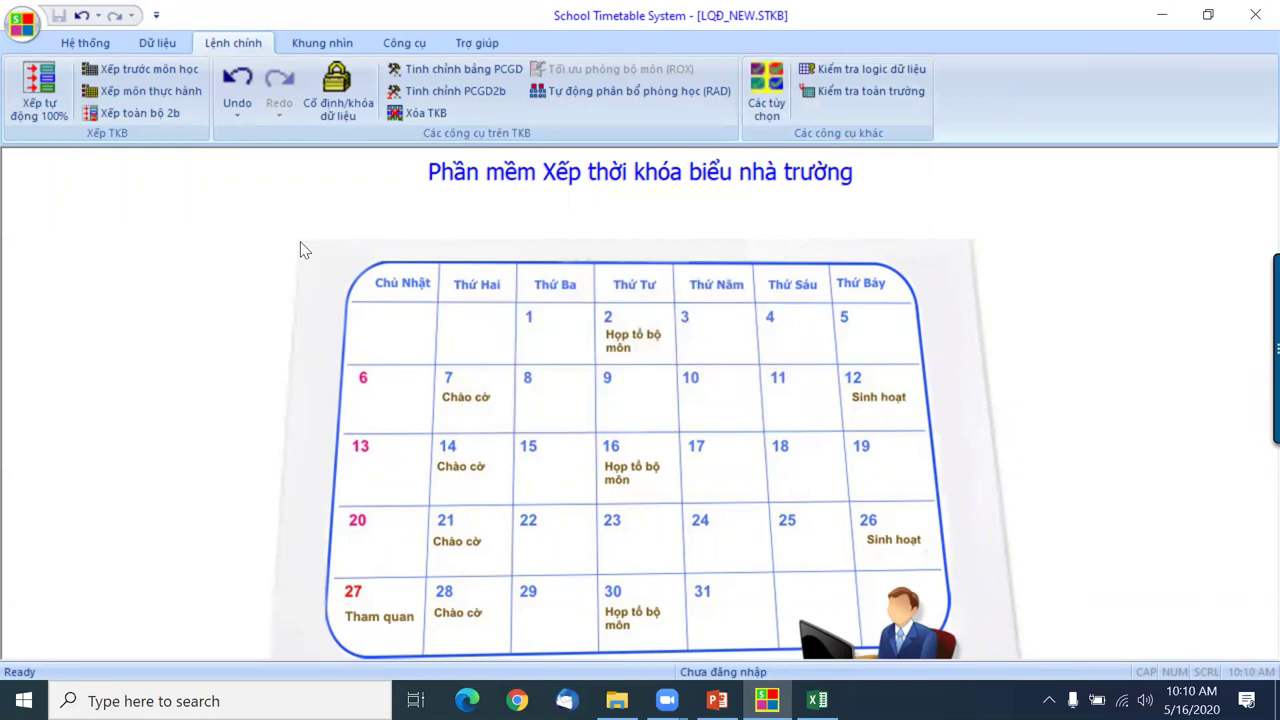
click(318, 42)
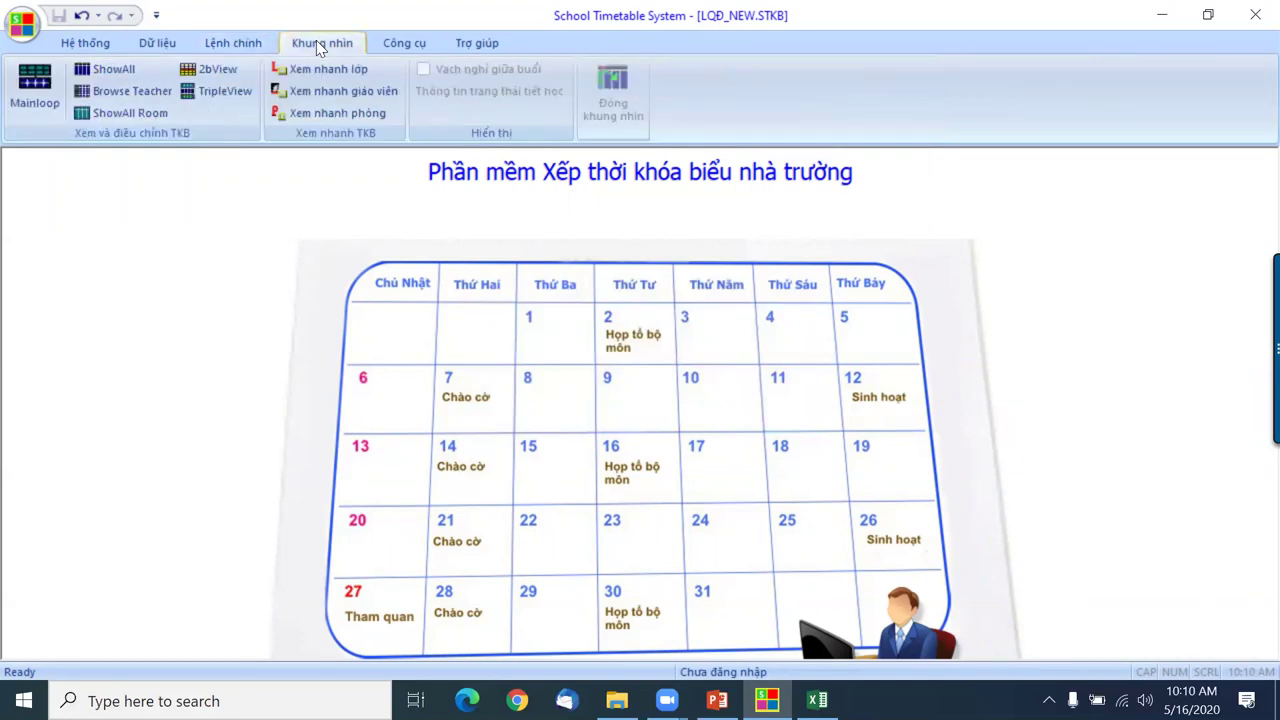
click(48, 93)
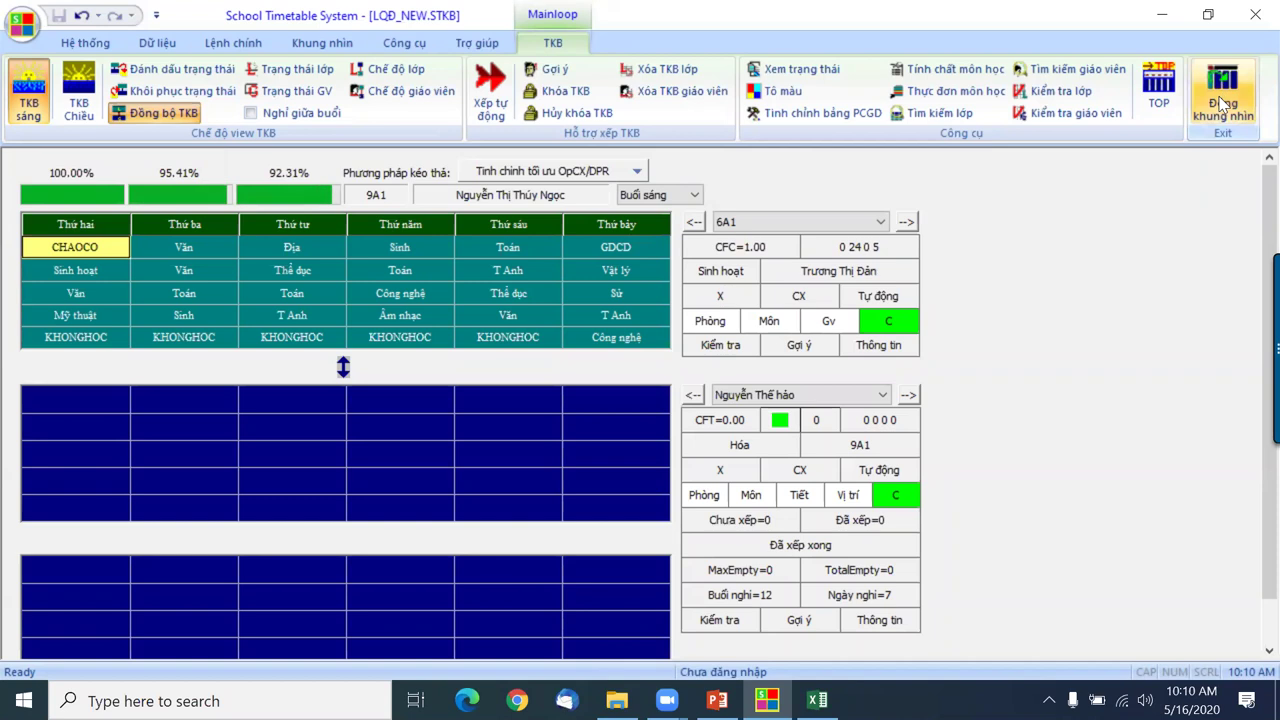
click(1225, 95)
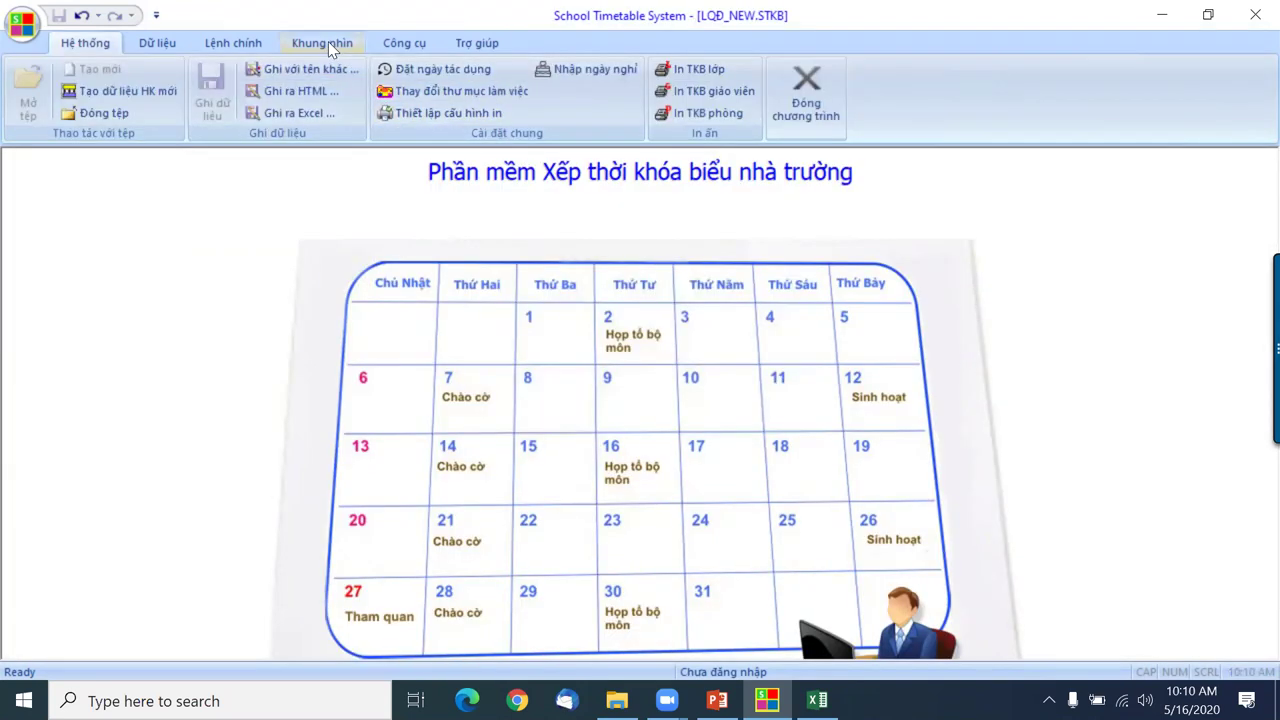
Set the timetable display (Thể hiện TKB) to 7 days (7 ngày) in the view options.
click(238, 44)
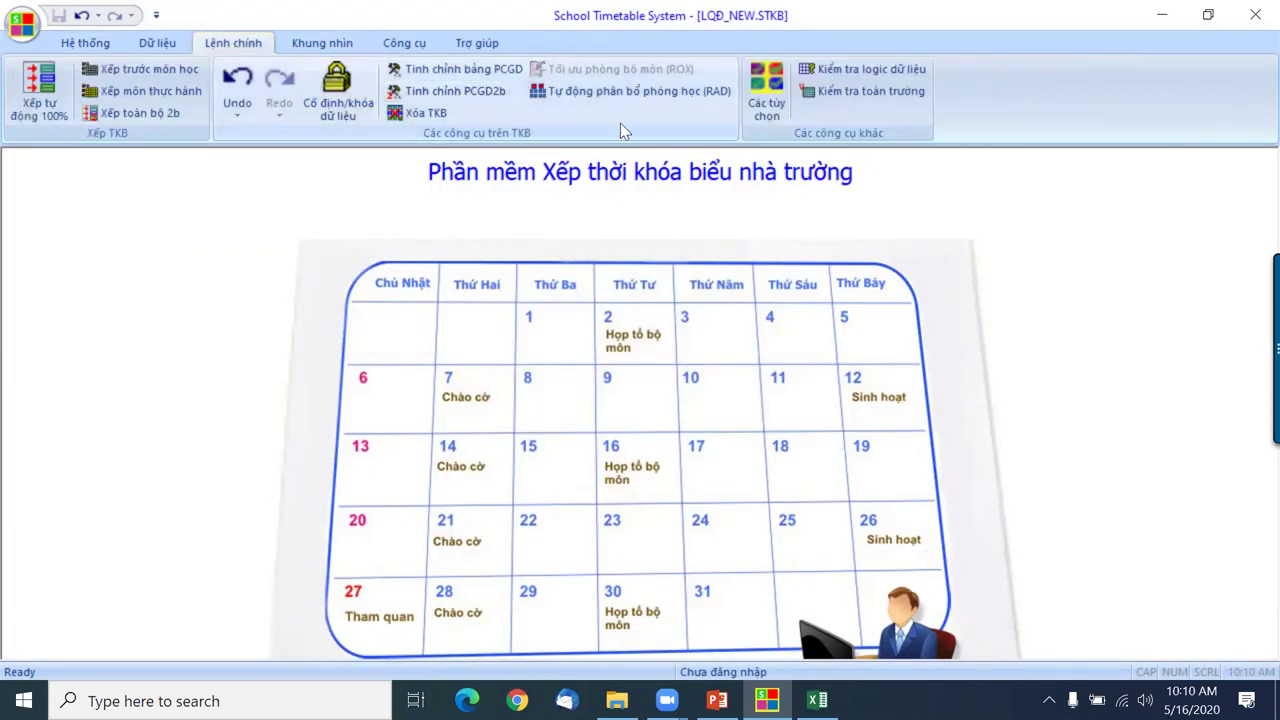
click(772, 112)
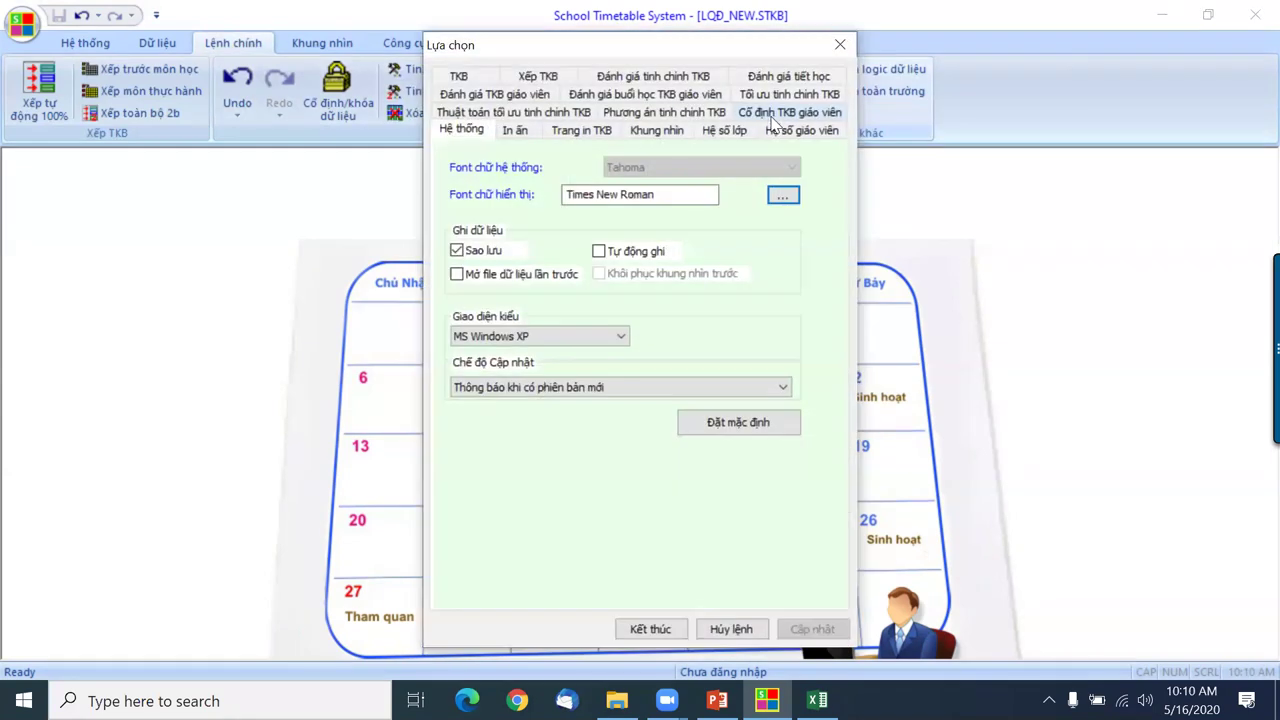
click(659, 130)
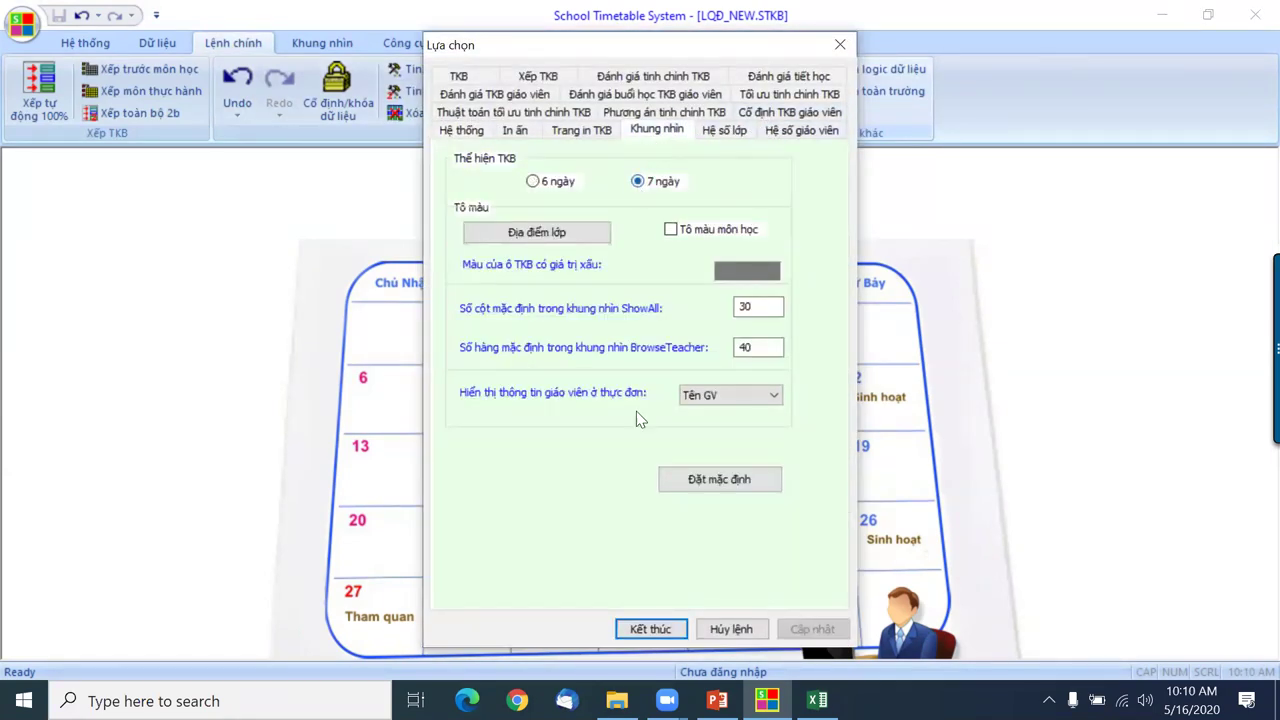
click(648, 629)
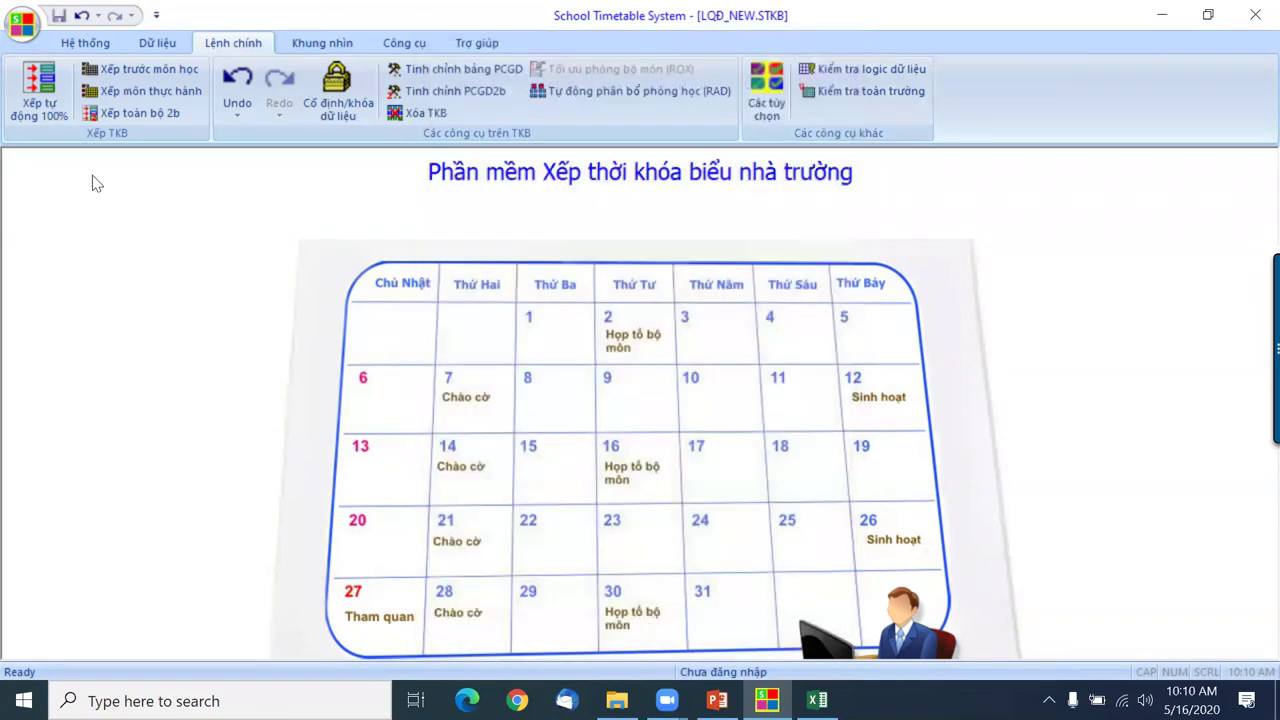
Reopen the Mainloop view and remove the KHONGHOC entries from all five Sunday (CN) morning periods of class 6A1.
click(308, 46)
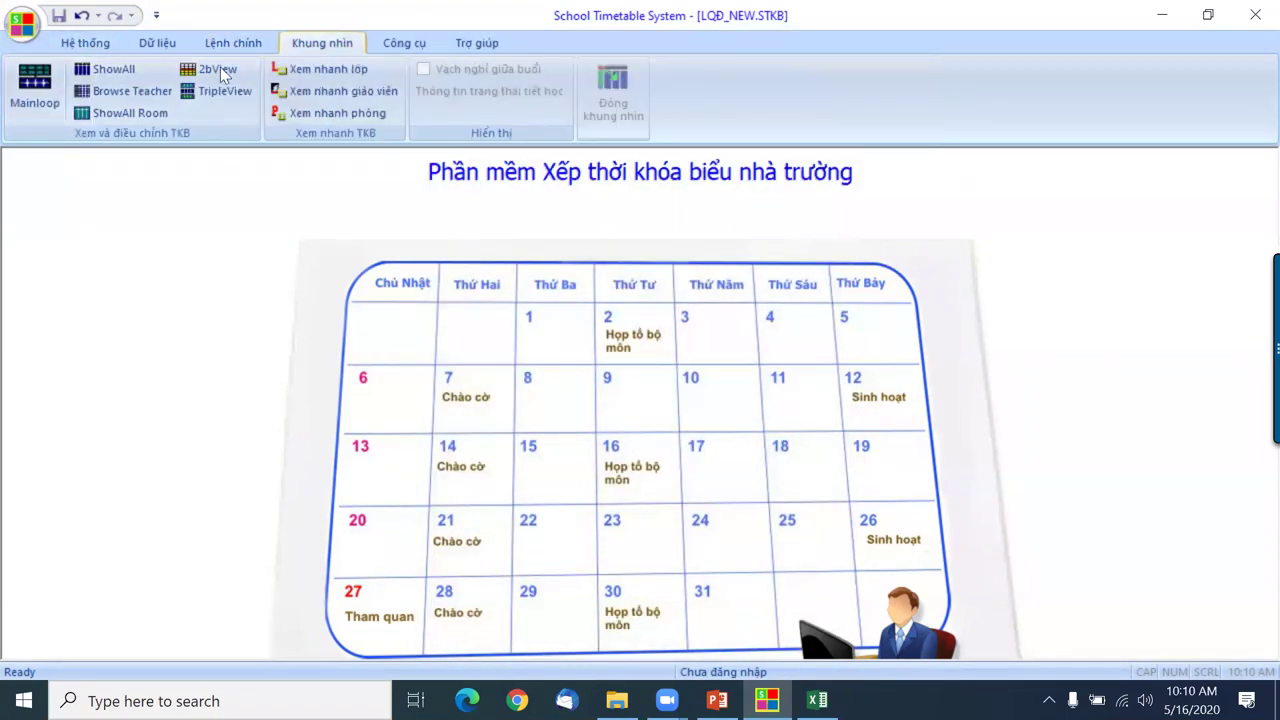
click(30, 90)
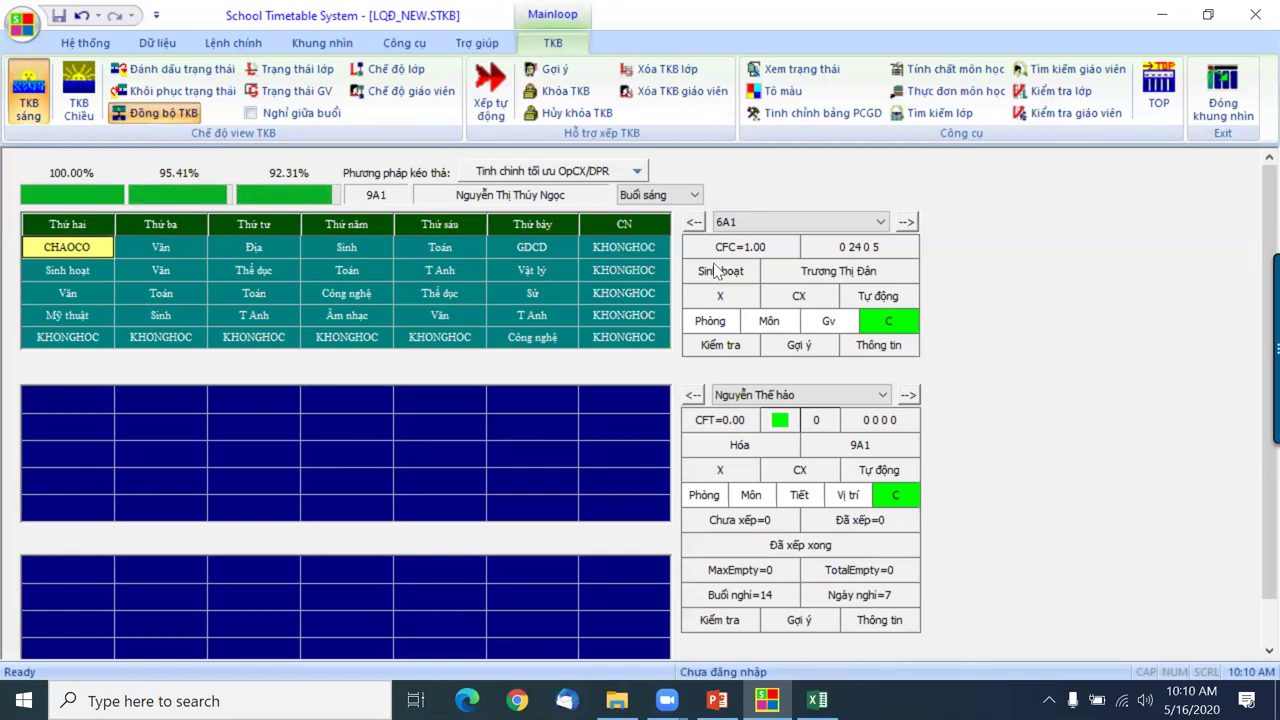
right_click(624, 252)
click(655, 338)
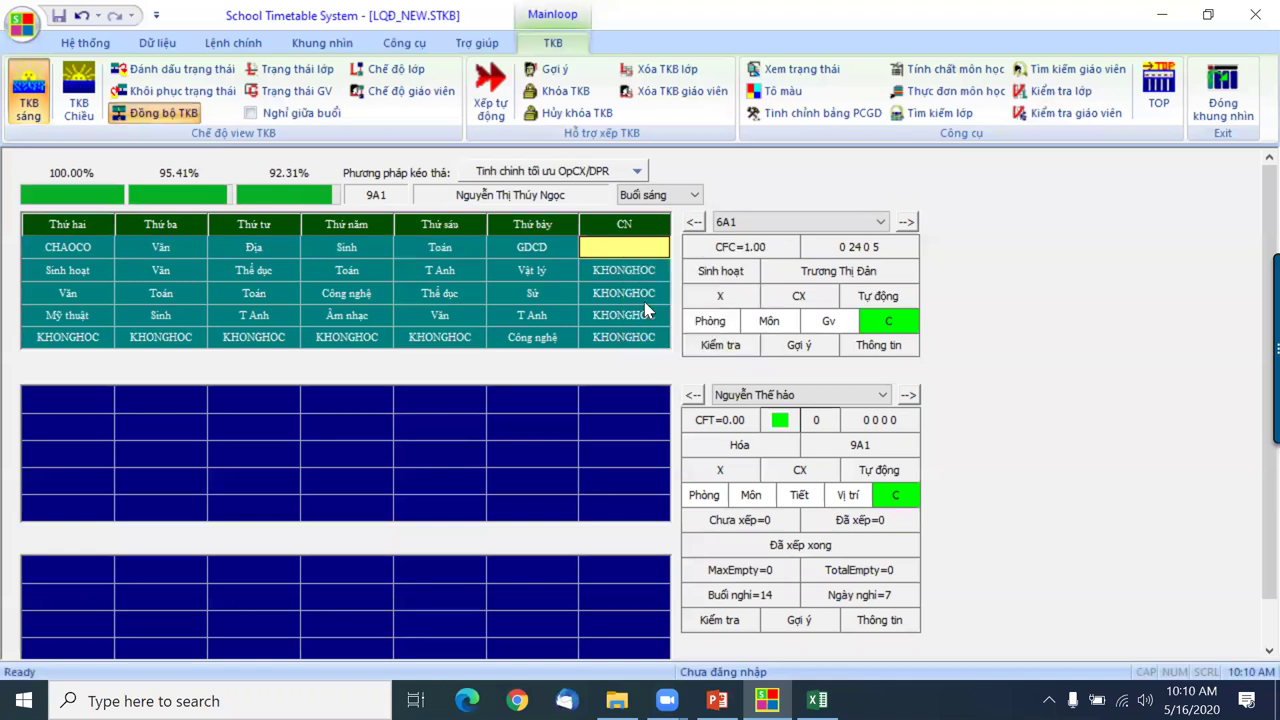
right_click(616, 271)
click(660, 357)
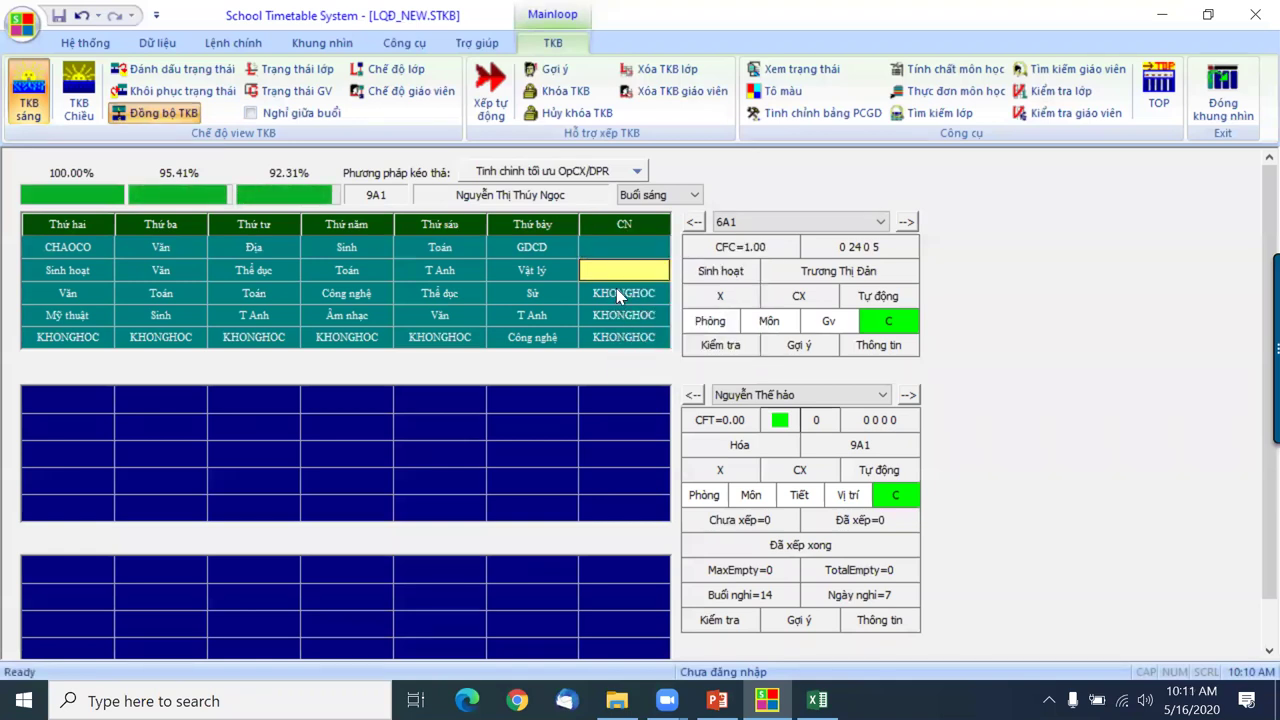
right_click(618, 291)
click(670, 381)
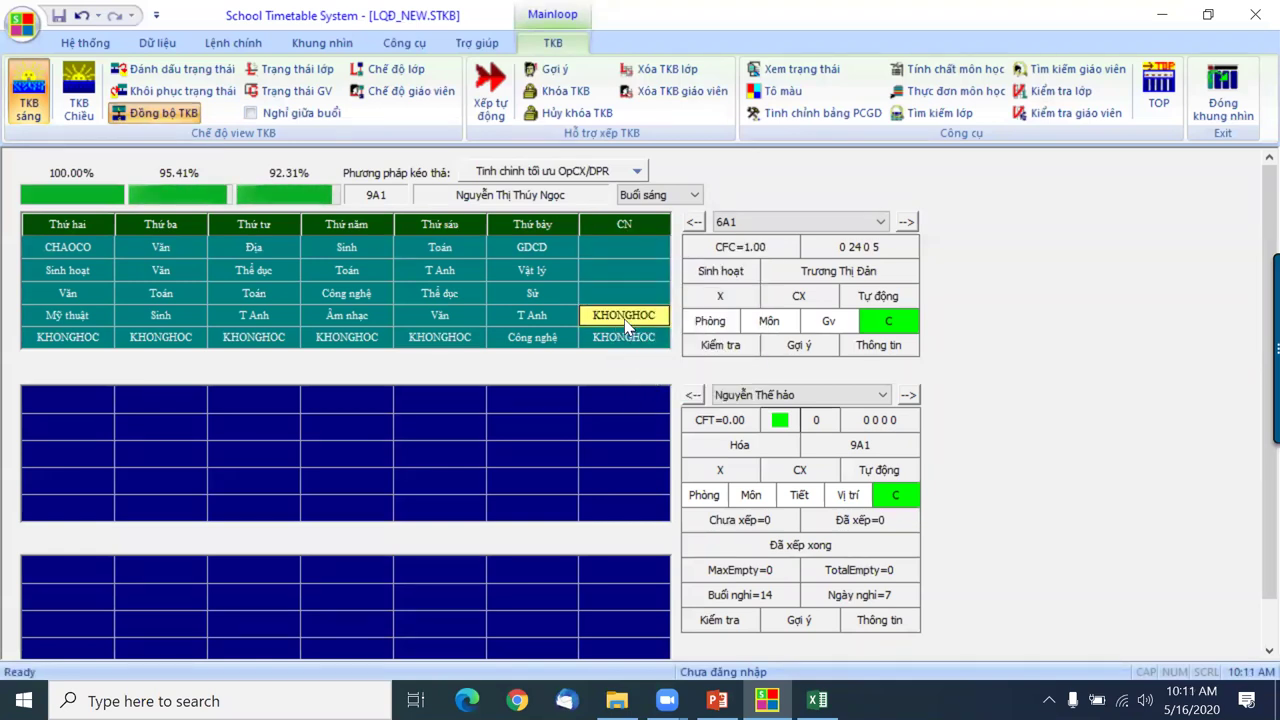
right_click(626, 318)
click(672, 413)
right_click(622, 340)
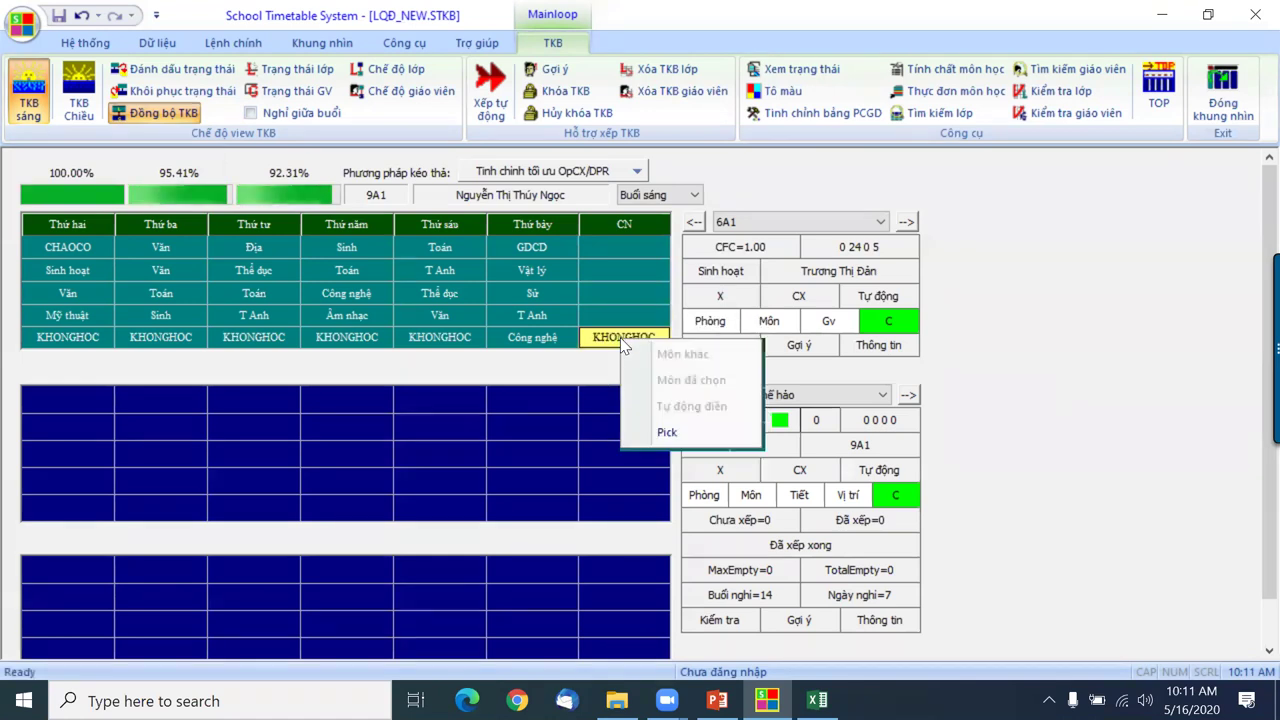
click(675, 432)
Move class 6A1's Vật lý lesson from Saturday's second period to Sunday's first period using Pick and Môn đã chọn.
click(537, 273)
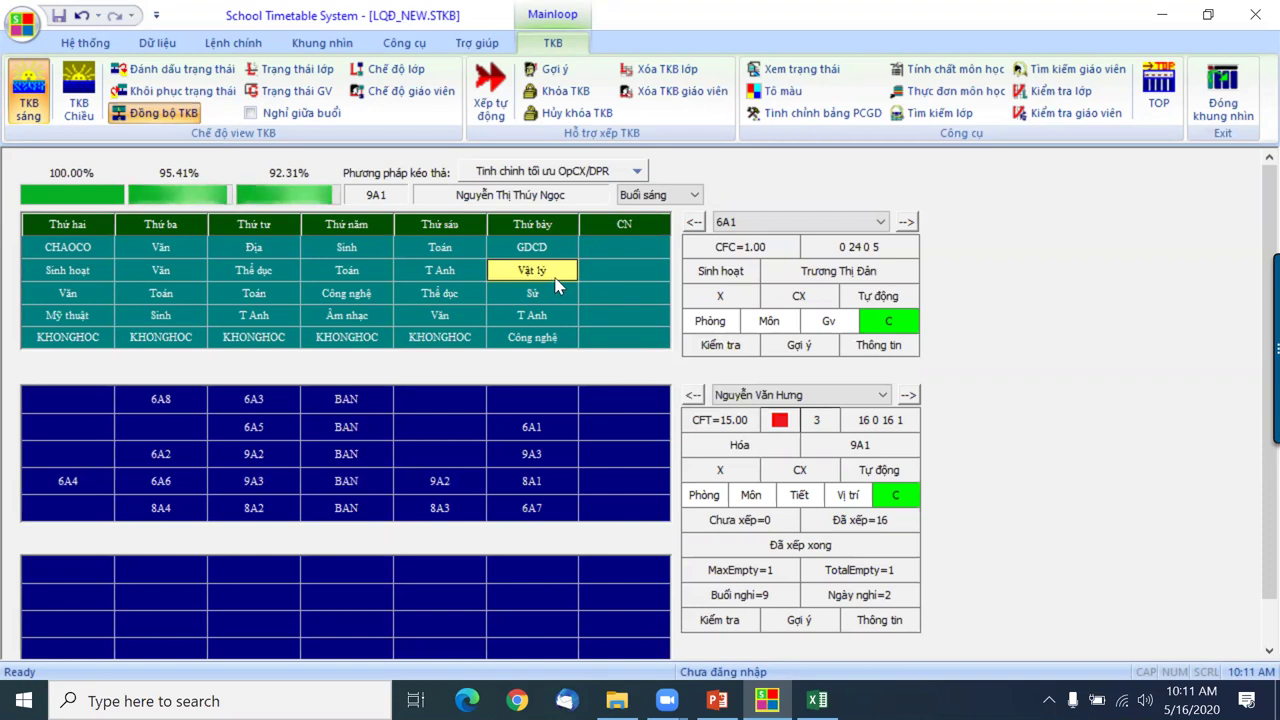
right_click(547, 269)
click(609, 343)
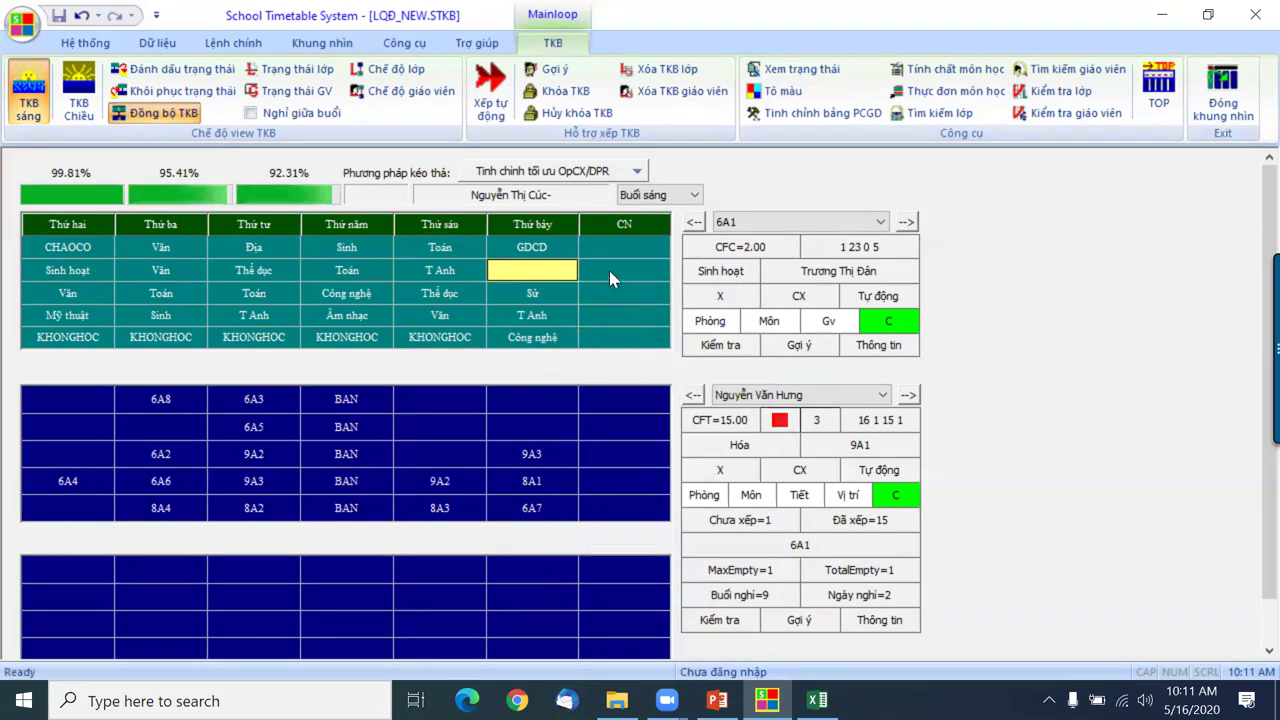
click(612, 248)
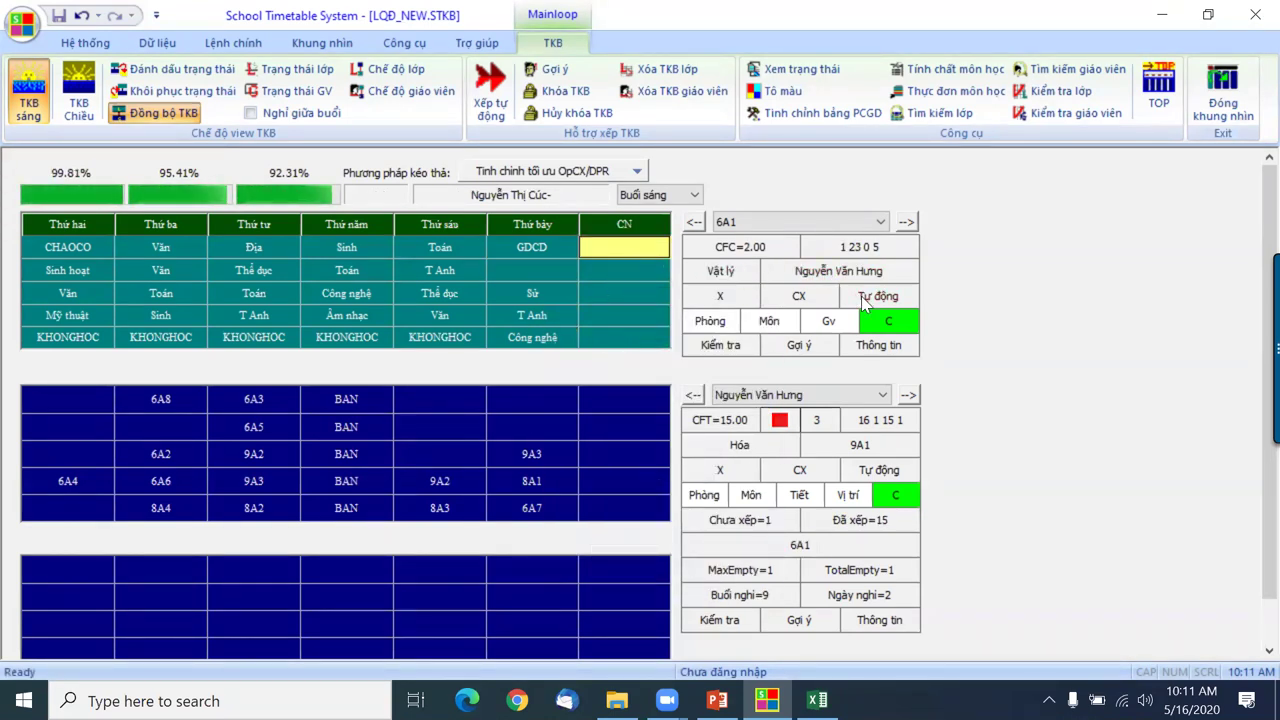
click(629, 248)
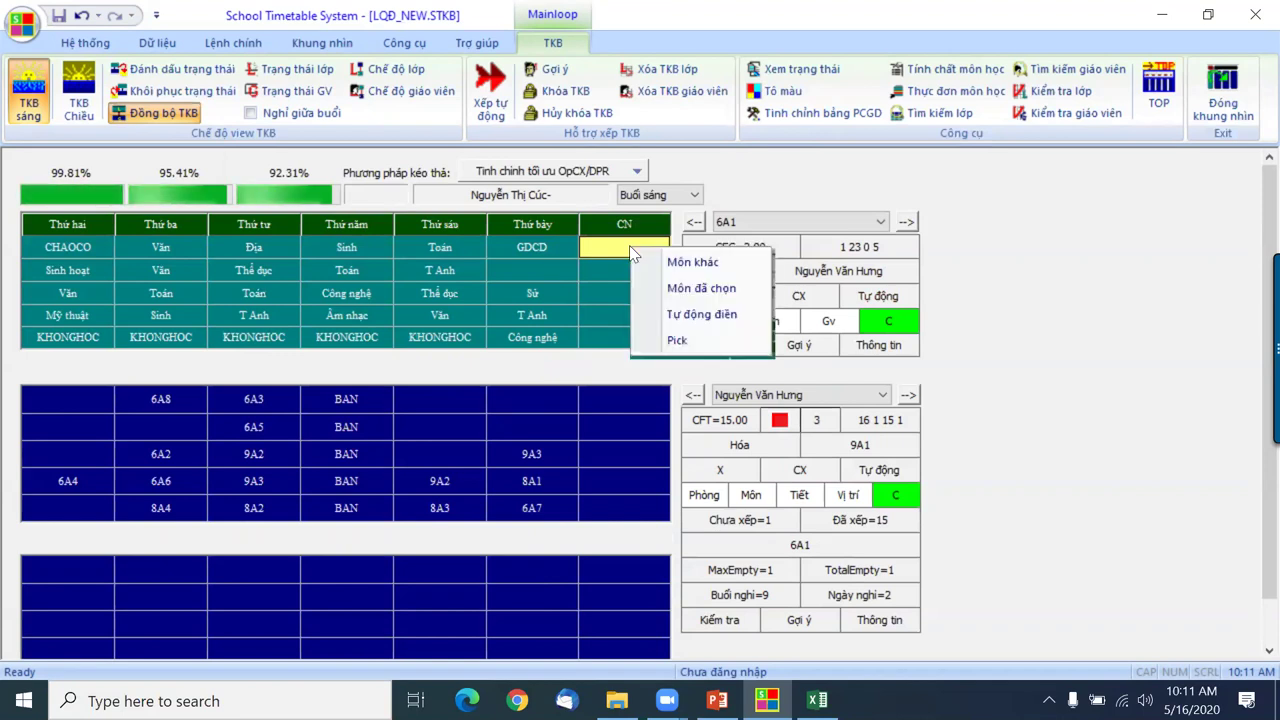
click(700, 289)
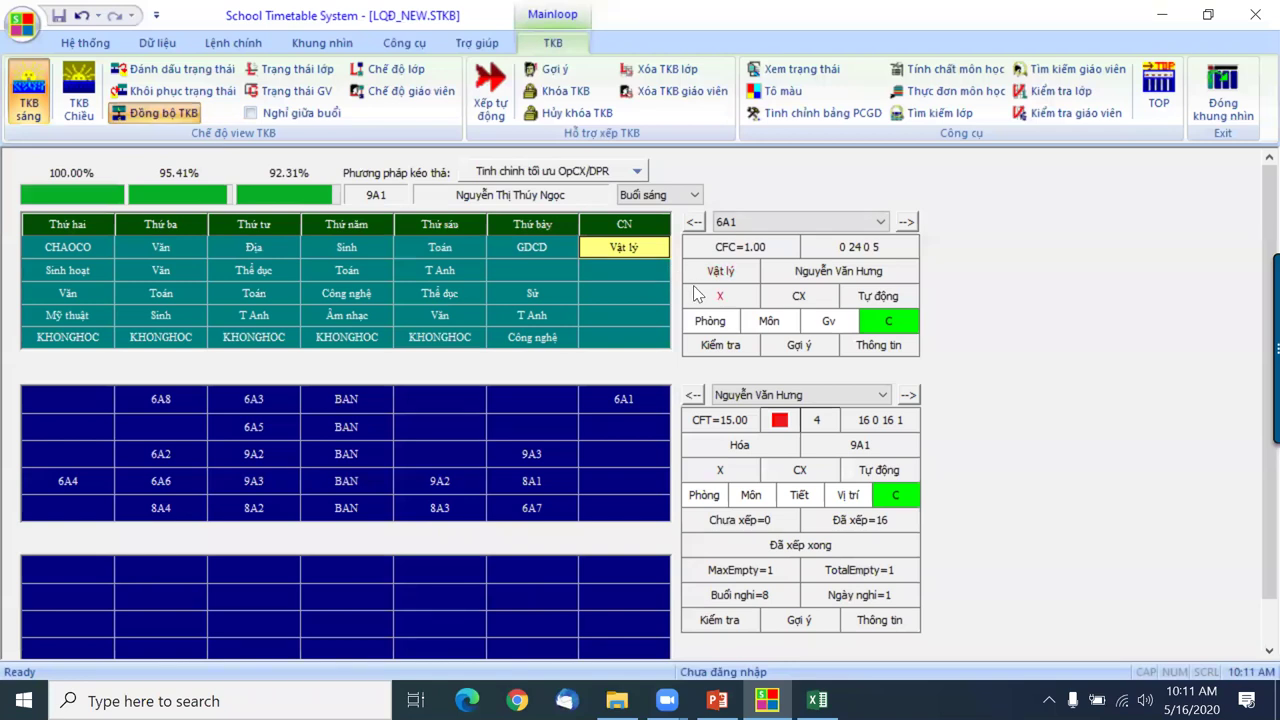
Move class 6A1's Vật lý lesson from Sunday's first period back to Saturday's second period and close the Mainloop view.
click(540, 270)
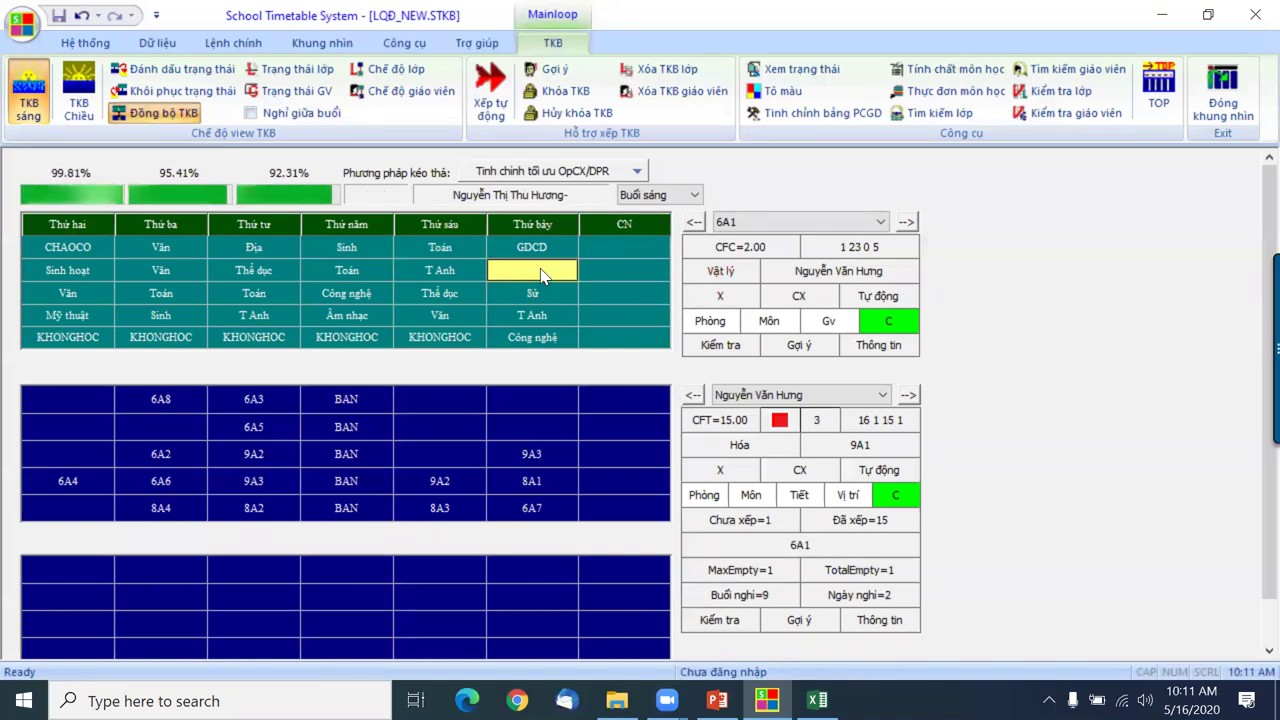
right_click(540, 272)
click(548, 308)
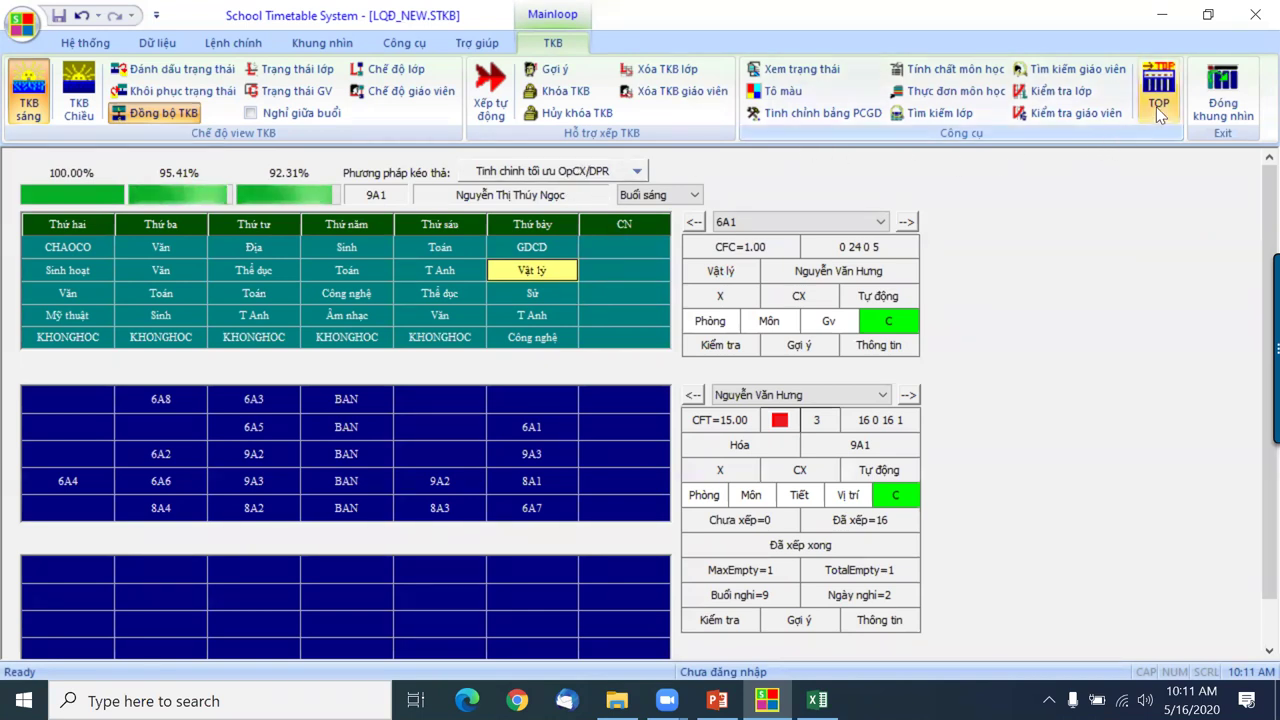
click(1222, 95)
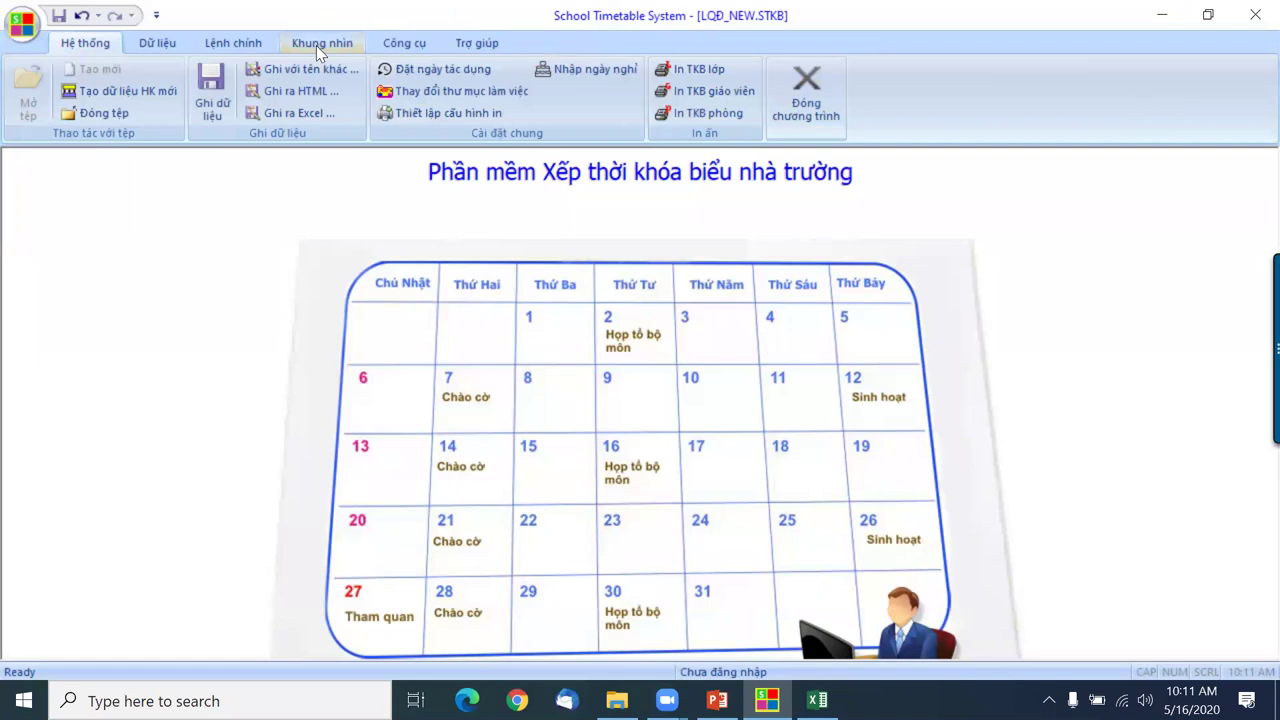
Set the timetable display (Thể hiện TKB) to 6 days (6 ngày), agreeing to delete the Sunday timetable of all classes.
click(253, 45)
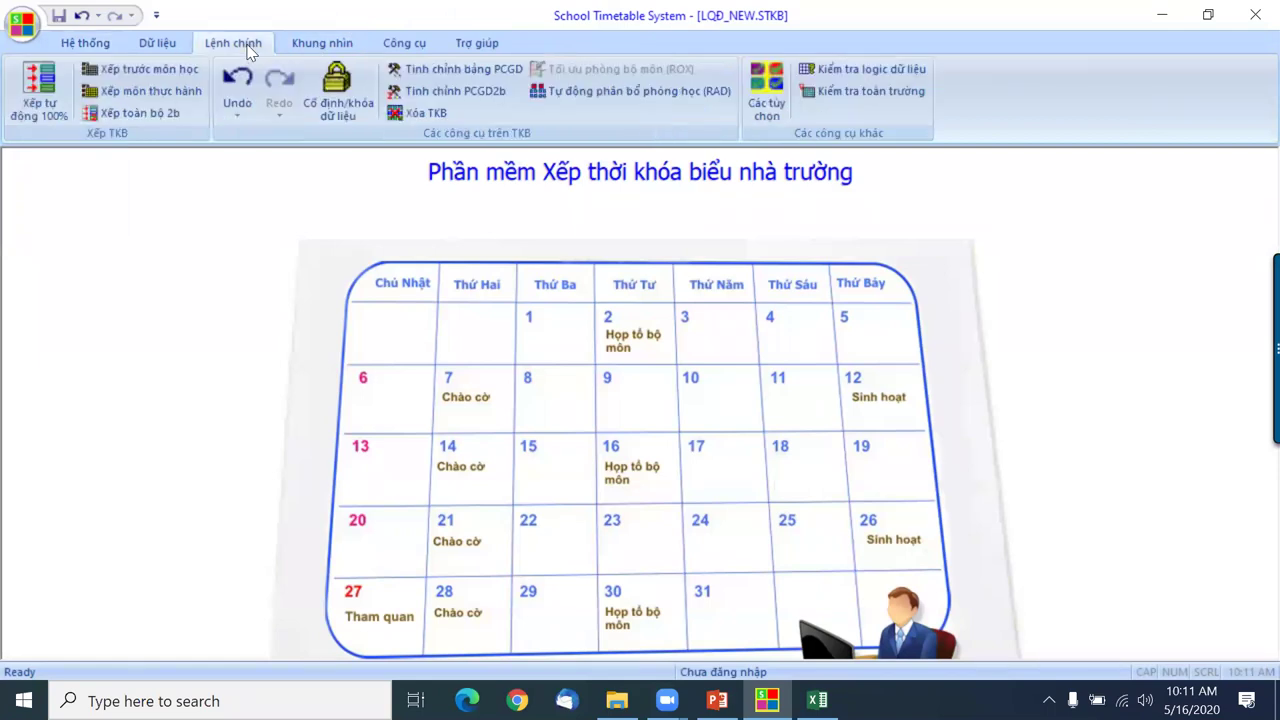
click(776, 117)
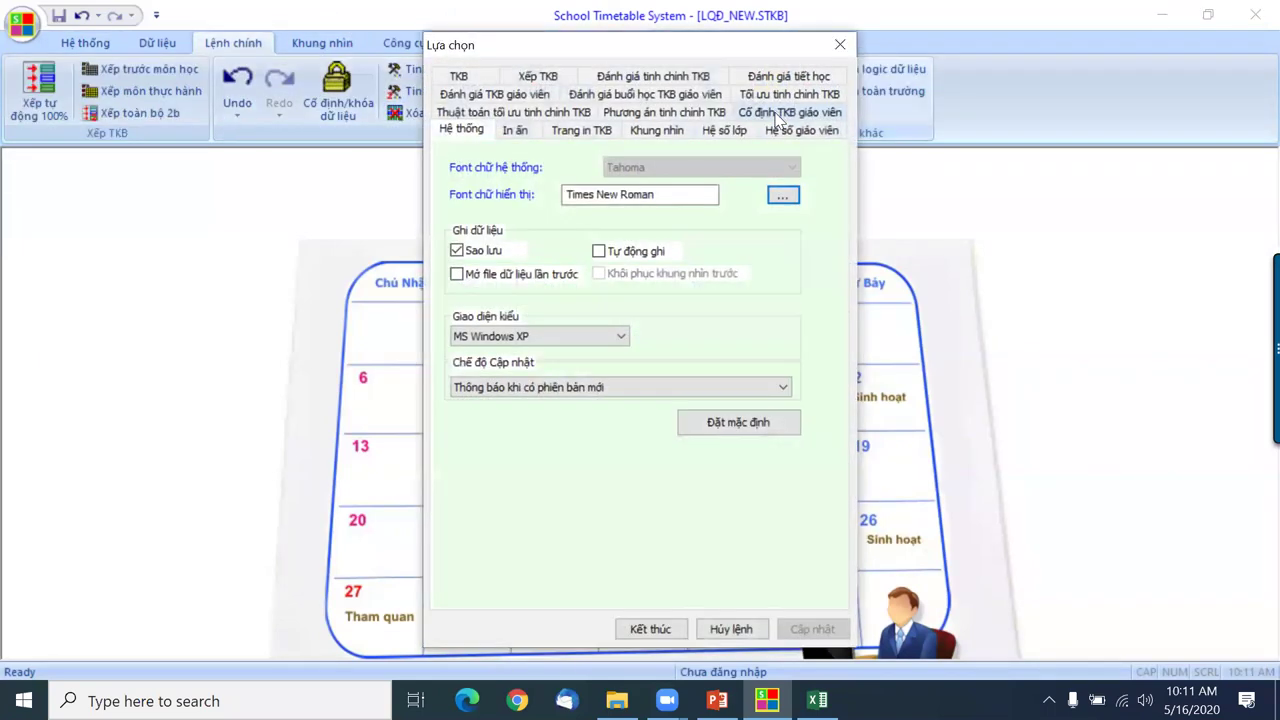
click(674, 133)
click(538, 184)
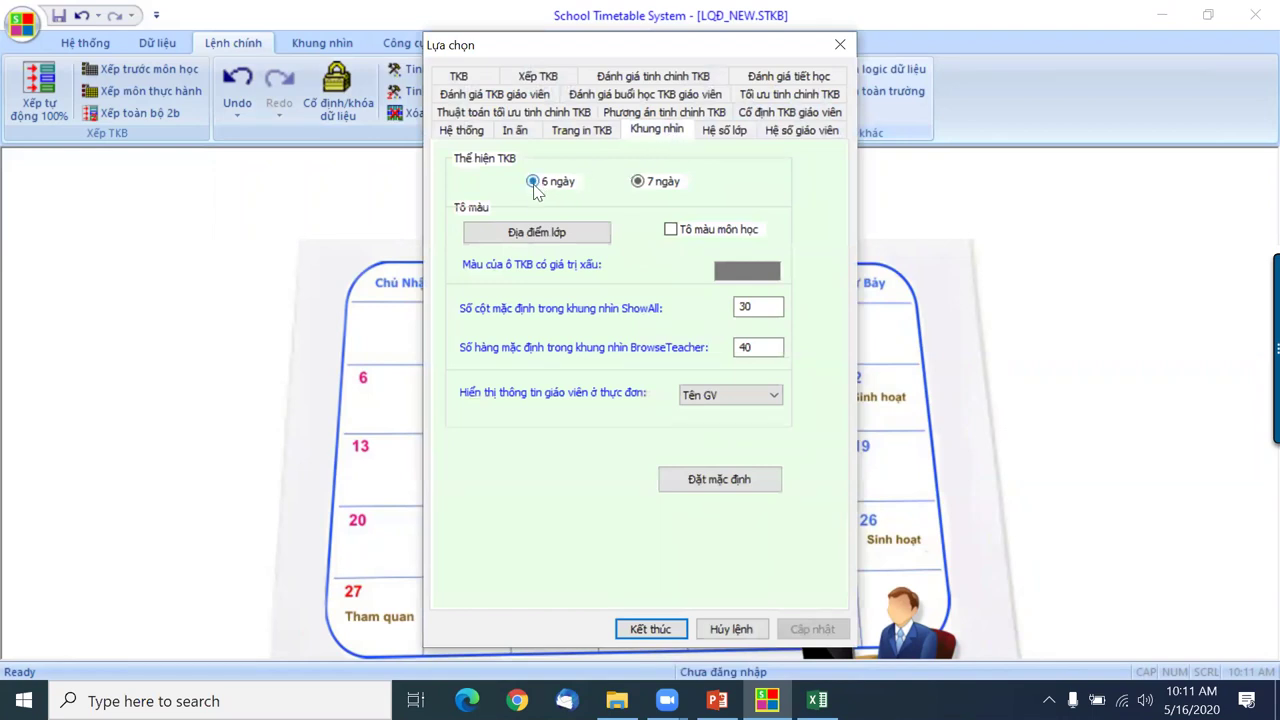
click(652, 632)
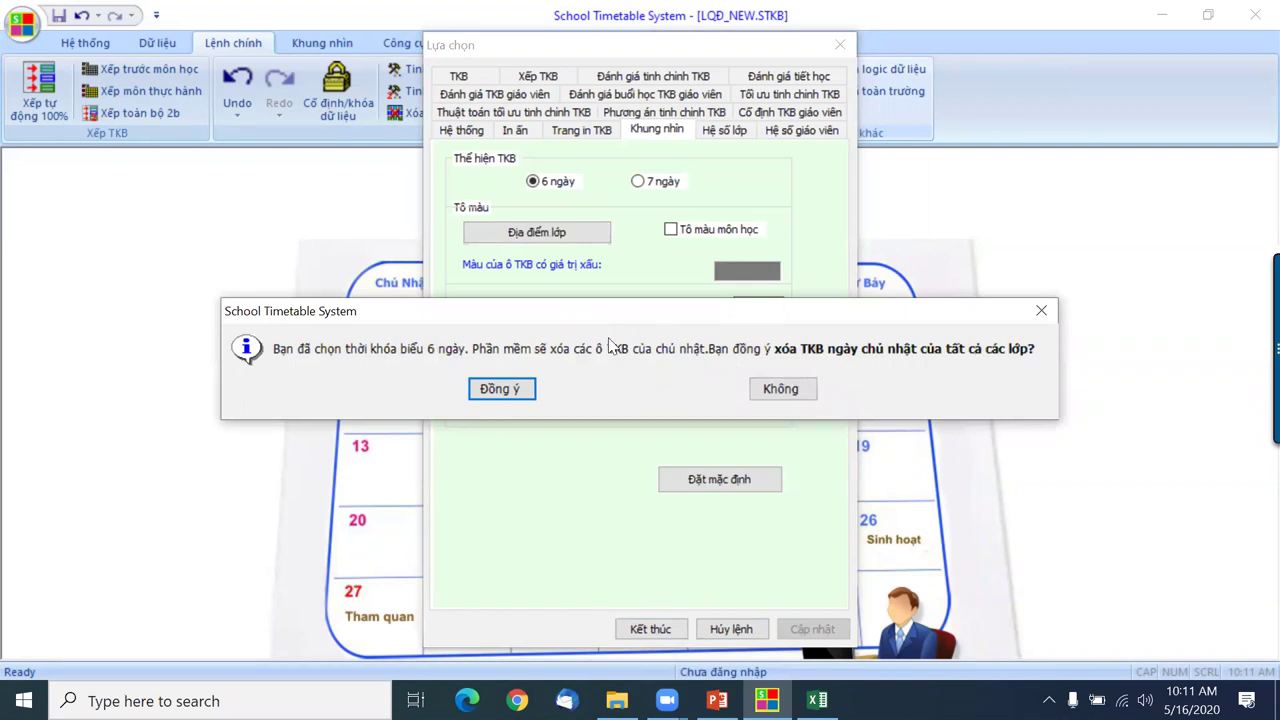
click(505, 392)
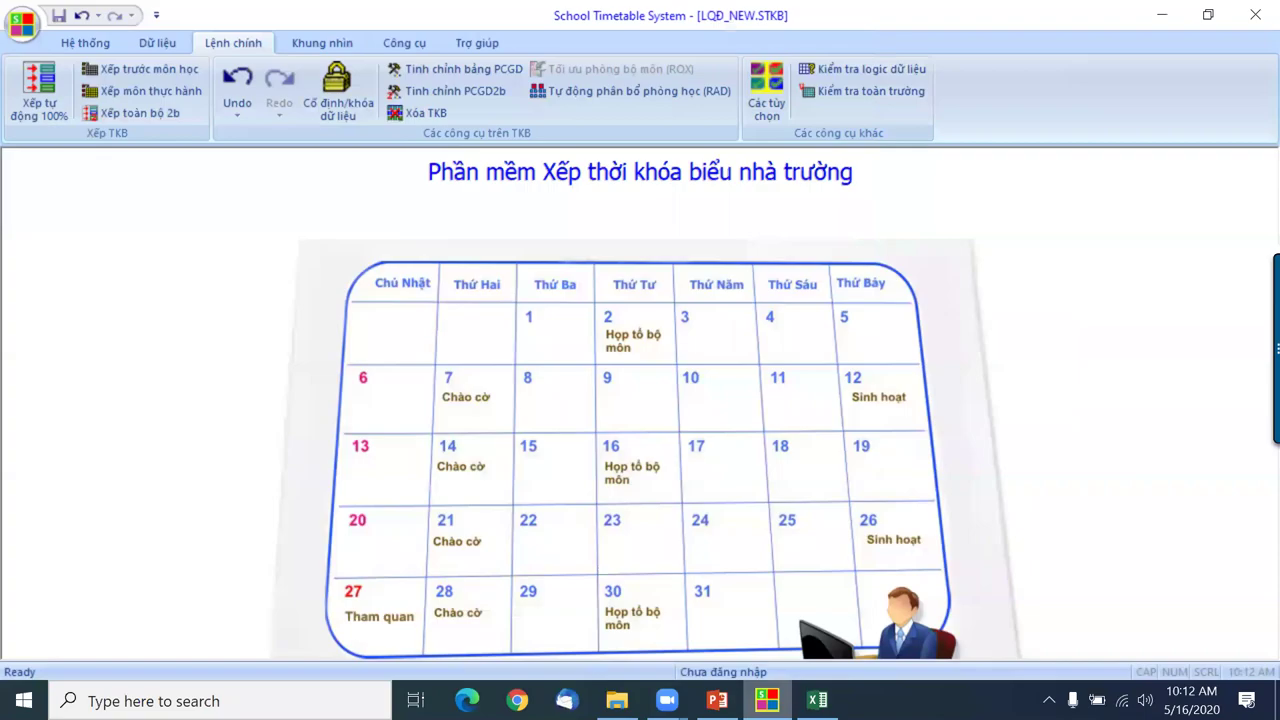
Close the STKB10_GT_FULL.pptx presentation in PowerPoint and the exported LQĐ_NEW.xls workbook in Excel.
click(817, 700)
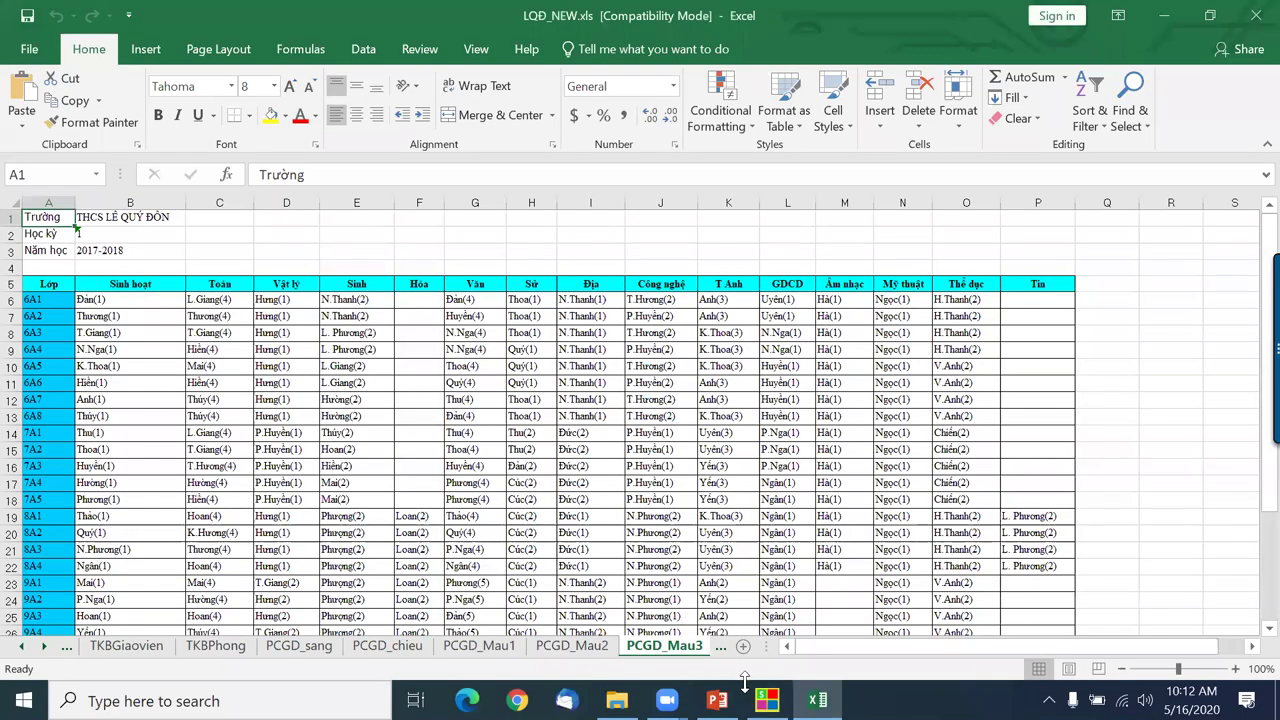
mouse_move(666, 700)
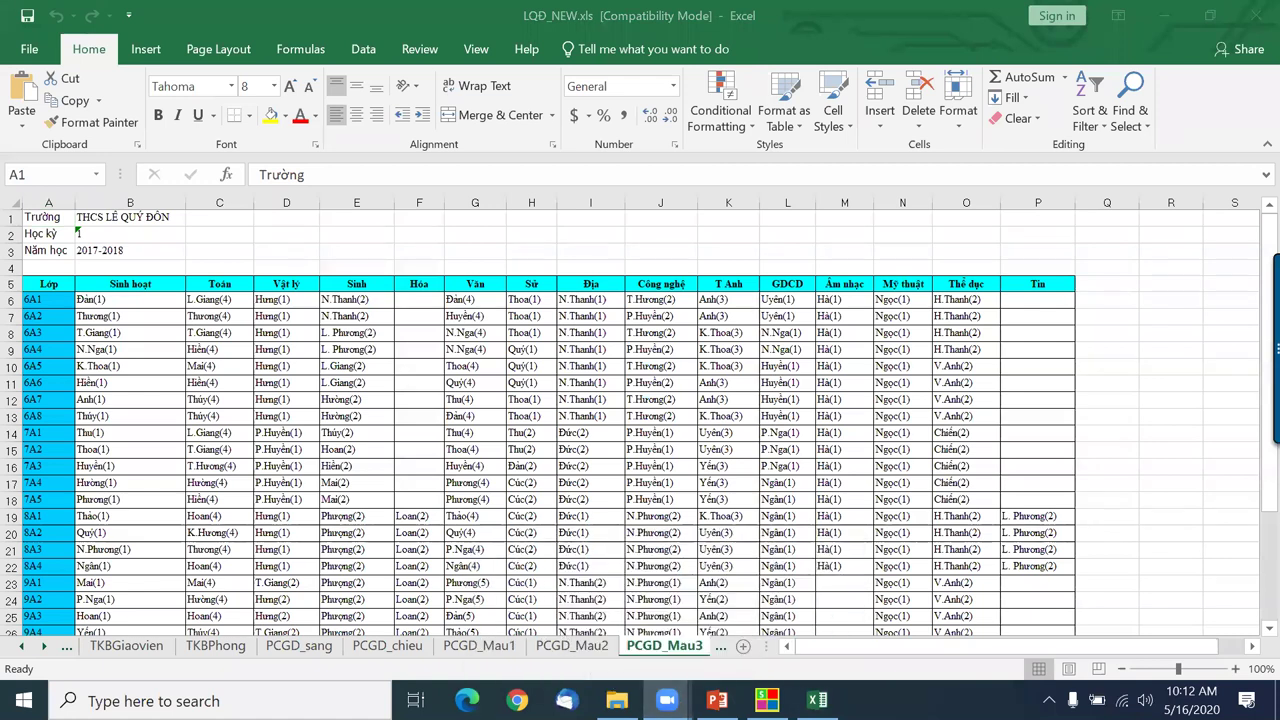
click(717, 700)
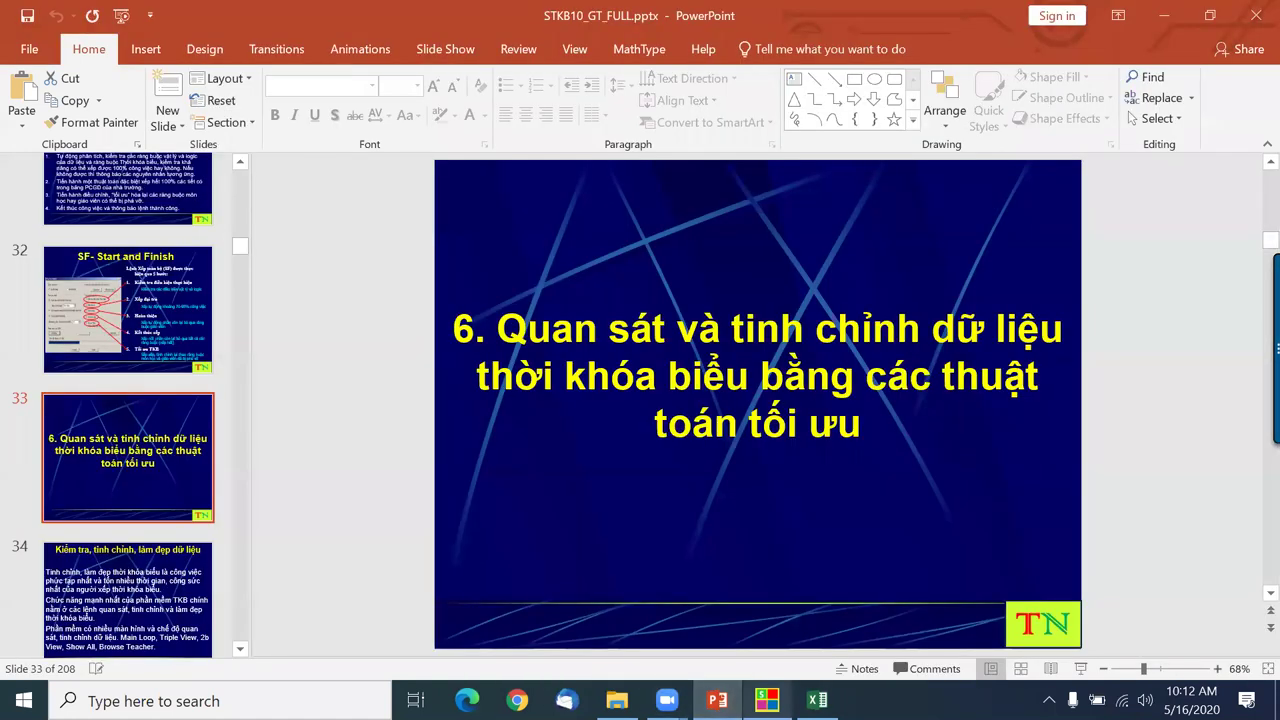
mouse_move(666, 700)
mouse_move(760, 643)
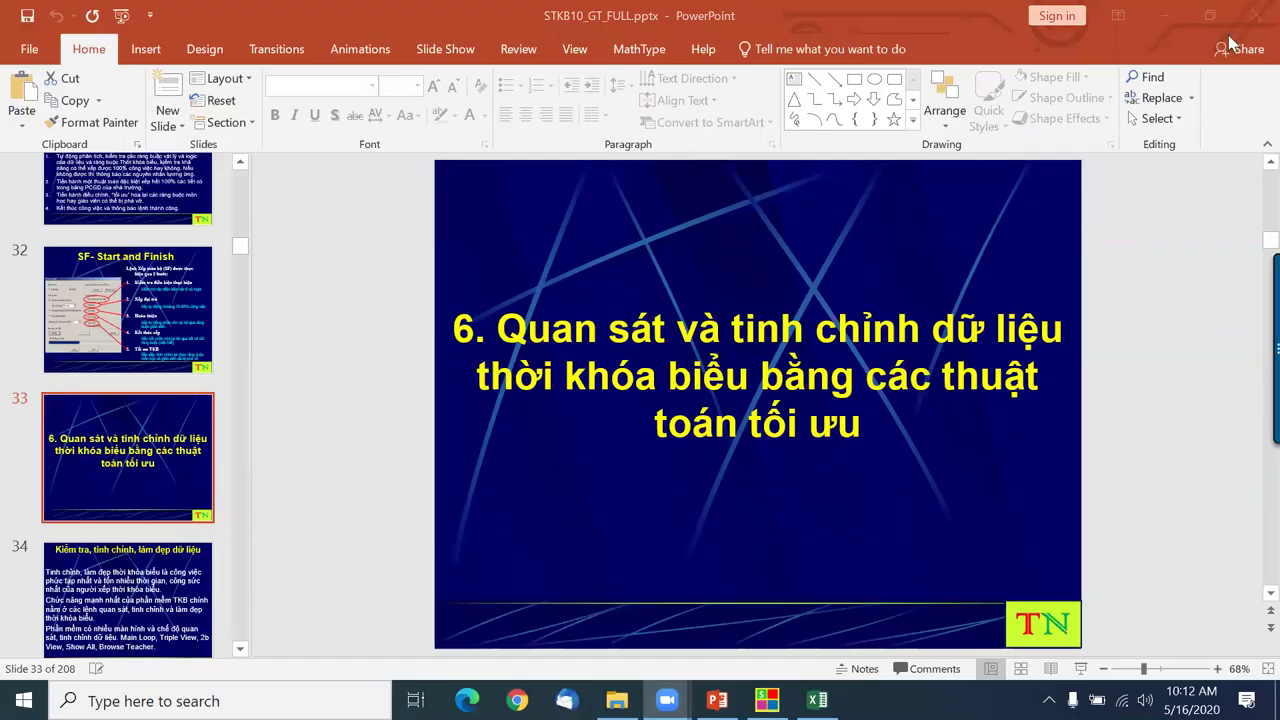
click(1256, 15)
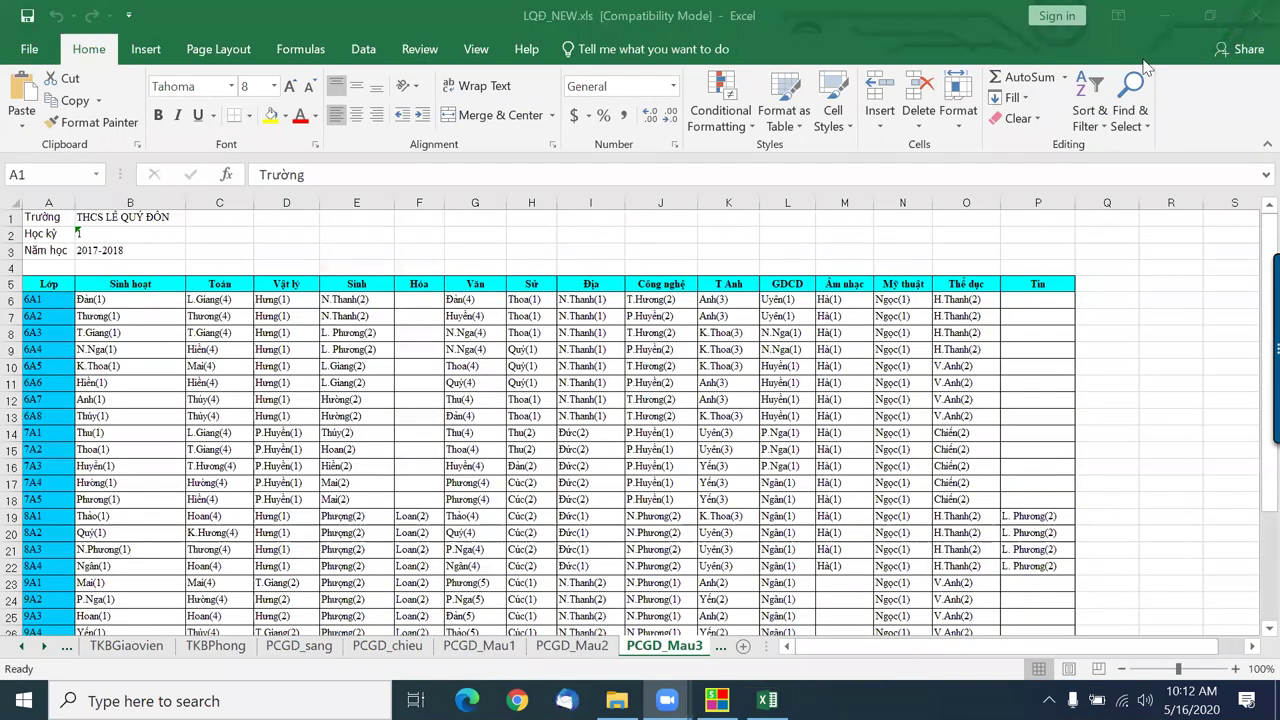
click(1256, 15)
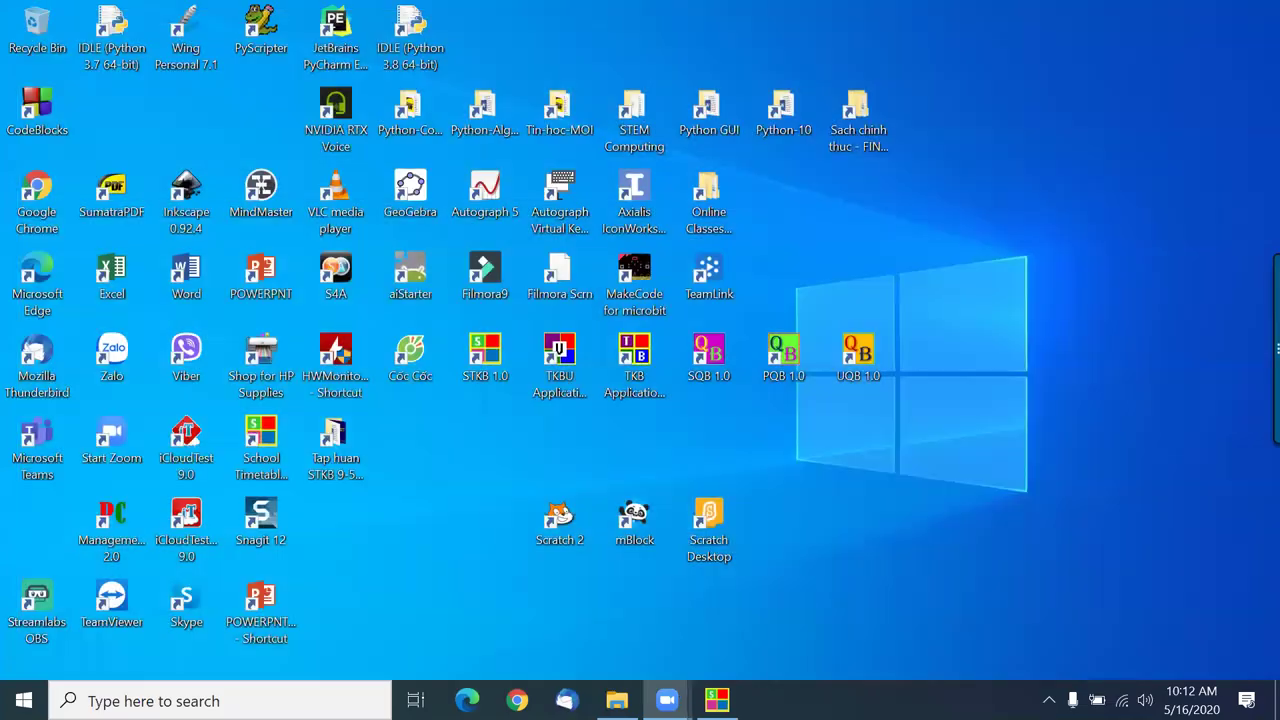
Return to School Timetable System, view the class timetable print options (In TKB lớp) and exit without printing.
mouse_move(667, 700)
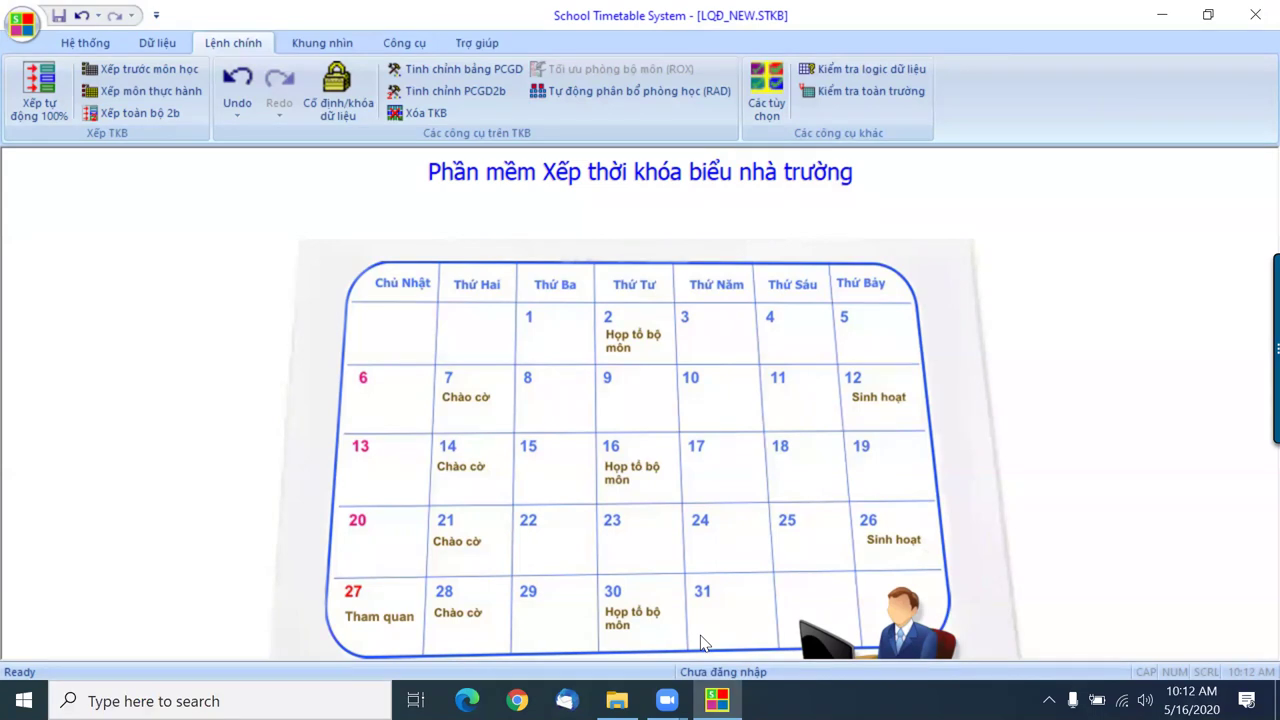
click(87, 44)
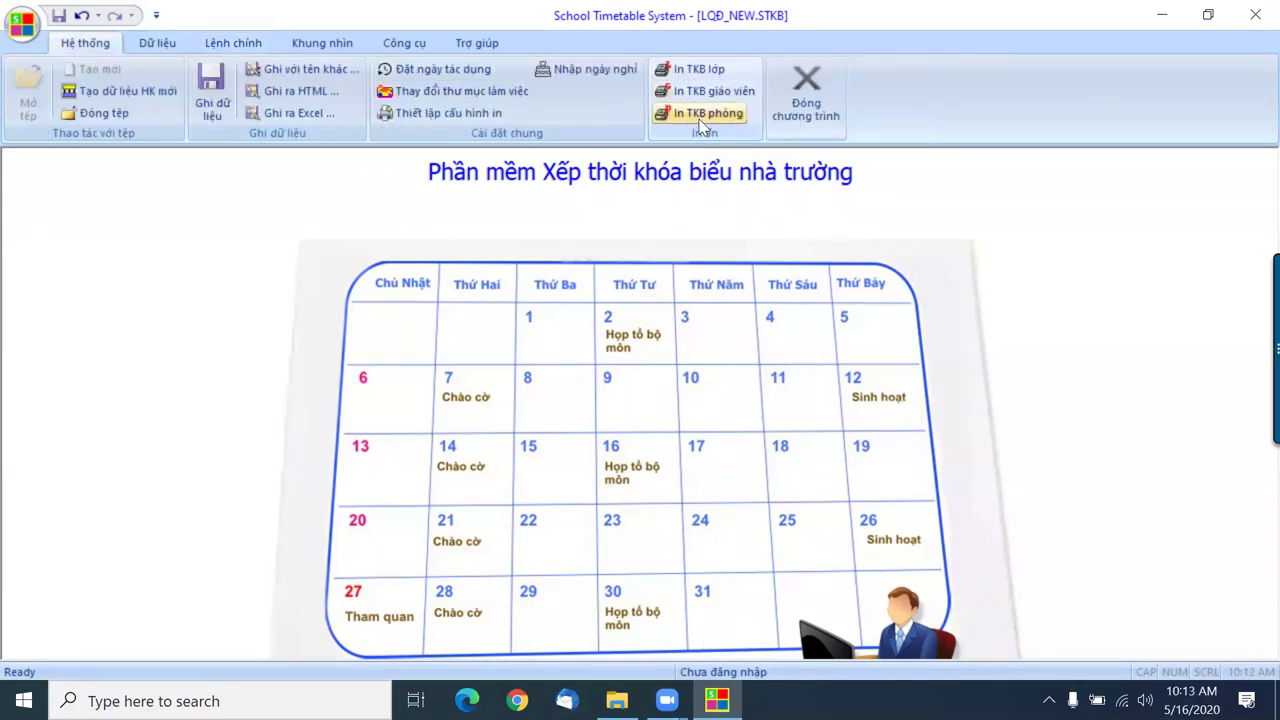
click(704, 68)
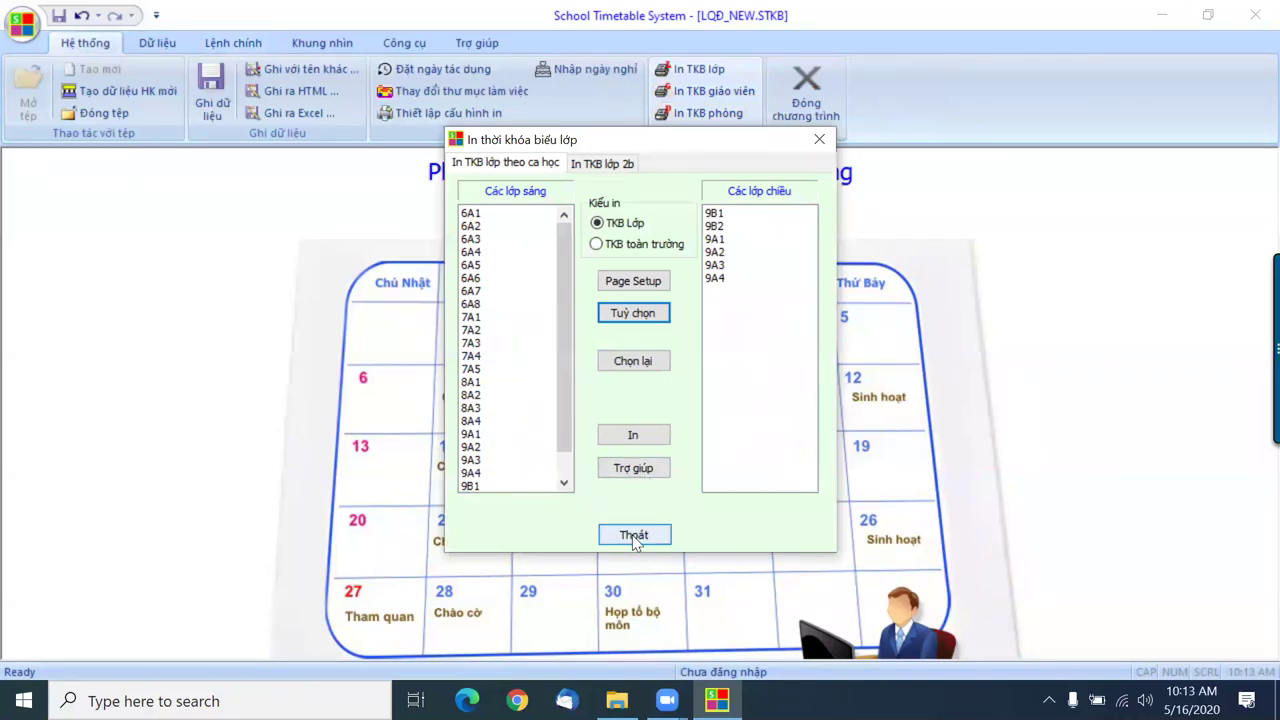
click(646, 474)
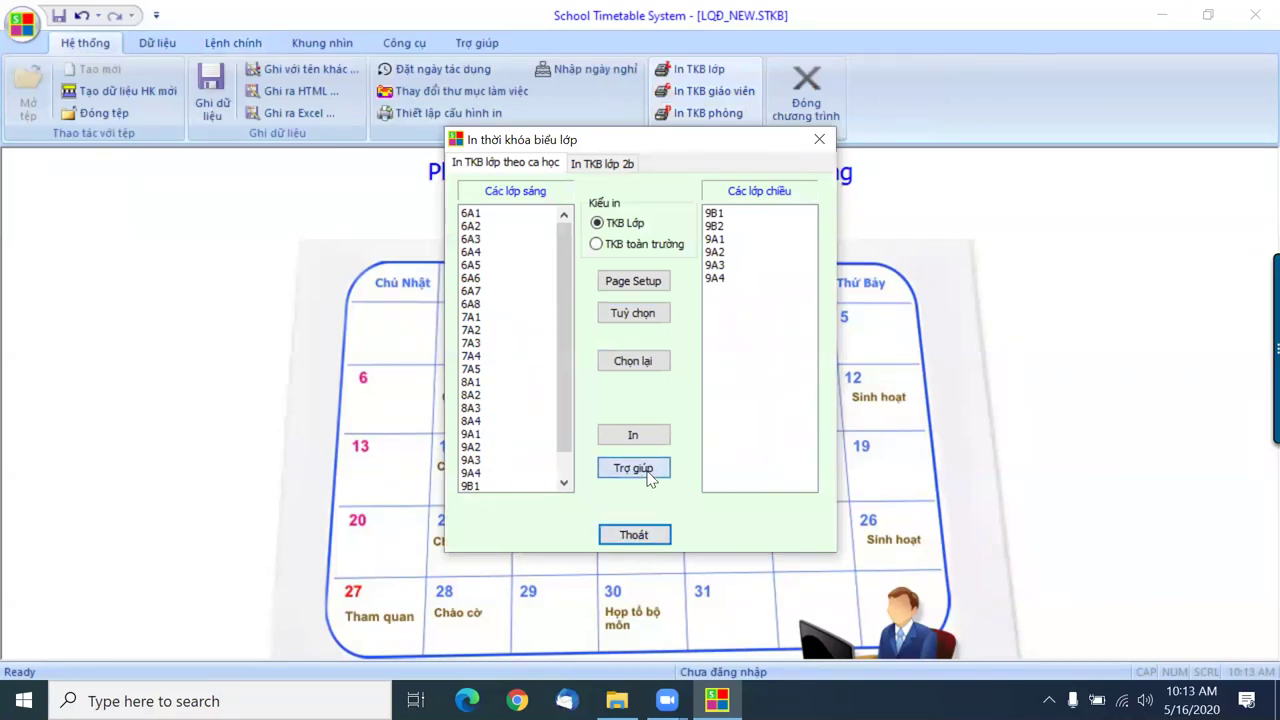
click(634, 535)
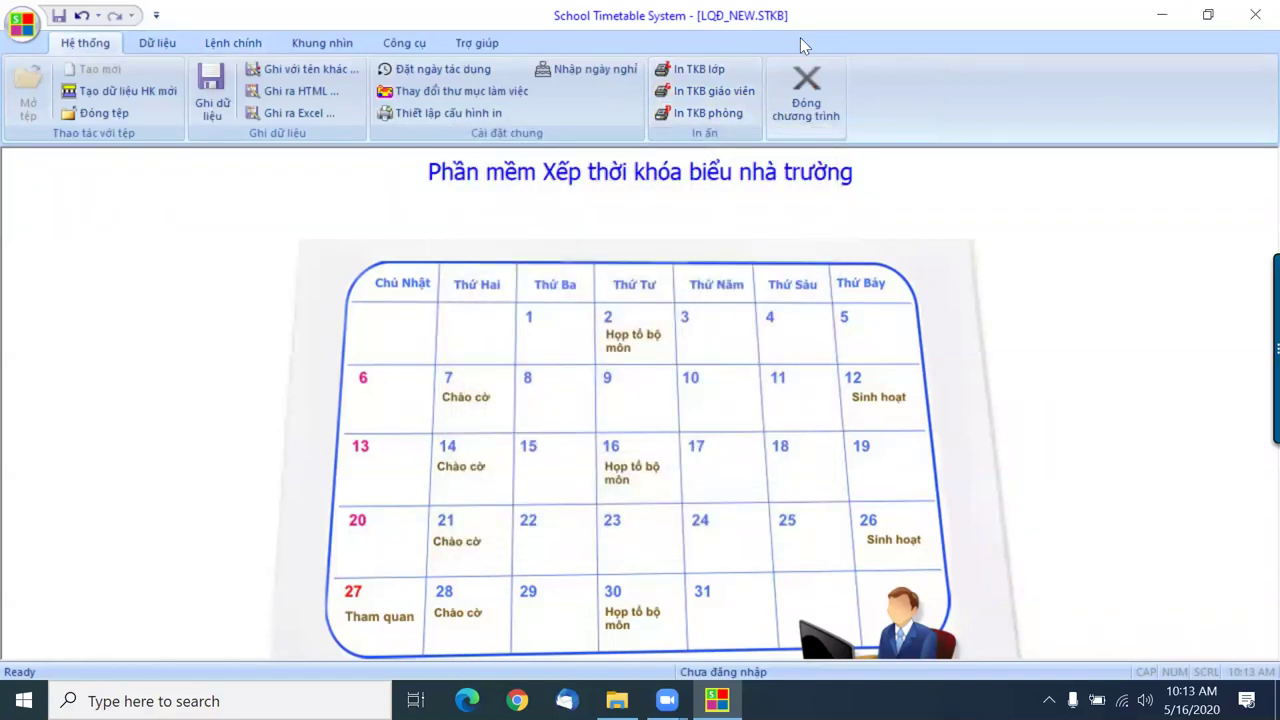